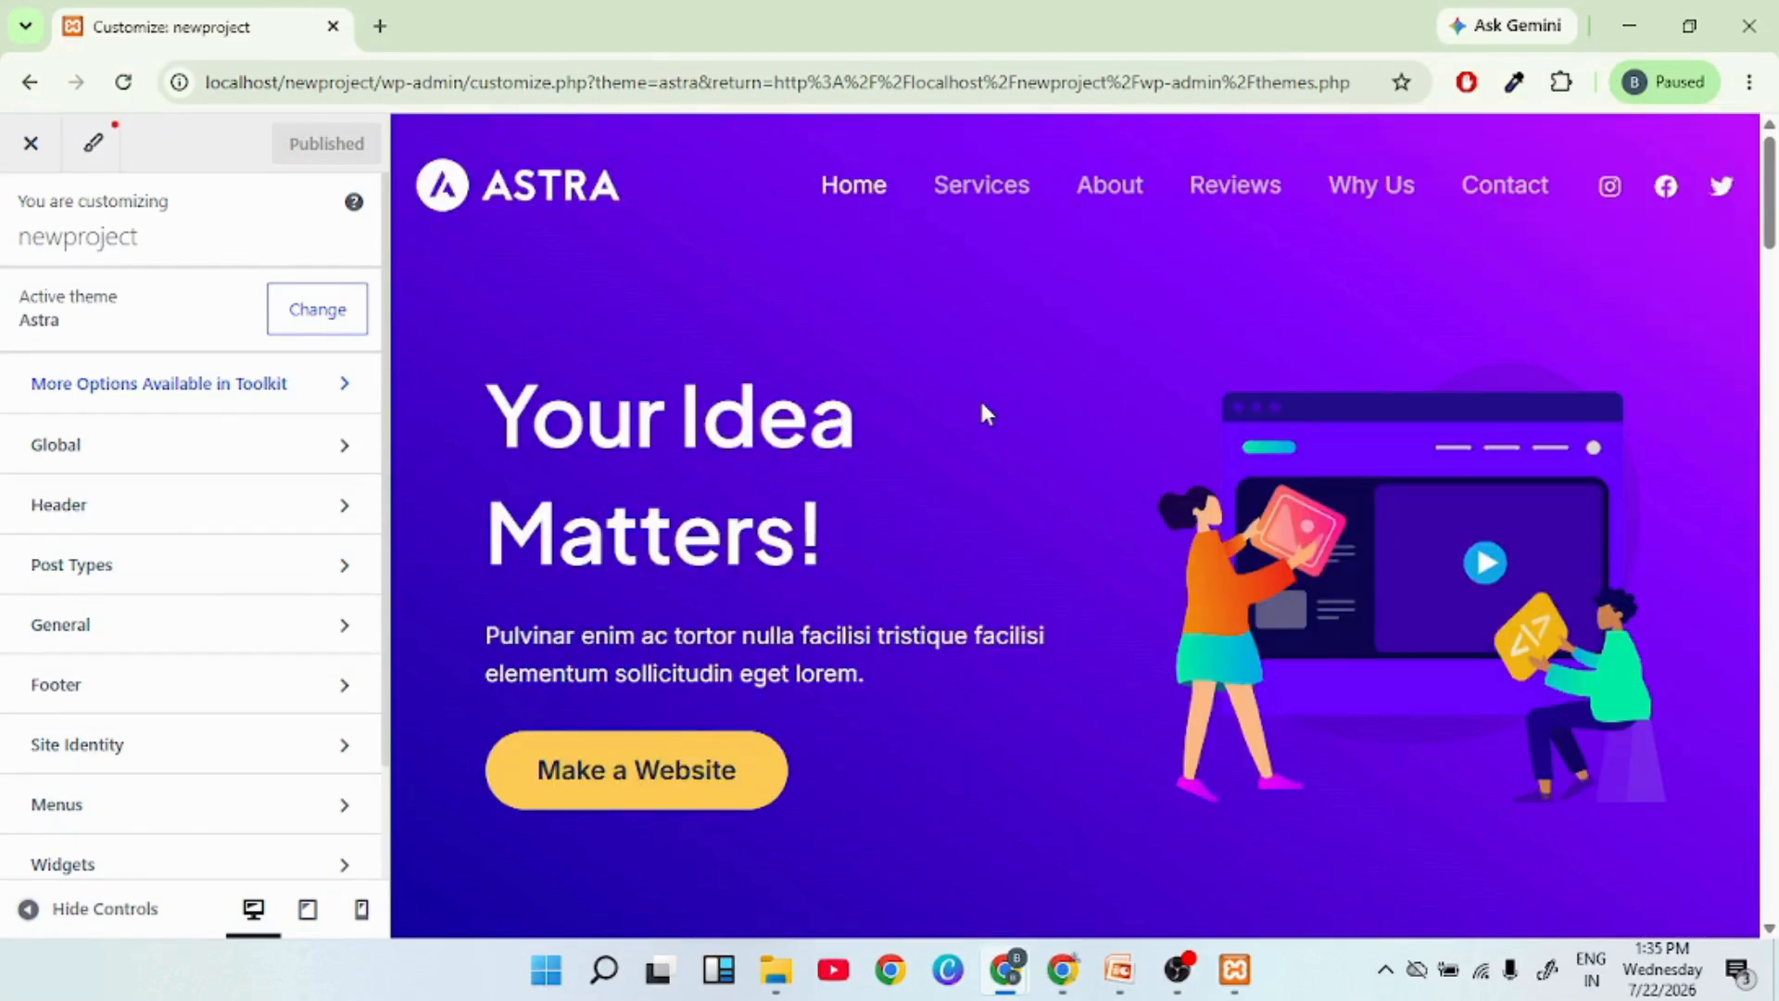
# Load the live site at localhost/newproject in a new browser tab
pyautogui.click(380, 27)
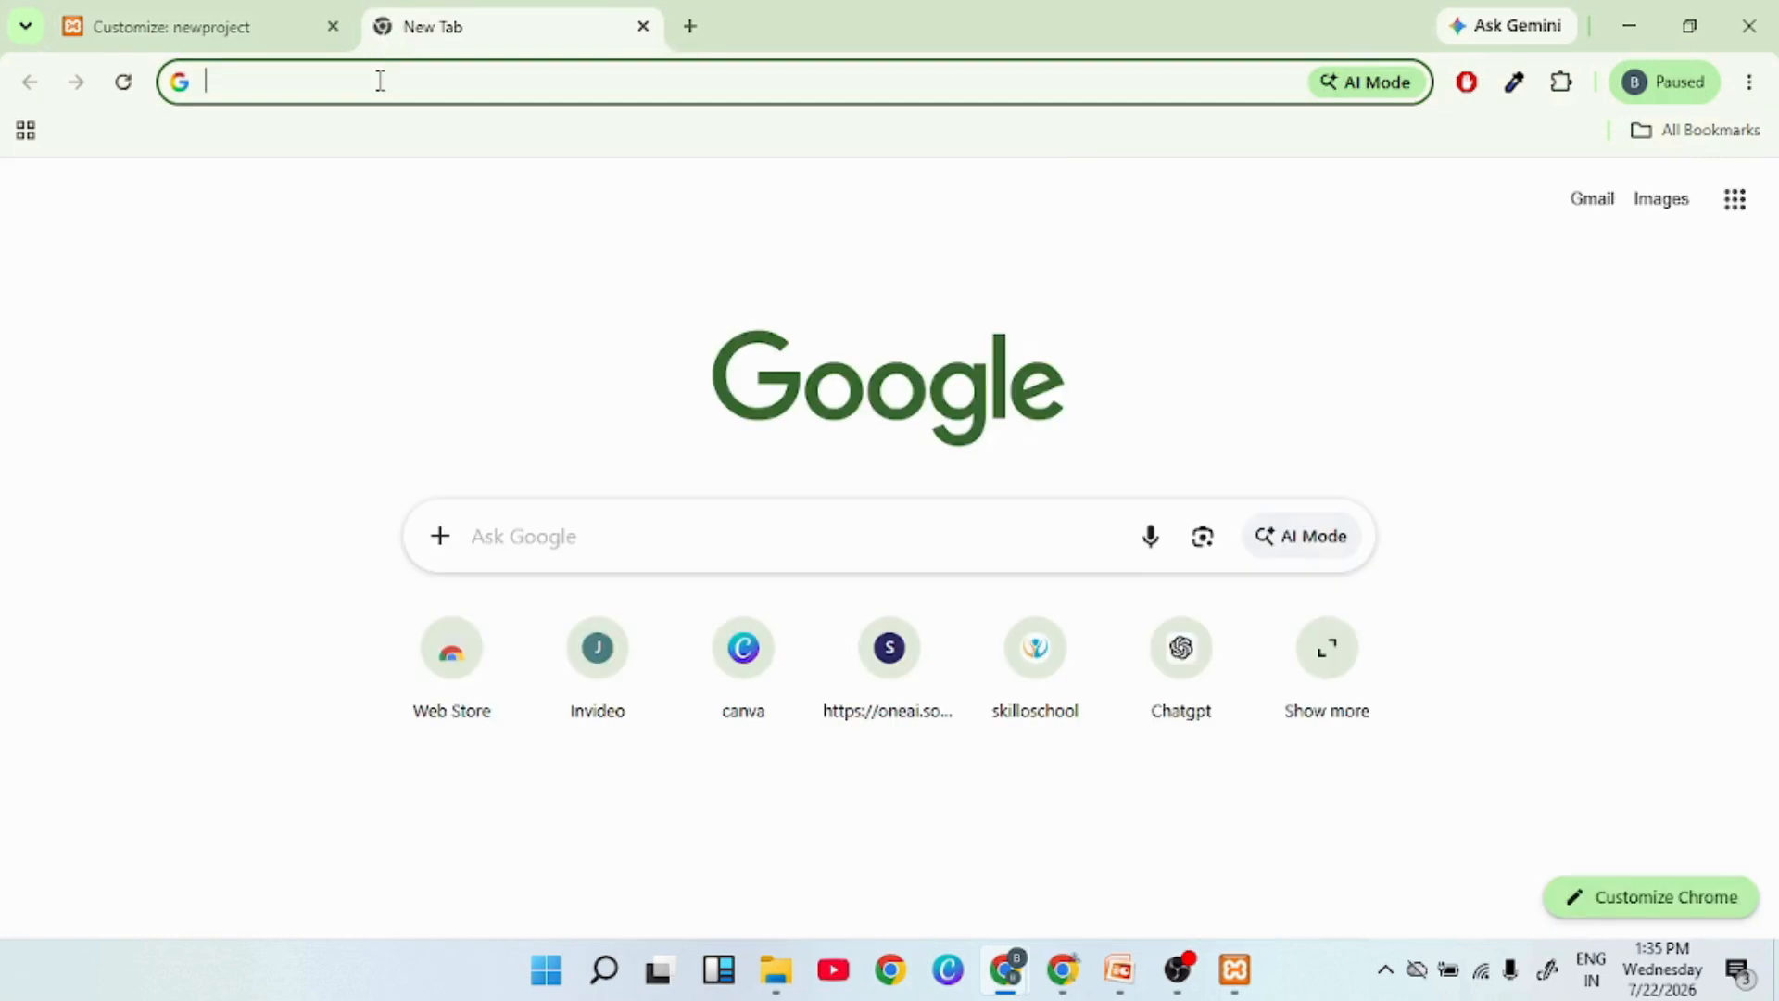
pyautogui.write('localhost/newproject/wp-admin')
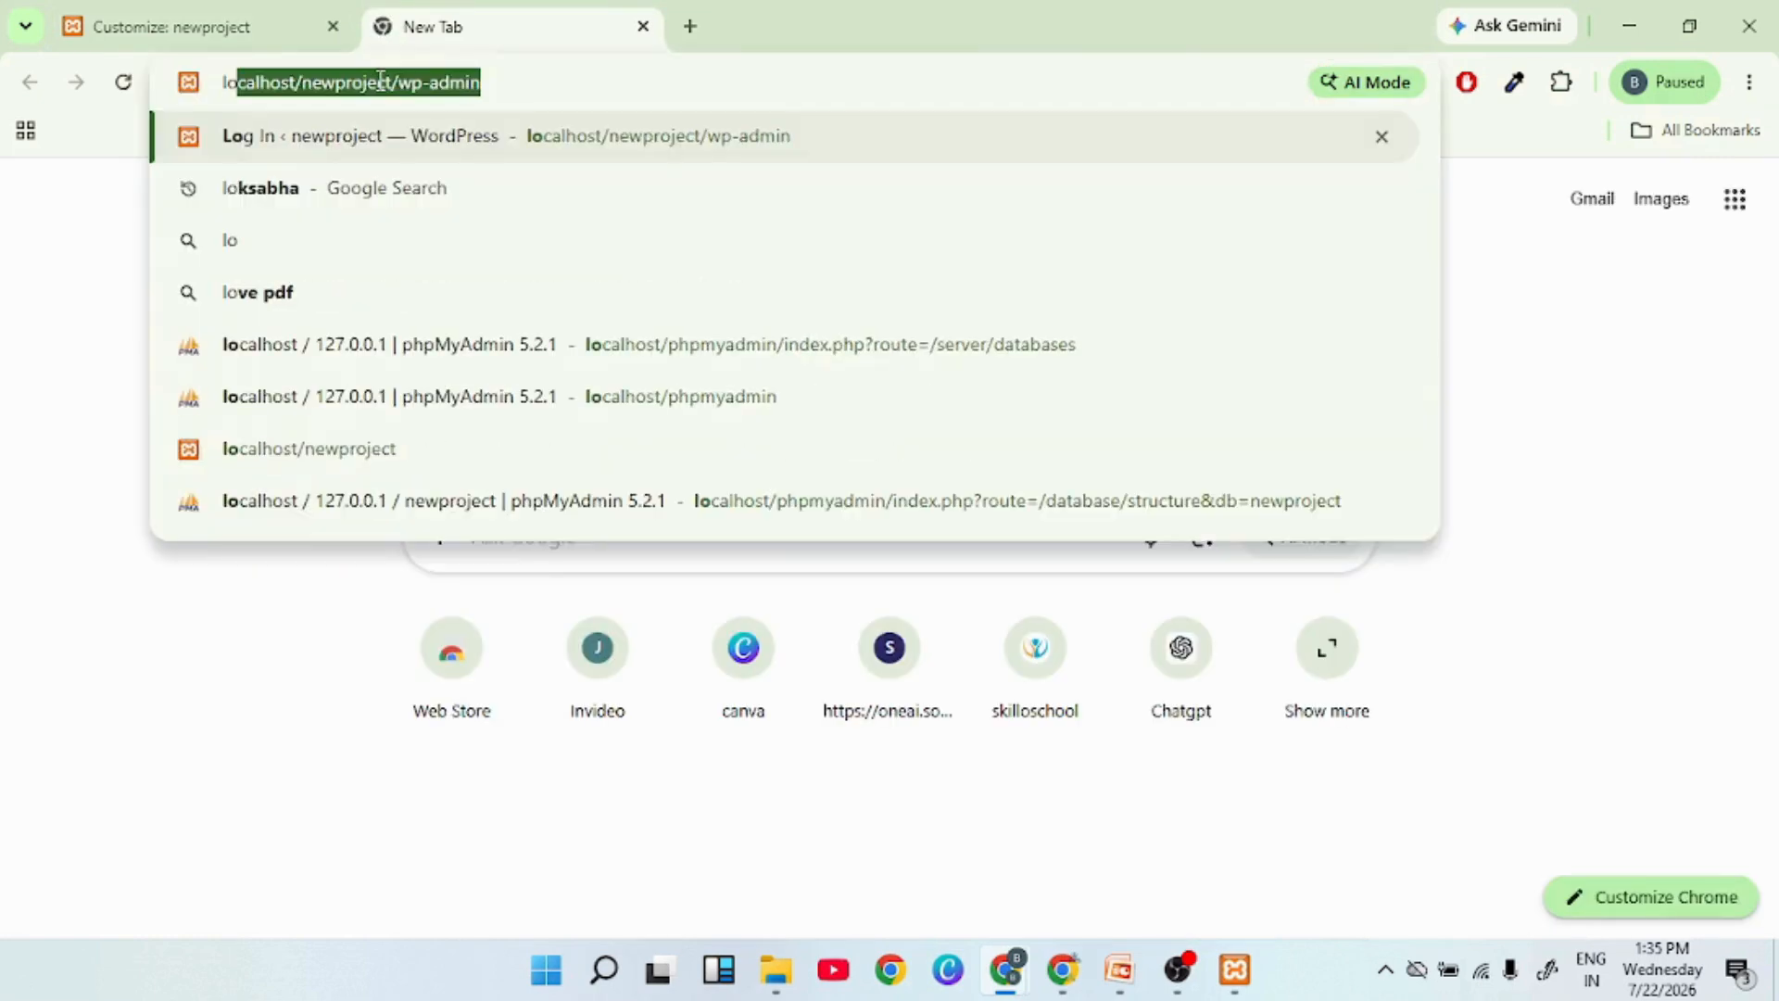
pyautogui.press('Right')
pyautogui.press('BackSpace')
pyautogui.press('BackSpace')
pyautogui.press('BackSpace')
pyautogui.press('BackSpace')
pyautogui.press('BackSpace')
pyautogui.press('BackSpace')
pyautogui.press('BackSpace')
pyautogui.press('BackSpace')
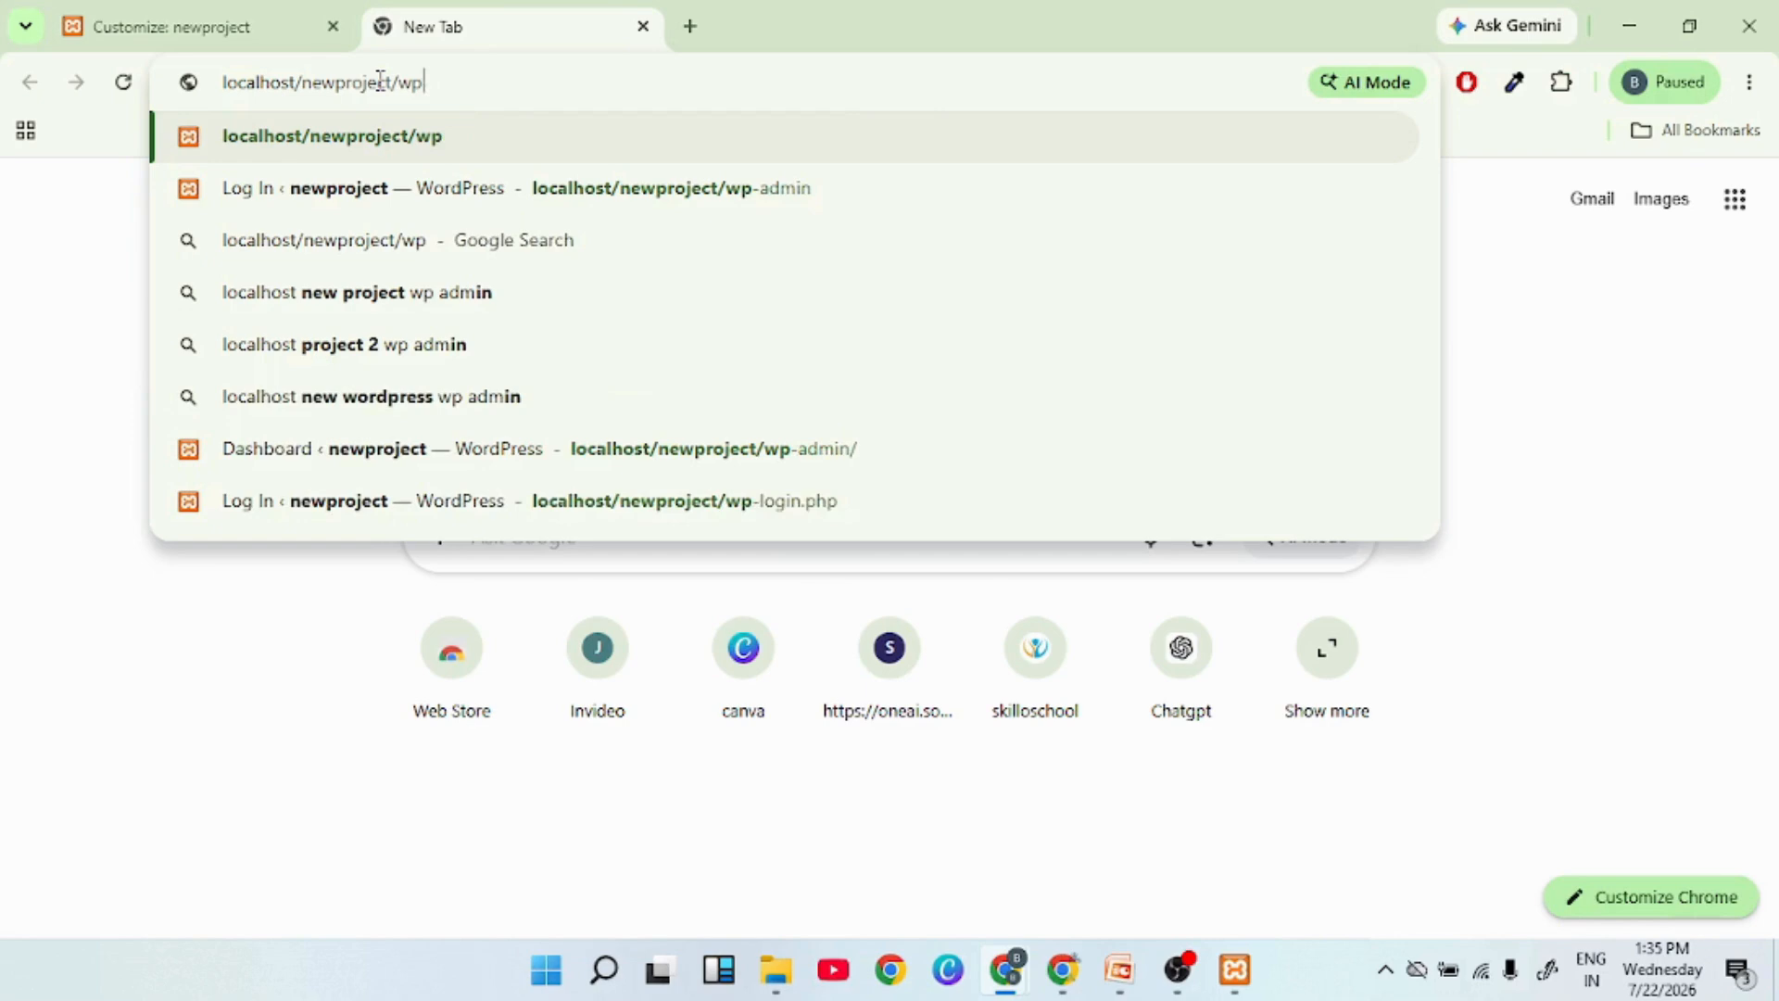
pyautogui.press('BackSpace')
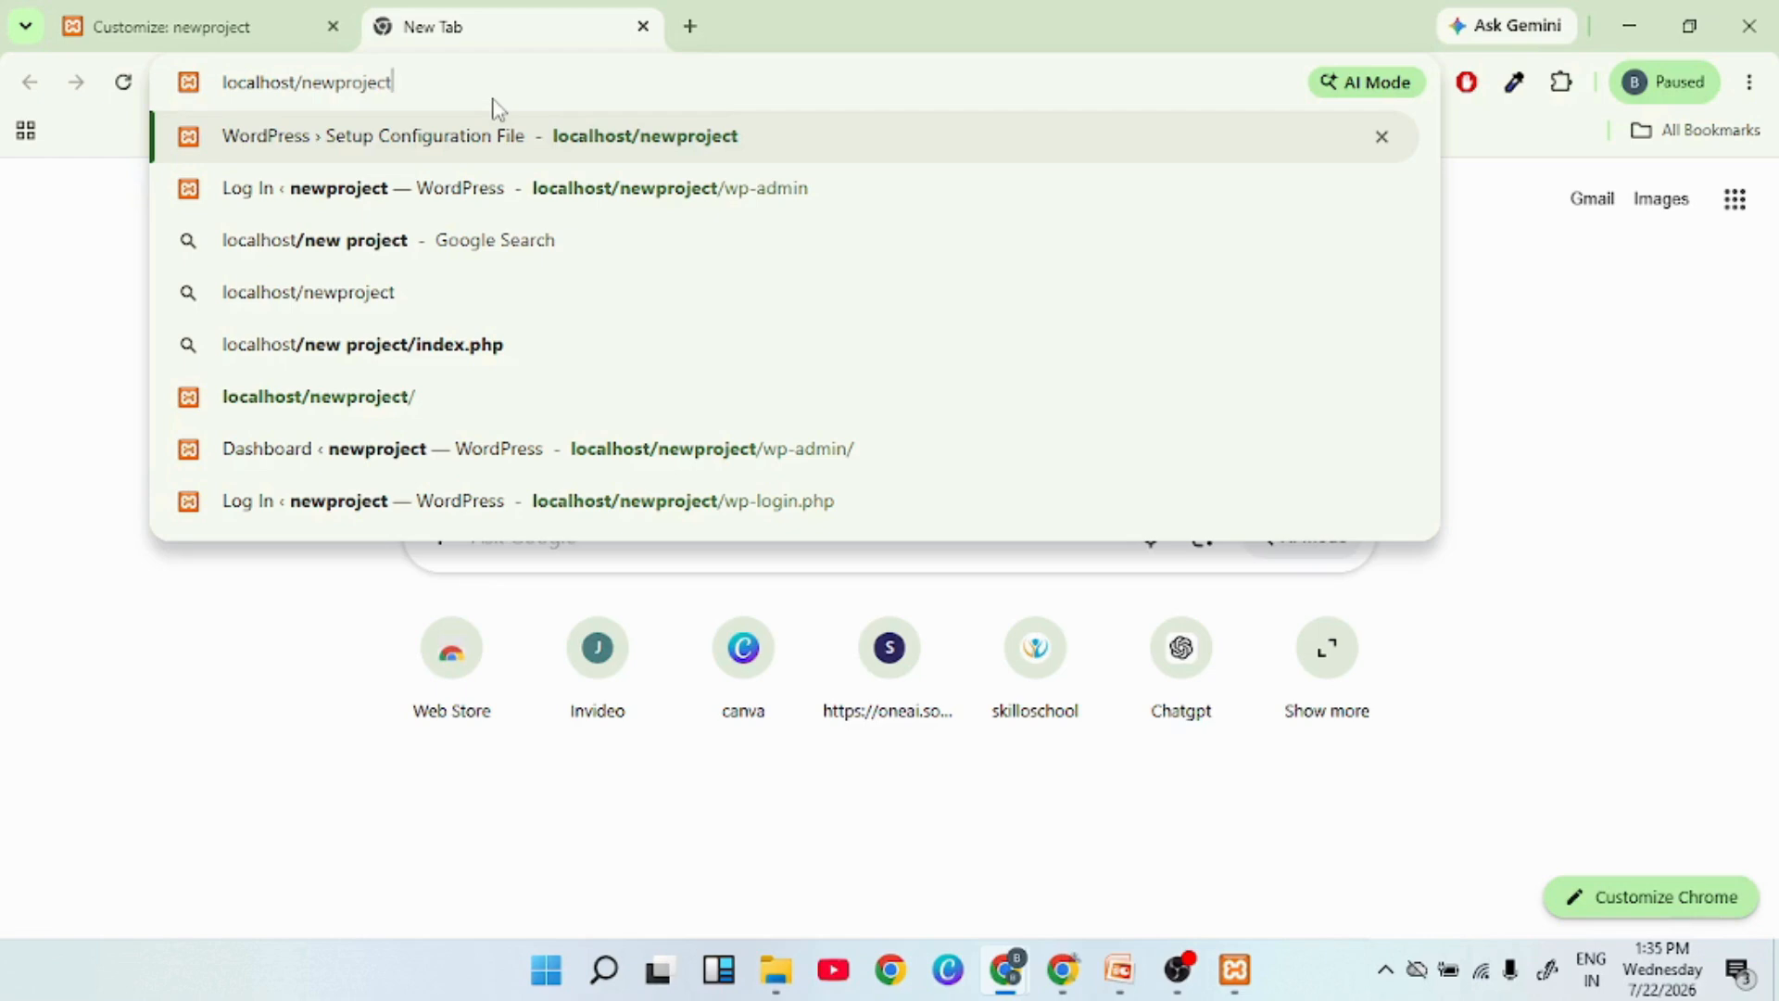
pyautogui.press('Return')
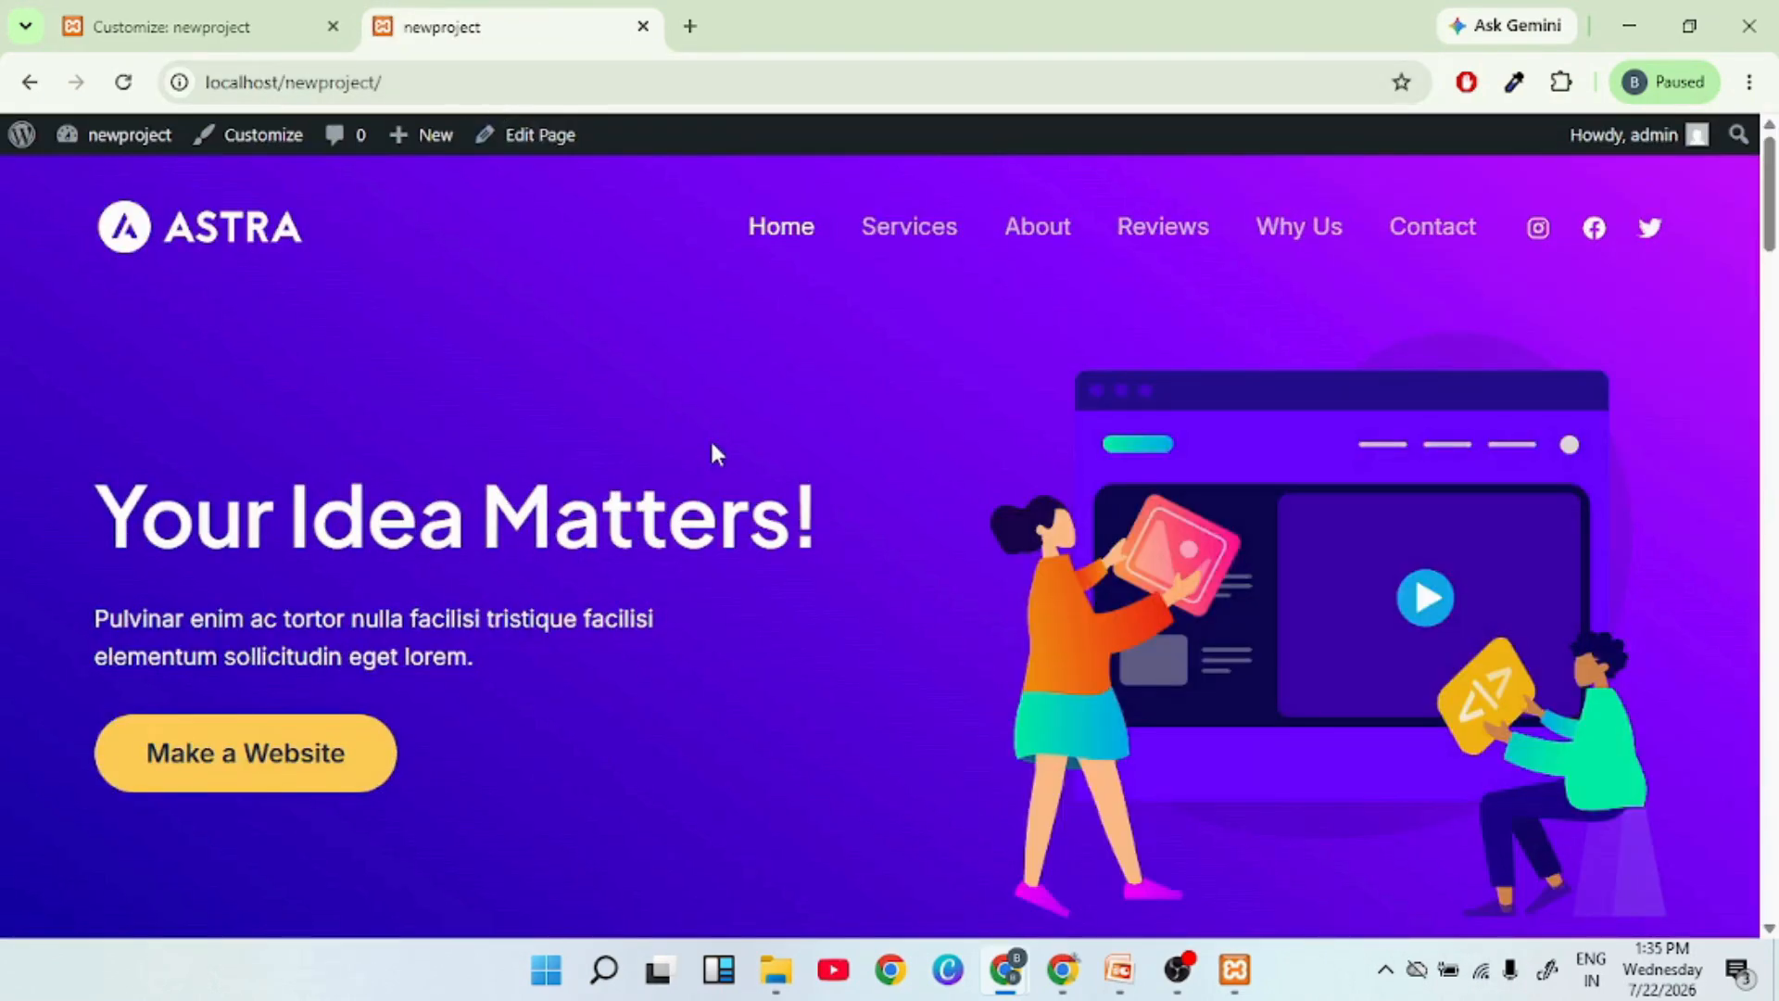
# View the live homepage down to its footer, and follow the Services and About navigation links
pyautogui.scroll(-20, 713, 446)
pyautogui.scroll(-10, 732, 458)
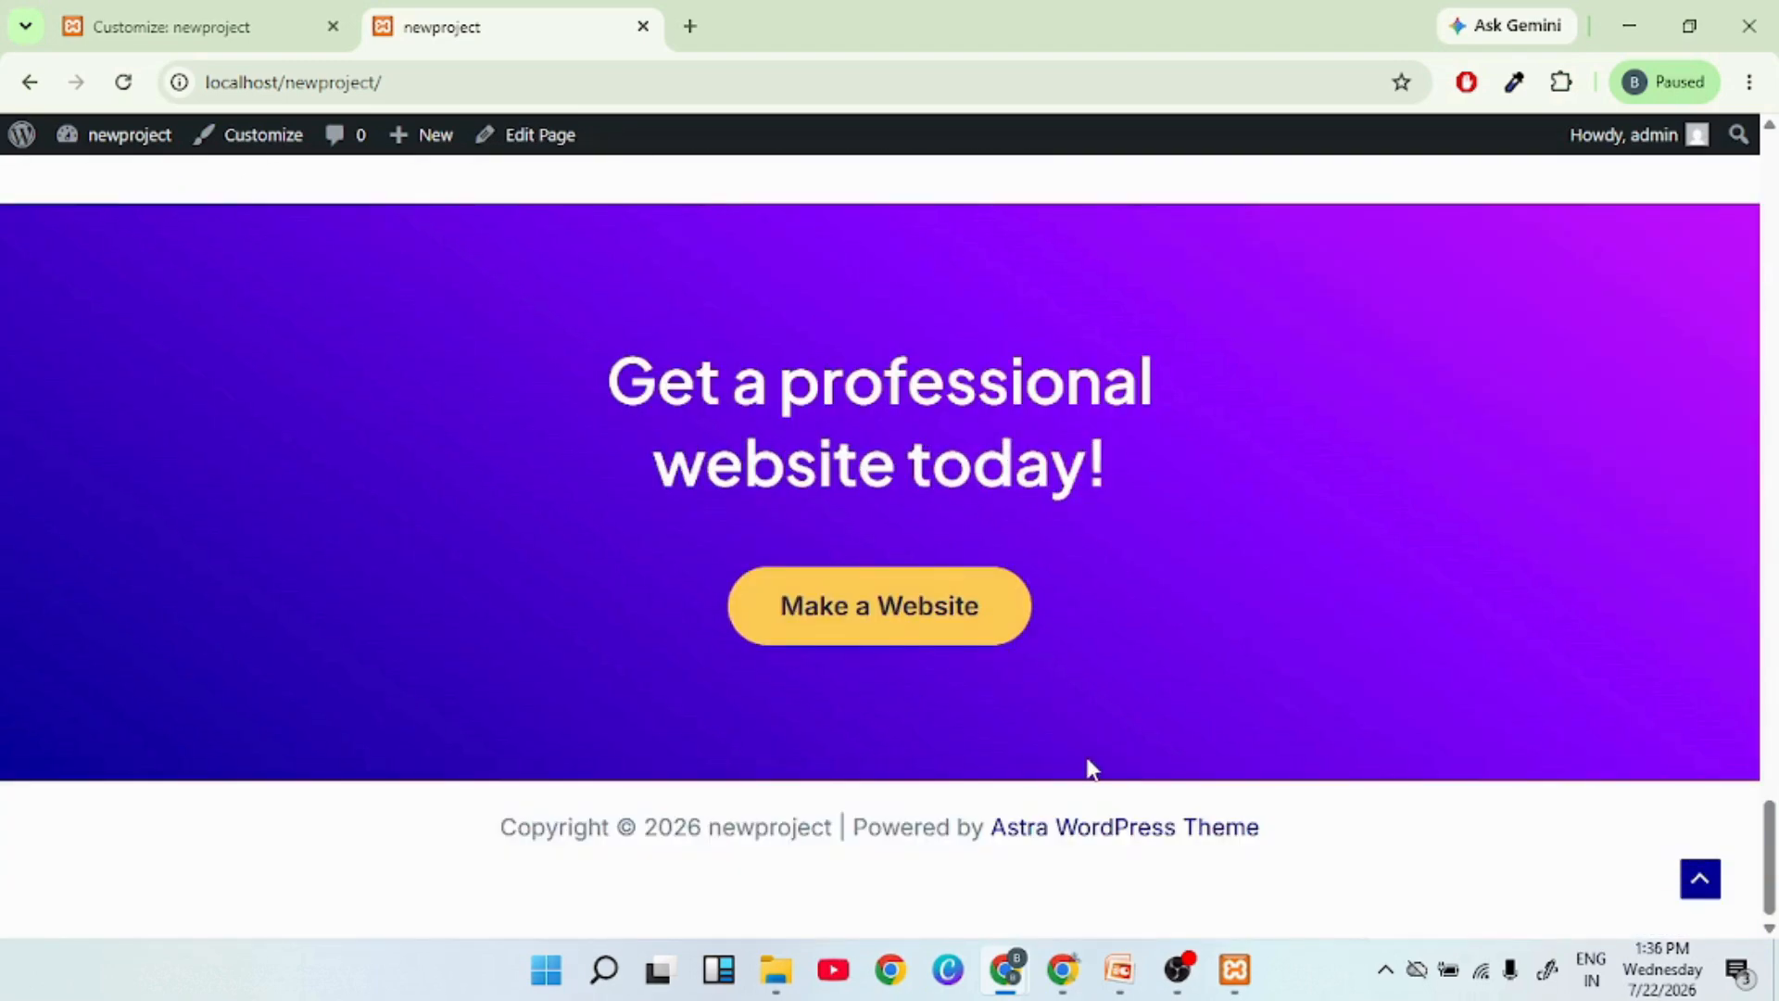
pyautogui.scroll(20, 1090, 767)
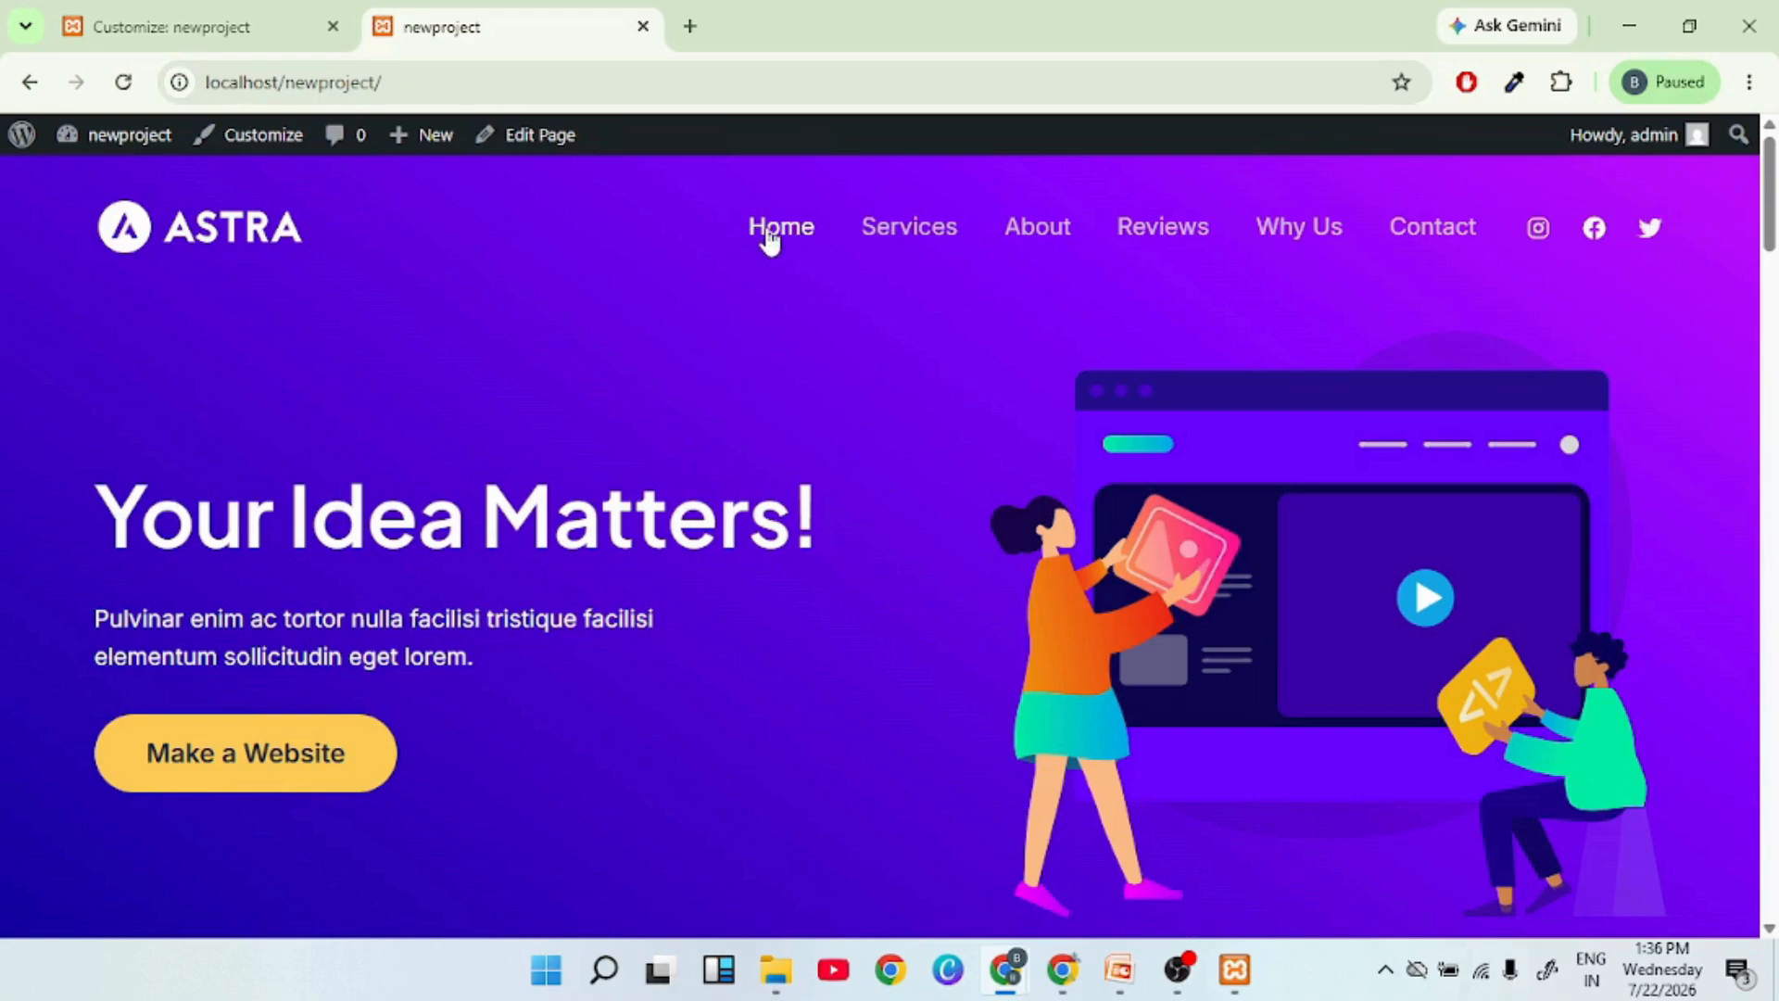
pyautogui.click(903, 229)
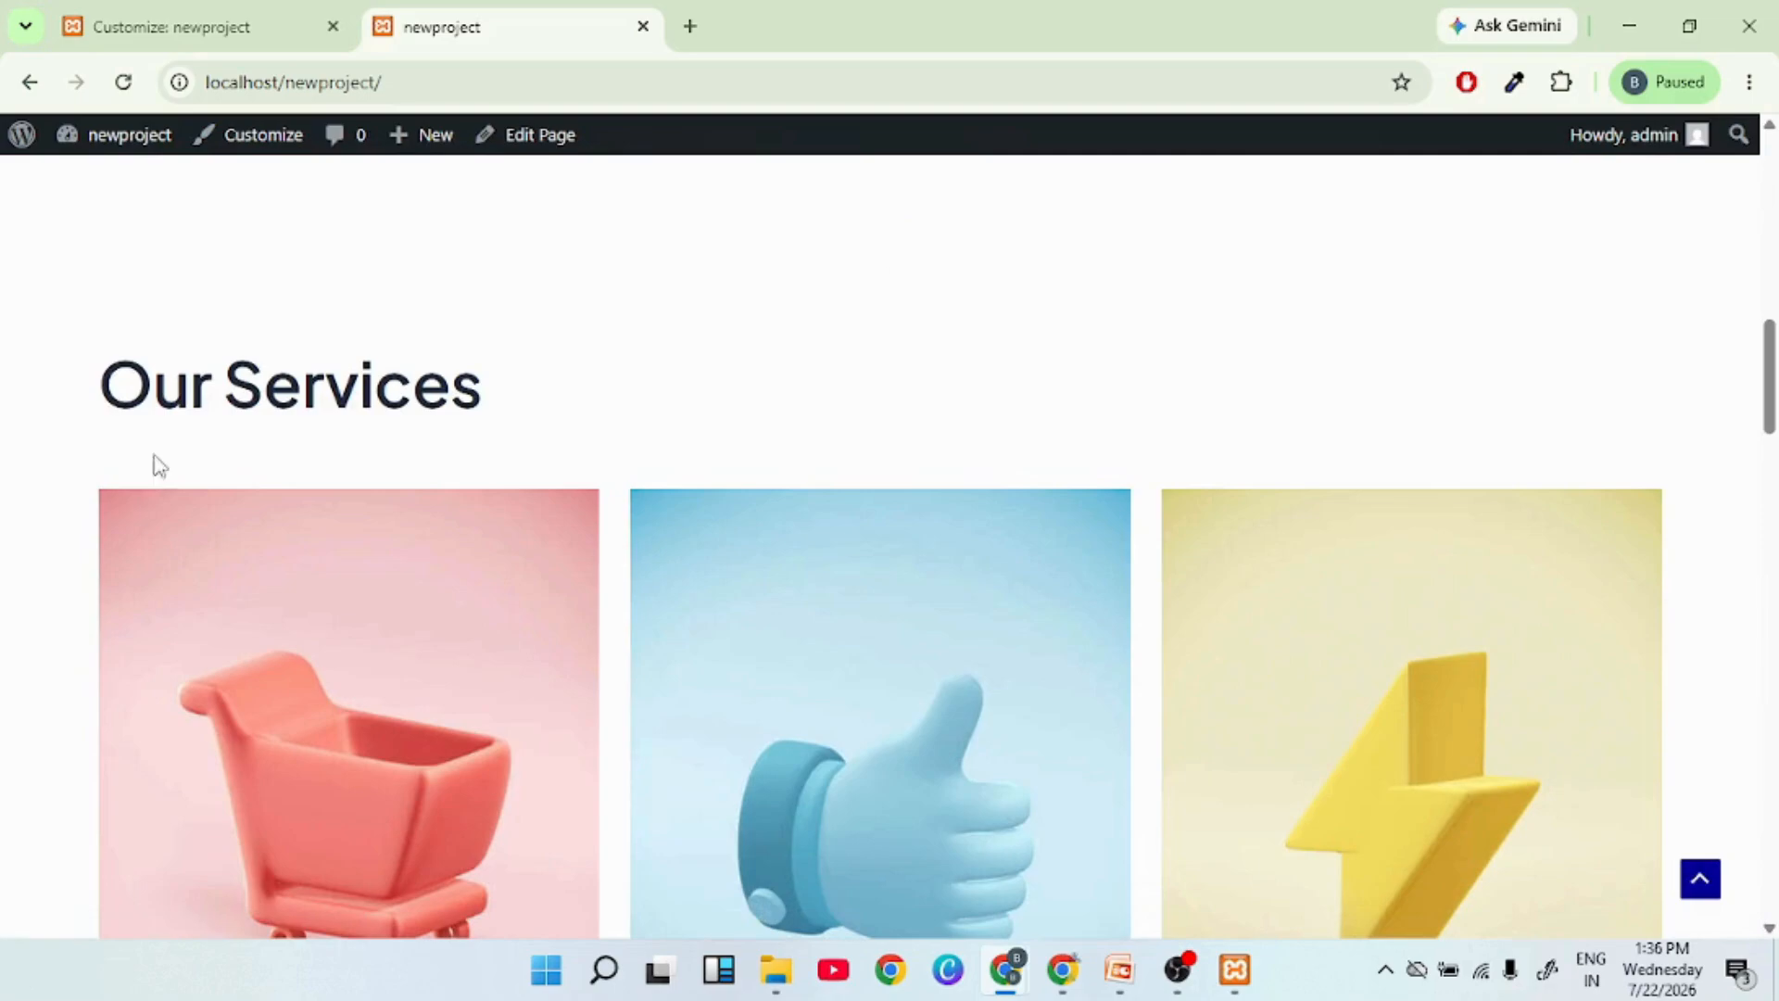
pyautogui.scroll(10, 830, 522)
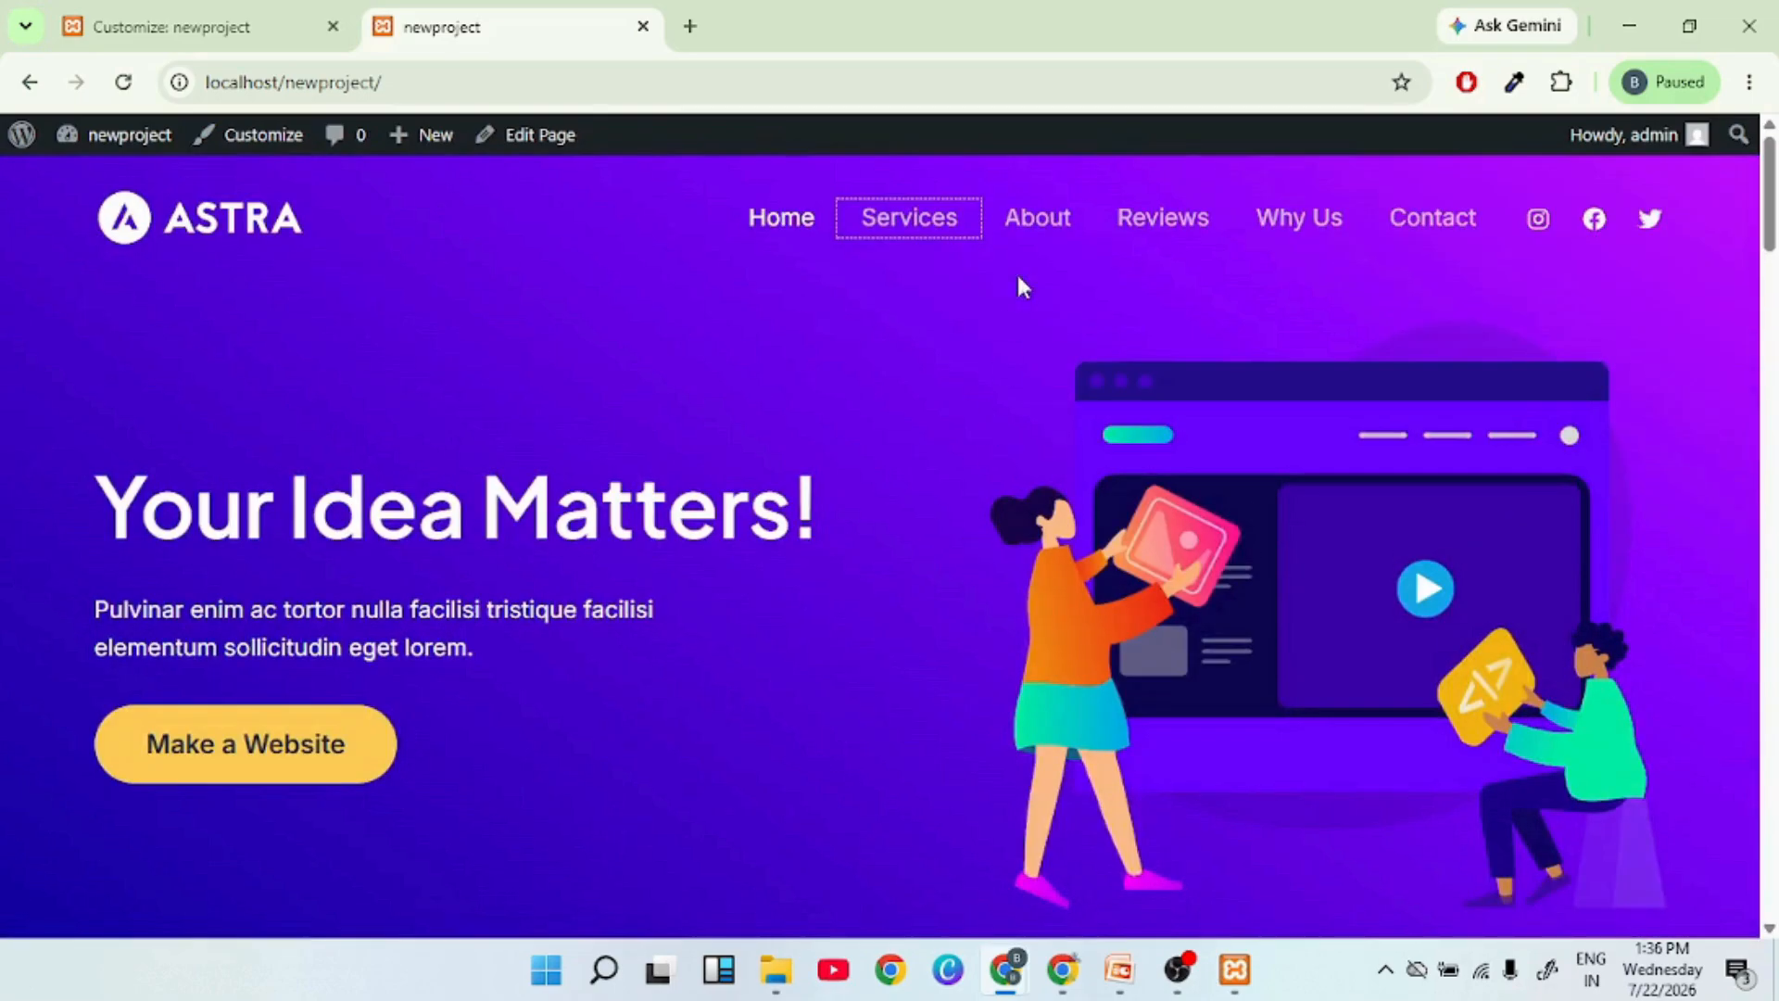
pyautogui.click(1031, 222)
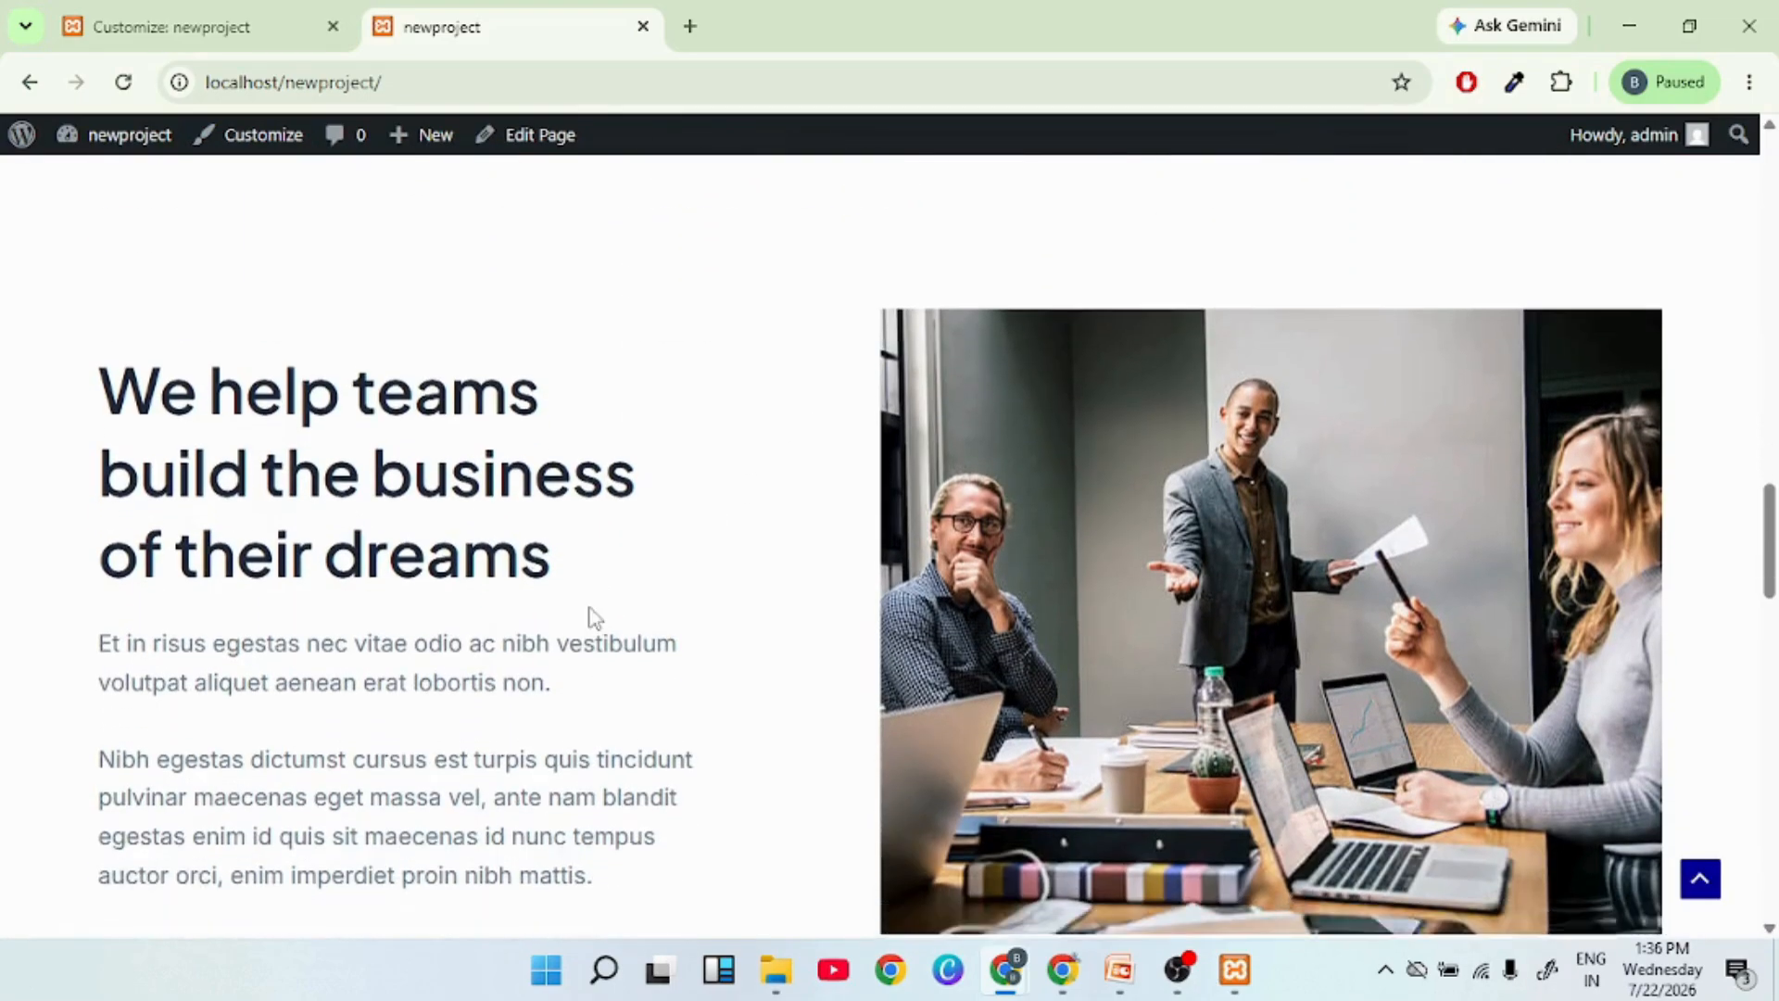
pyautogui.scroll(10, 595, 619)
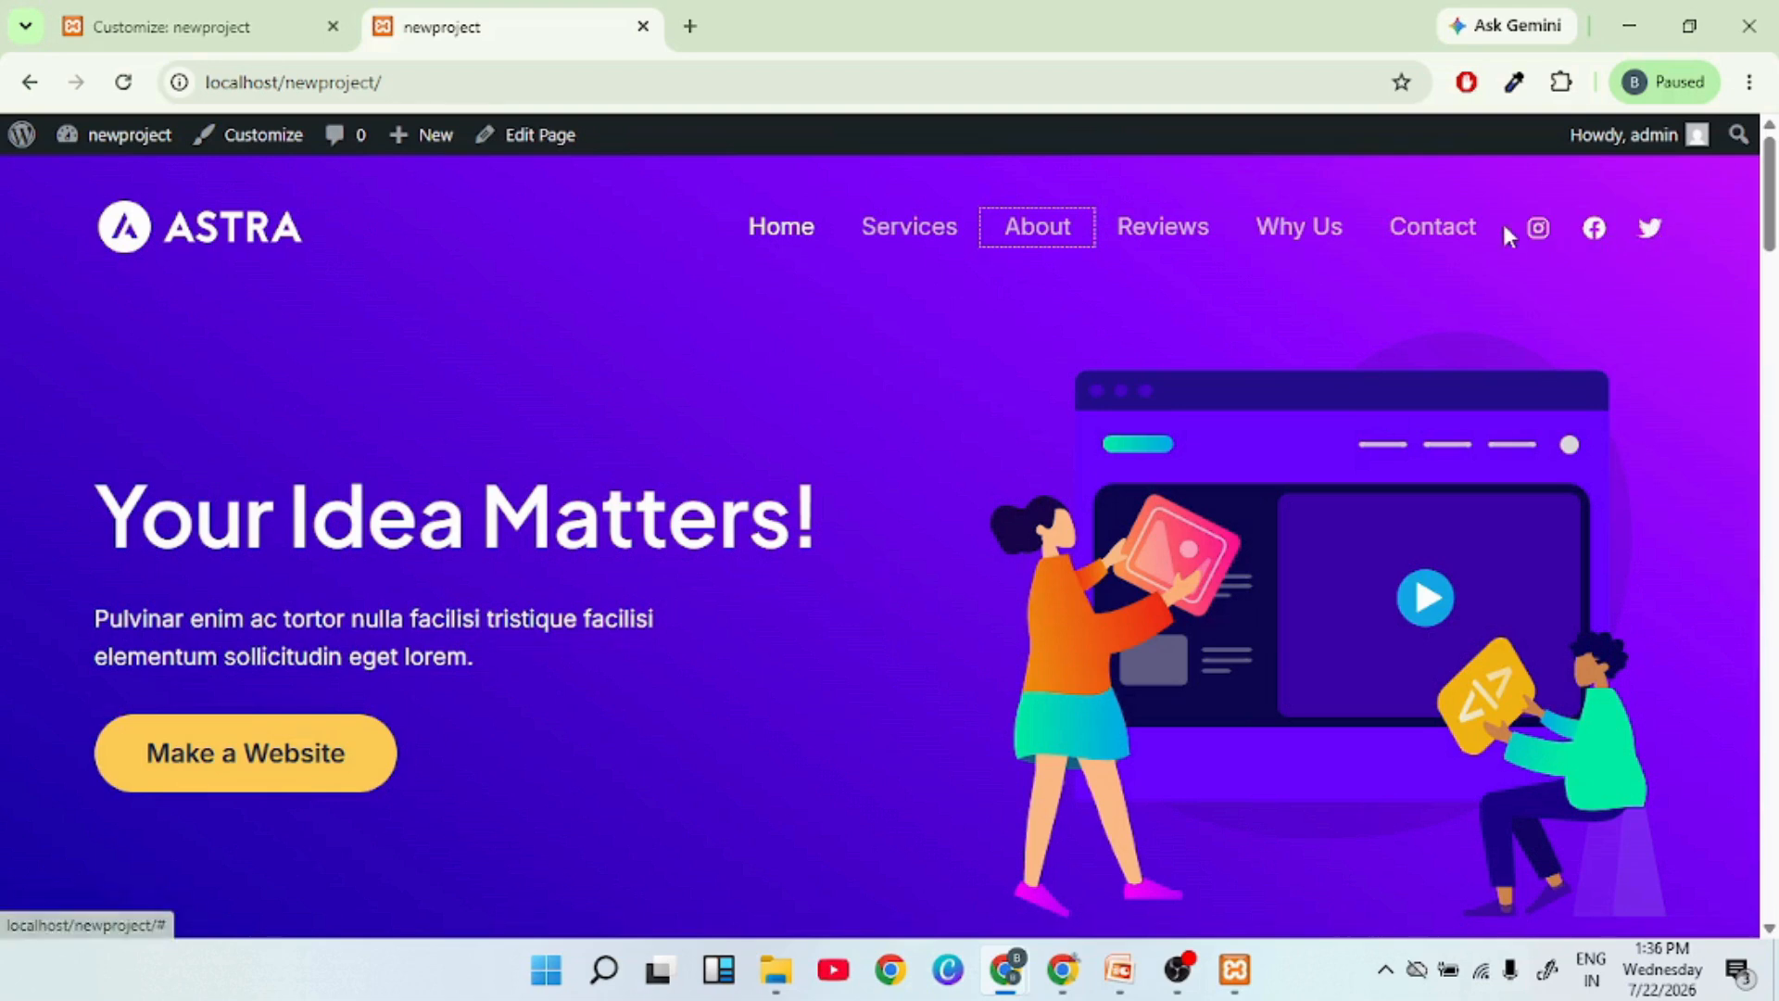
# Examine the homepage sections from the hero banner through the services to the footer
pyautogui.scroll(-10, 1037, 410)
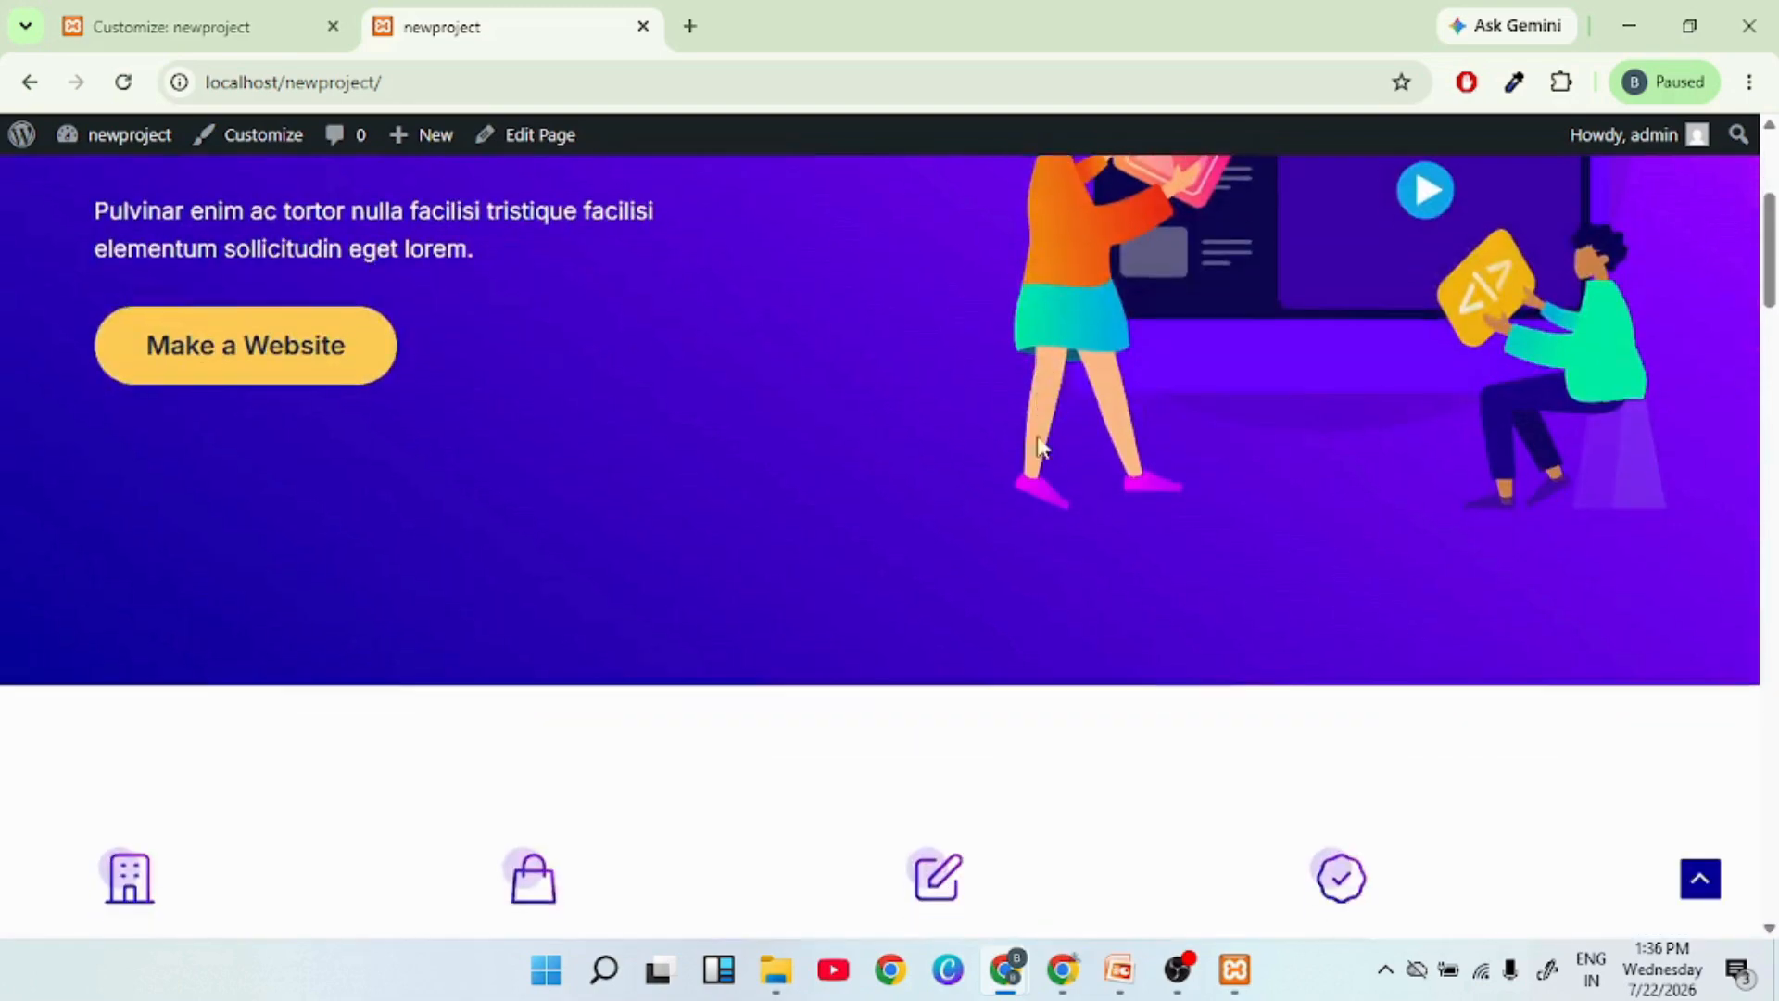
pyautogui.scroll(3, 999, 599)
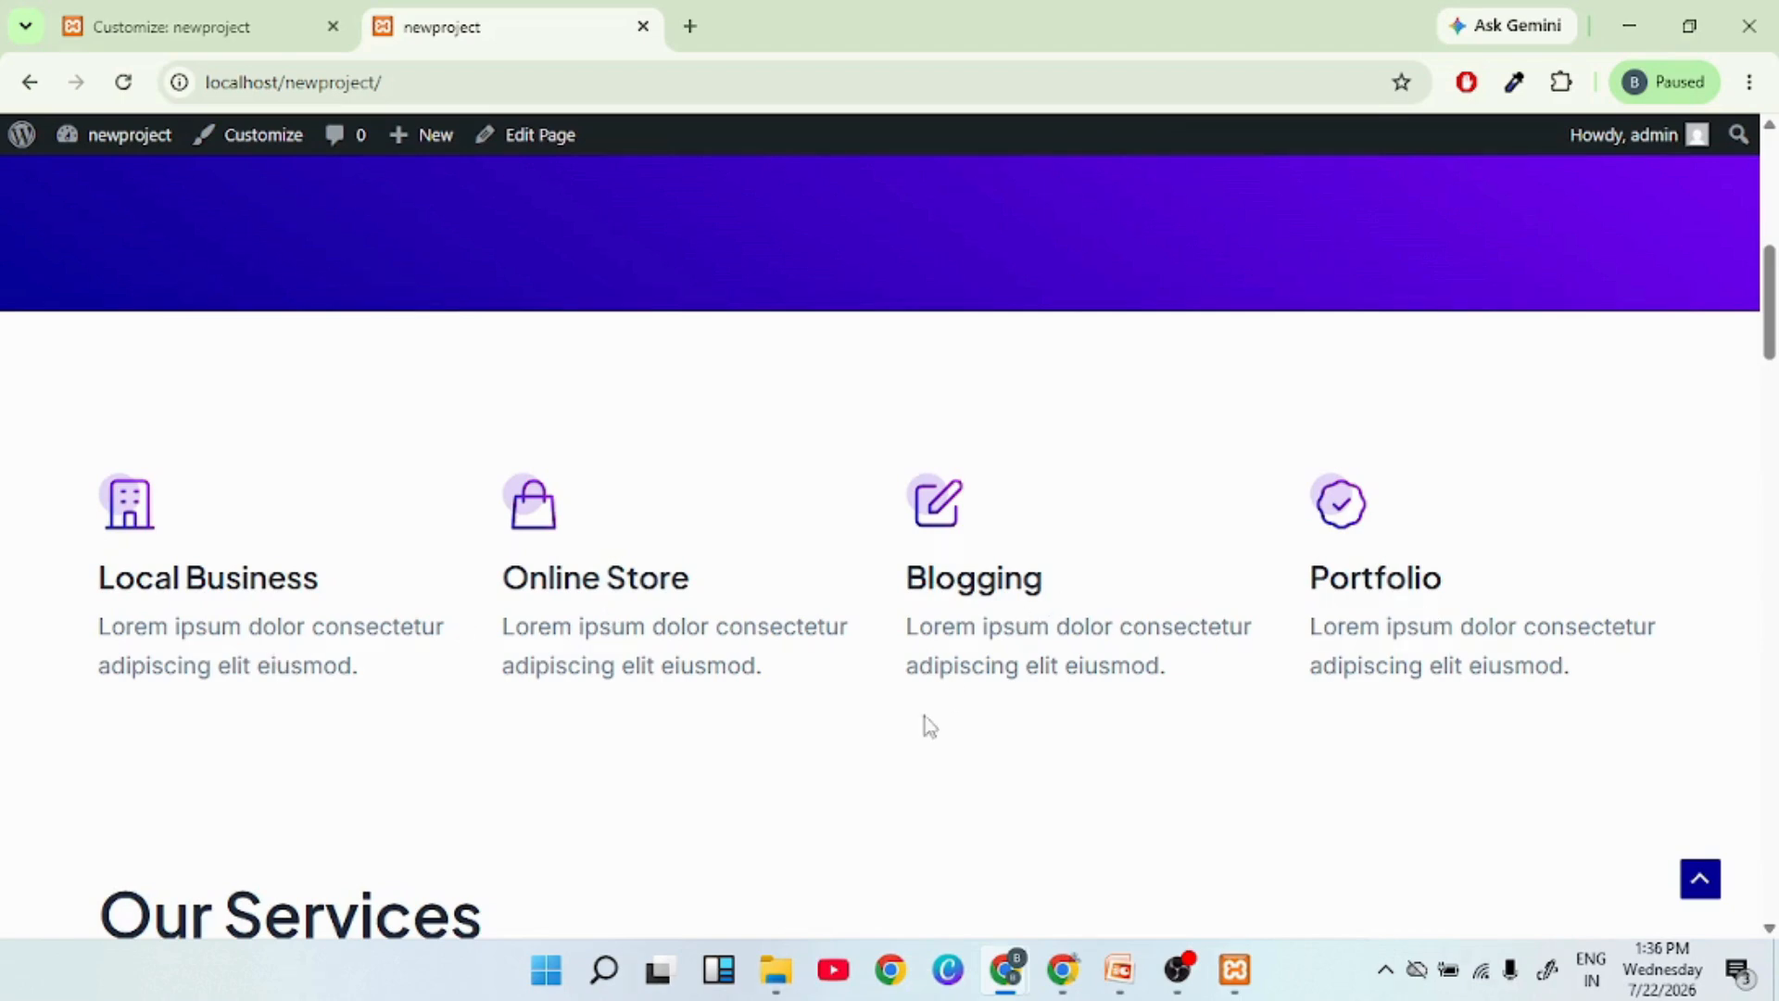
pyautogui.scroll(-7, 1132, 648)
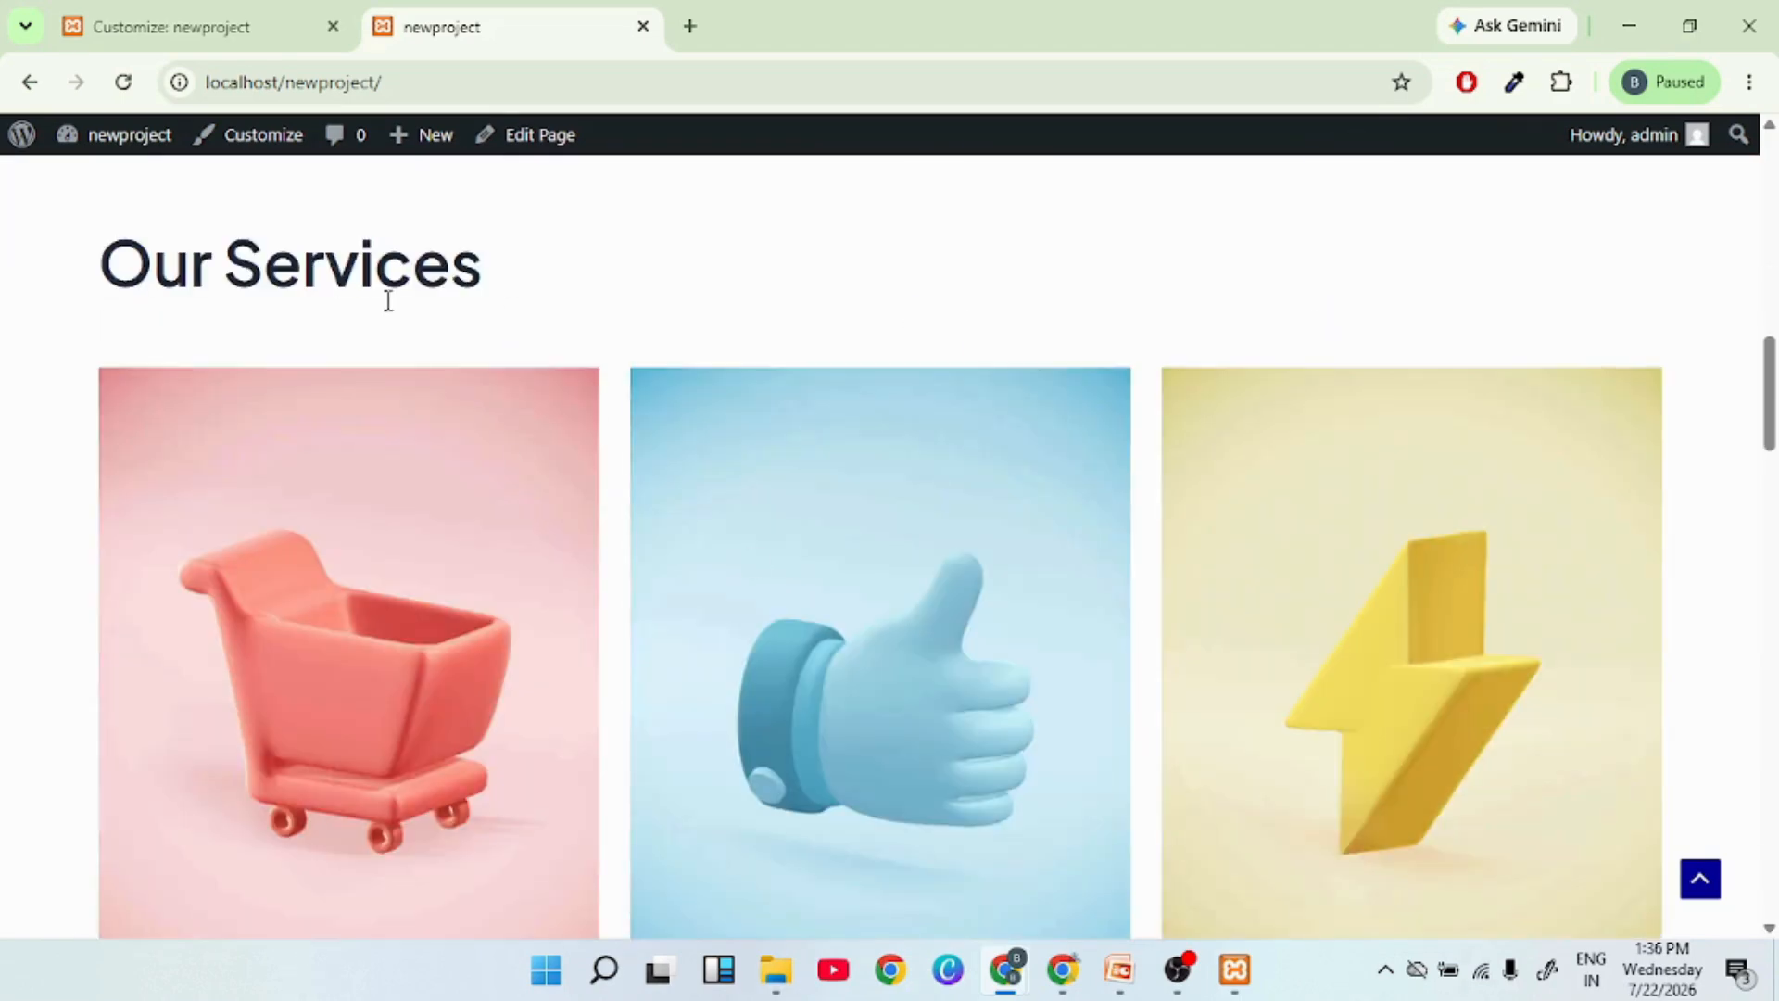
pyautogui.scroll(-13, 969, 731)
pyautogui.scroll(-17, 970, 732)
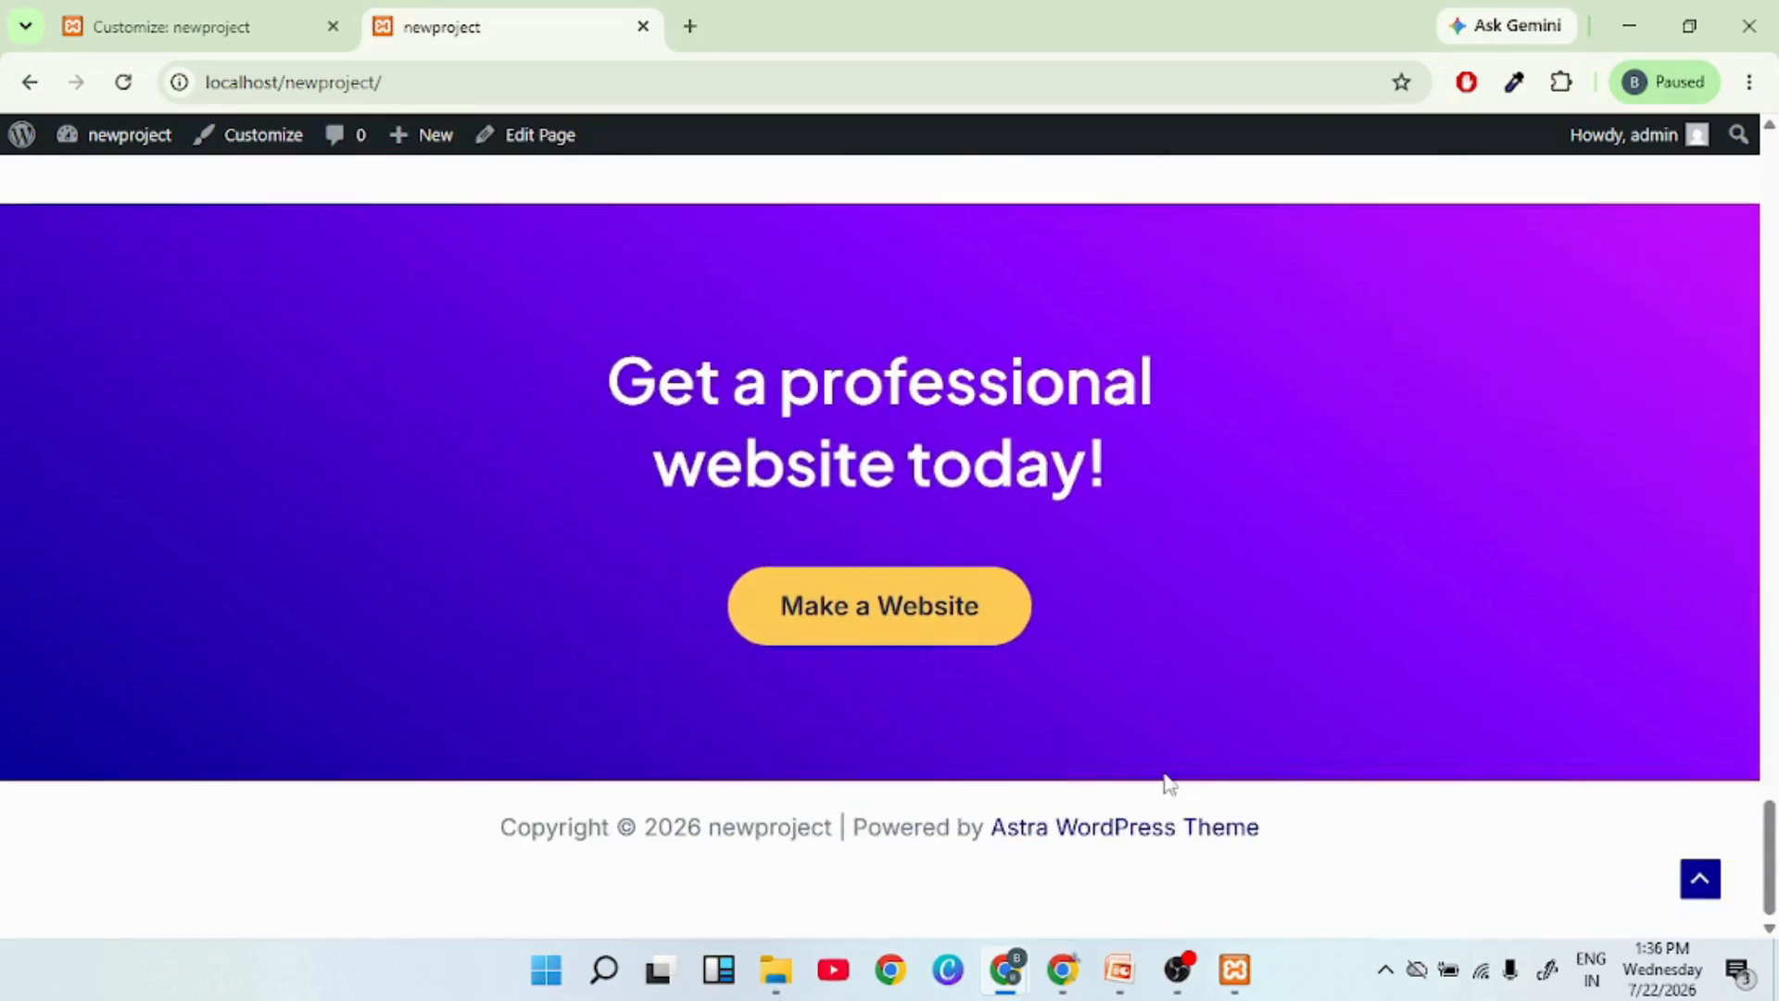
pyautogui.scroll(12, 1164, 774)
pyautogui.scroll(18, 1158, 775)
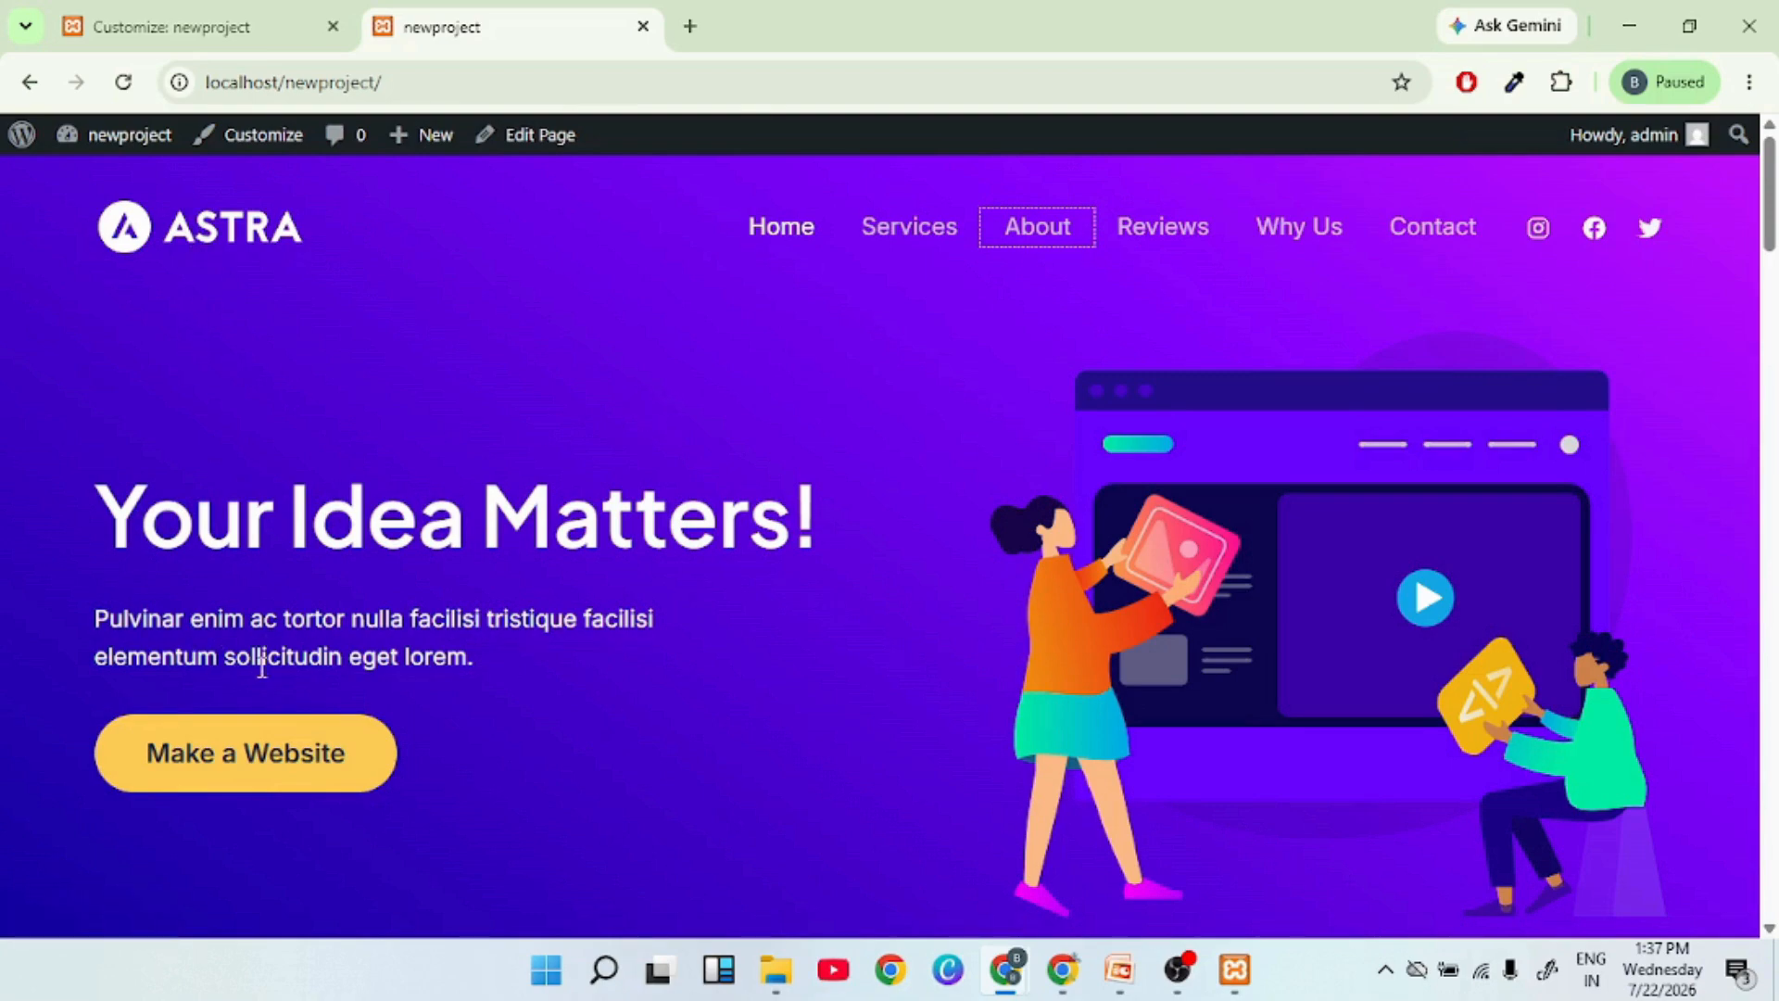
pyautogui.scroll(-1, 412, 667)
pyautogui.scroll(-3, 350, 628)
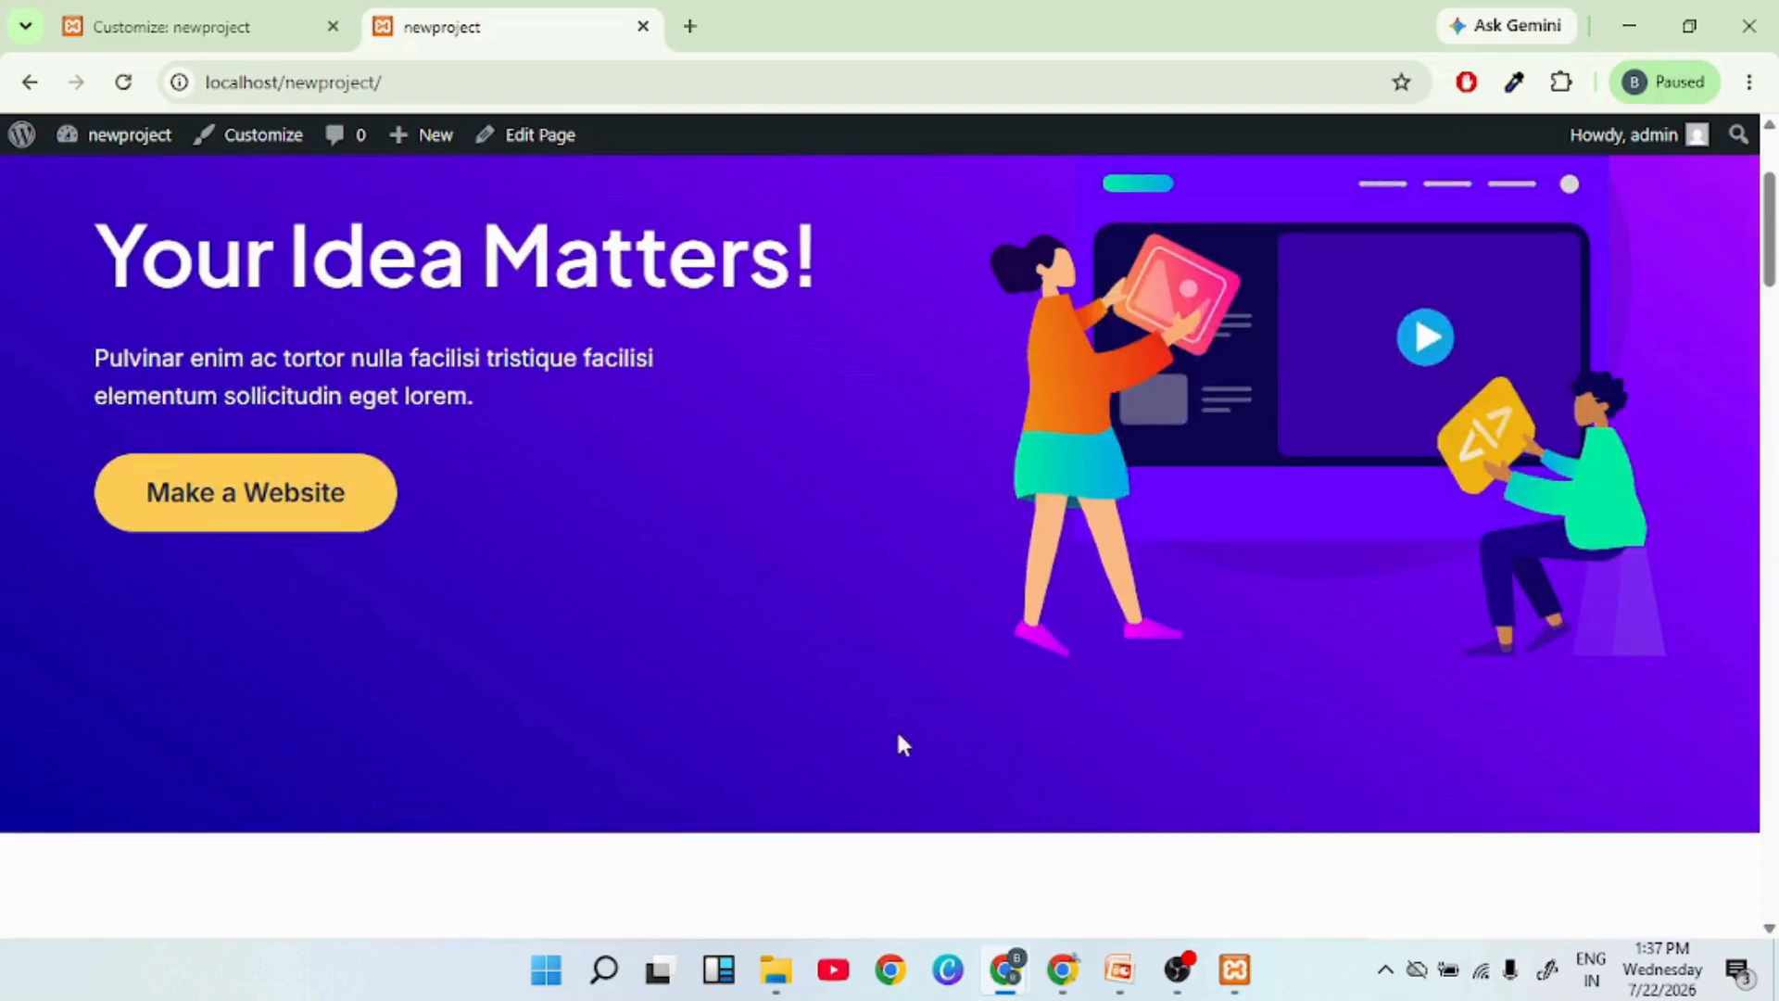
pyautogui.scroll(-5, 577, 701)
pyautogui.scroll(-6, 889, 744)
pyautogui.scroll(15, 890, 741)
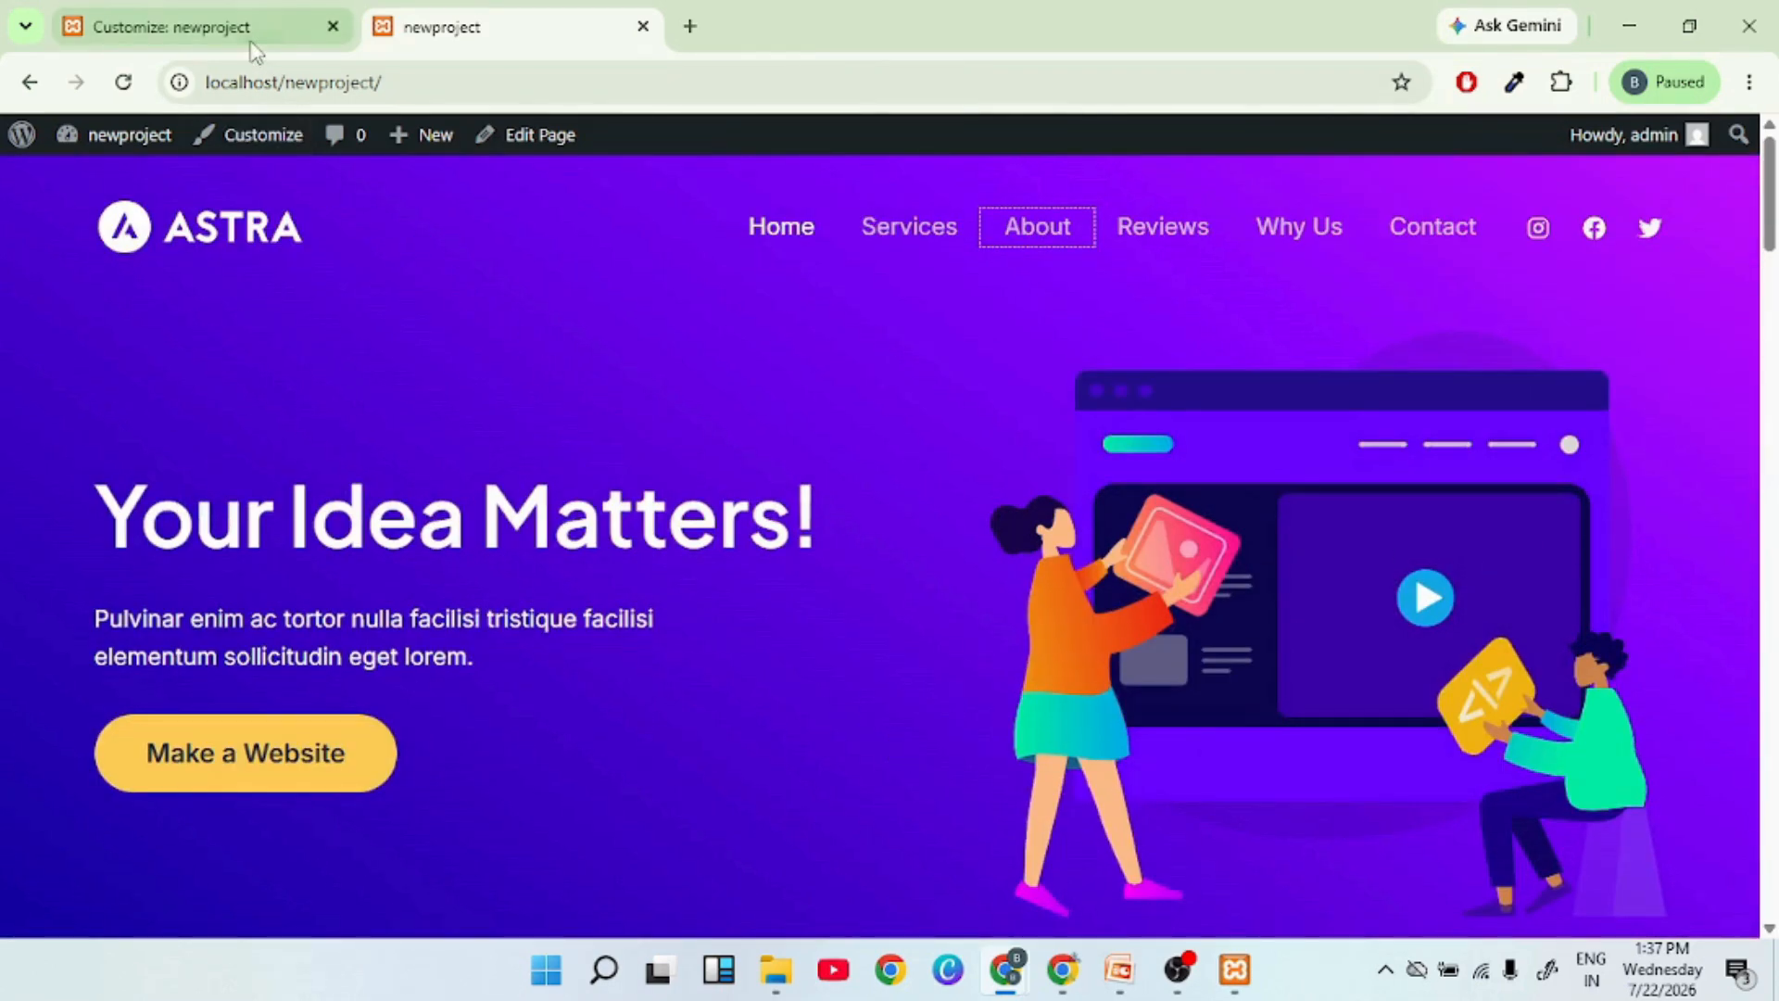
# Return to the theme customizer page and check the Customize topic slide in PowerPoint
pyautogui.click(171, 27)
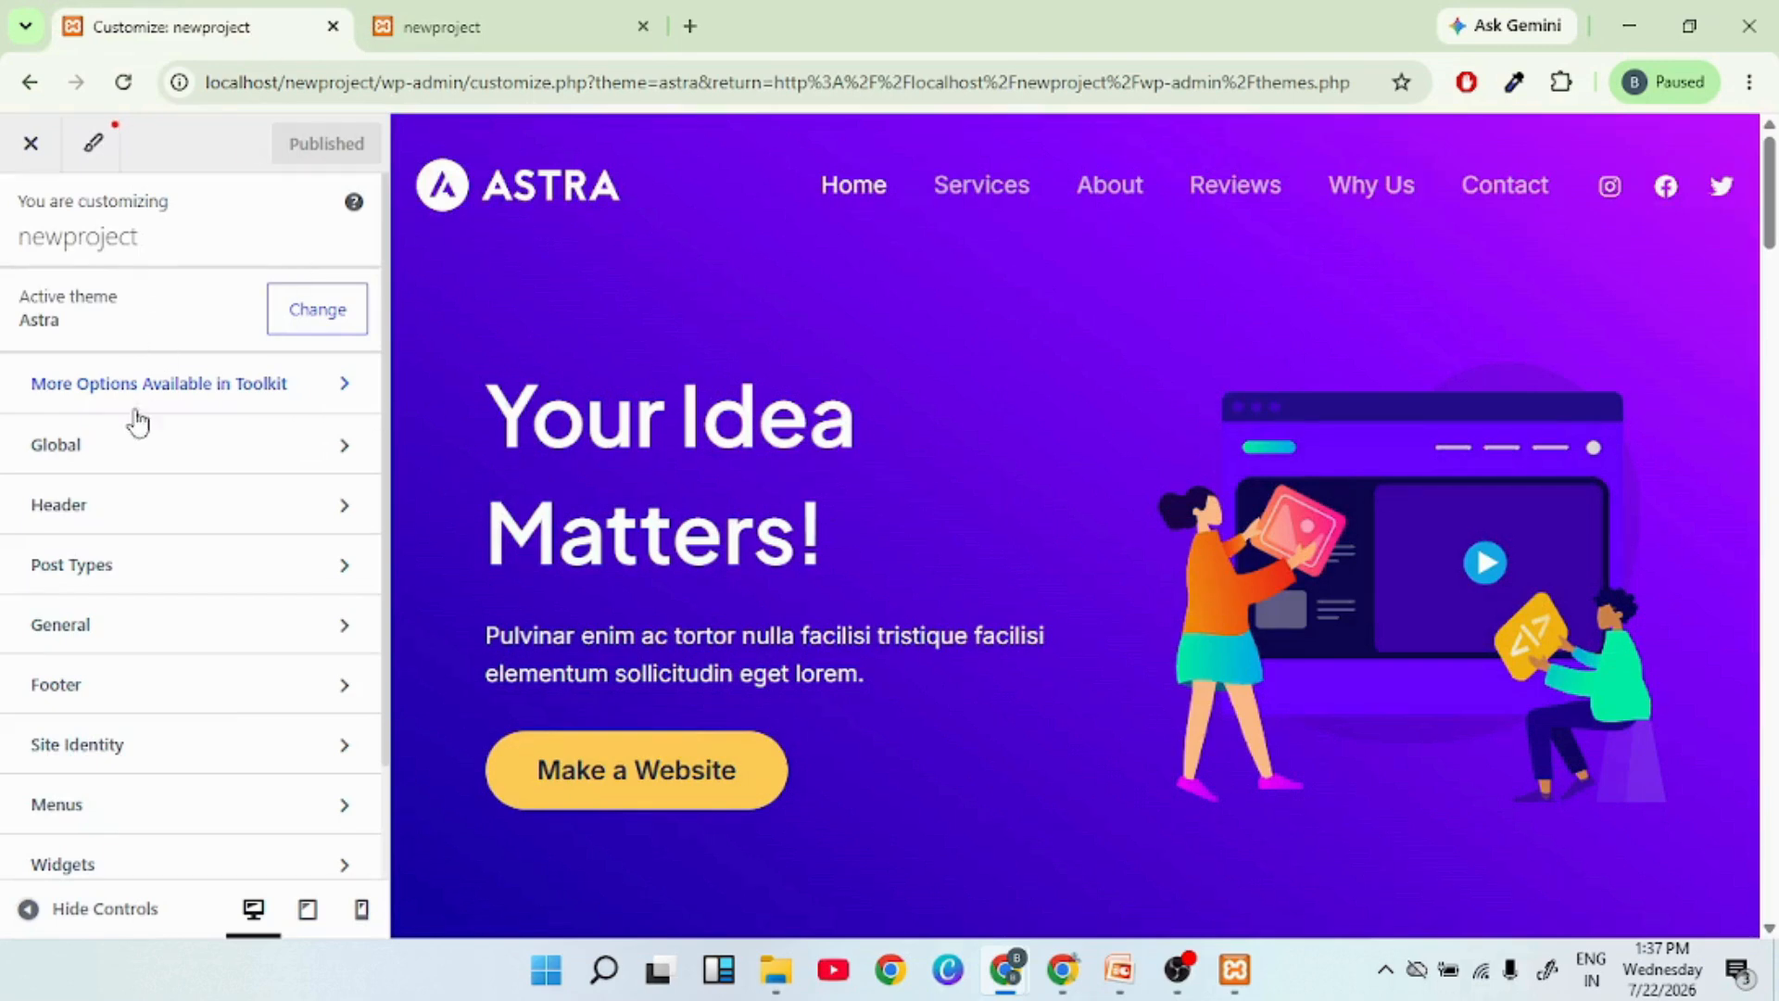
pyautogui.click(1122, 983)
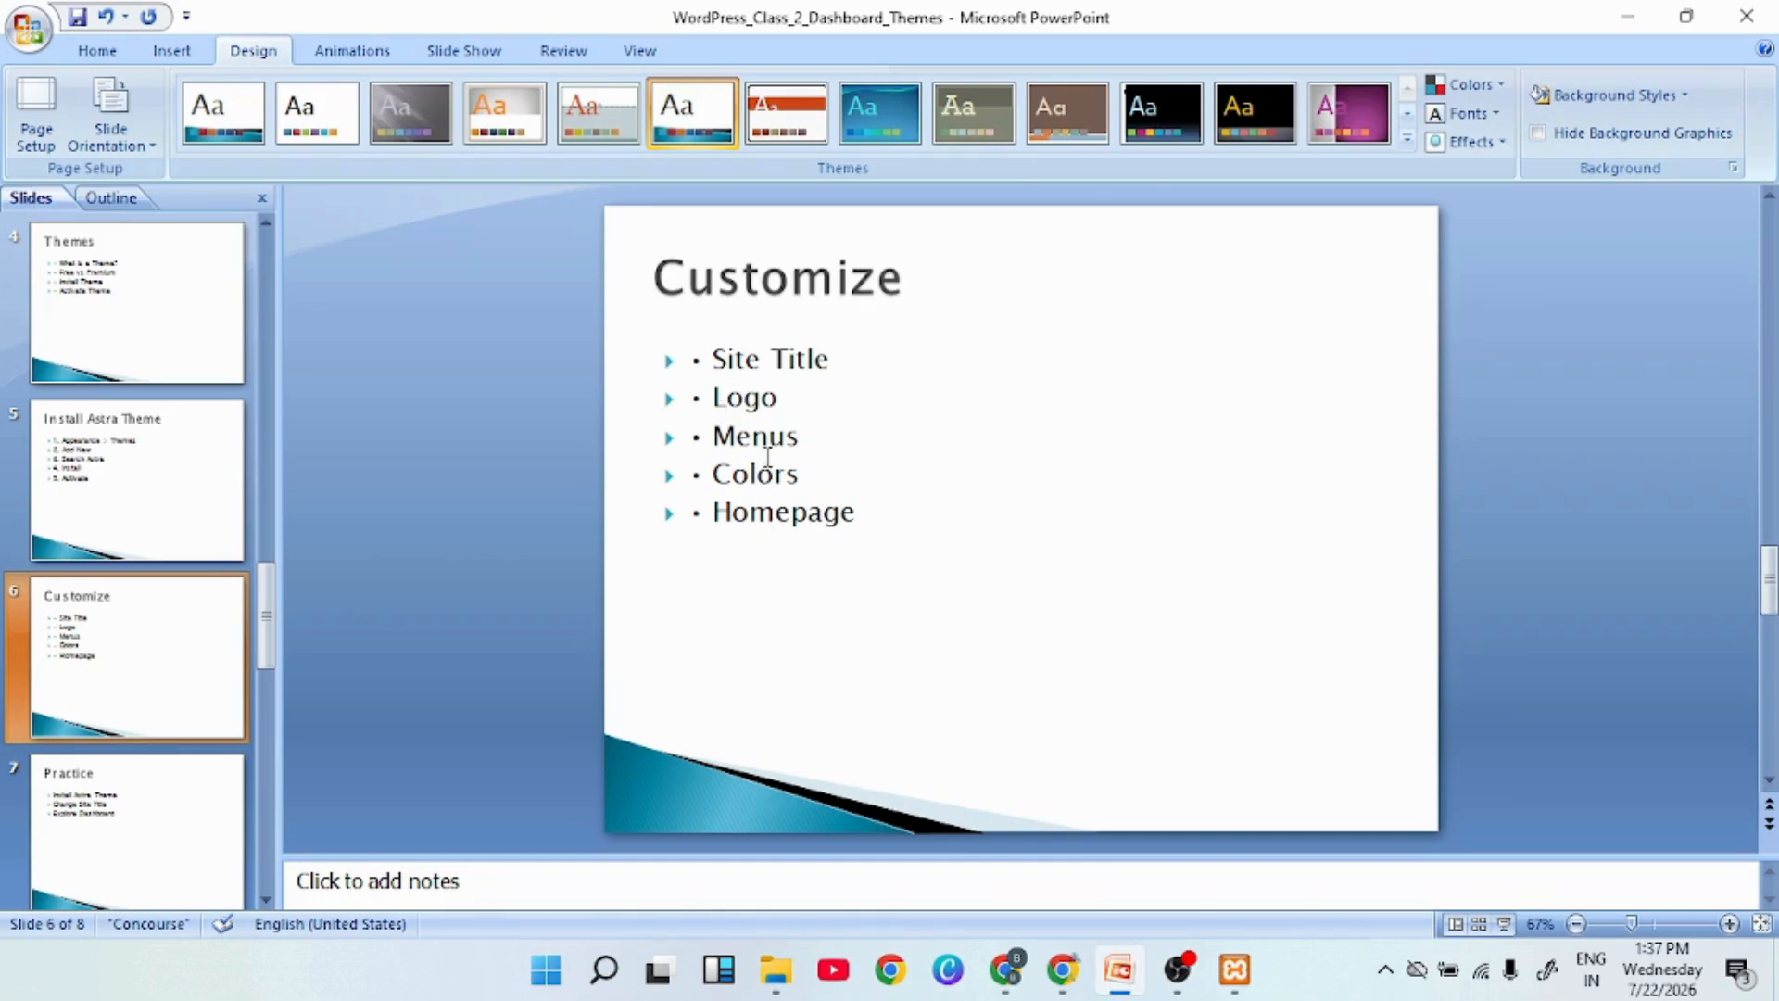
pyautogui.click(1673, 18)
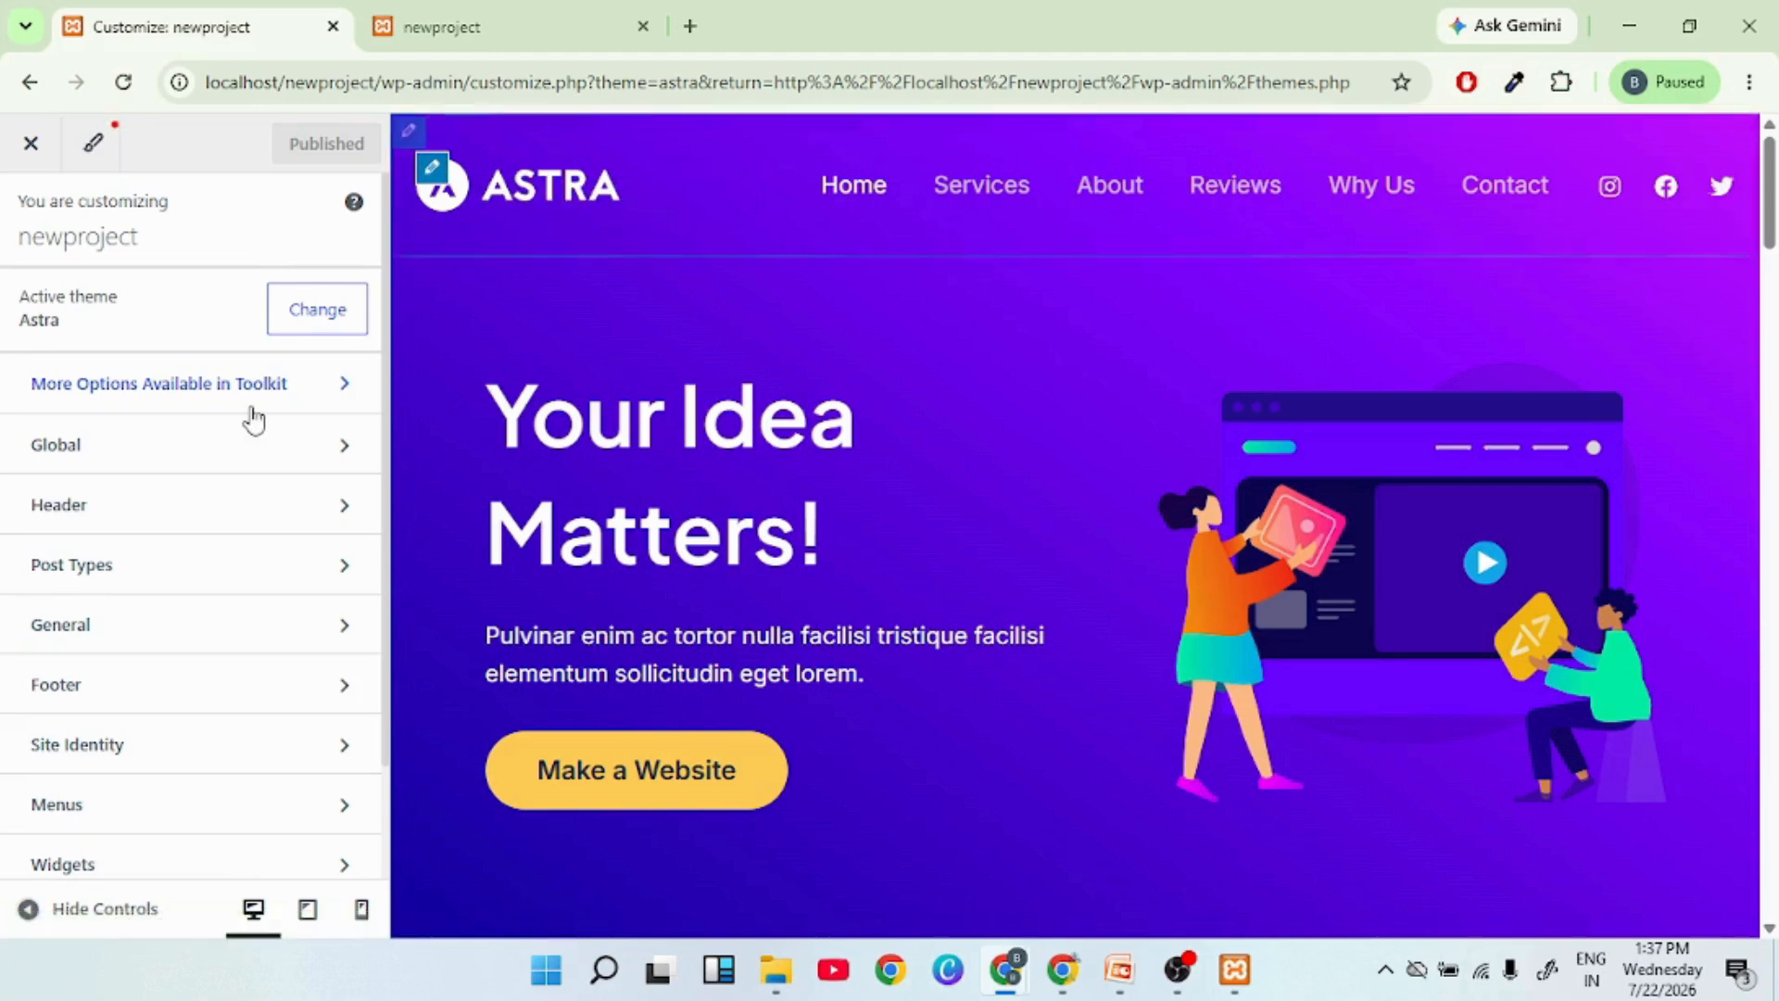
# Open the primary header's Site Title & Logo settings and start replacing the logo image
pyautogui.click(409, 141)
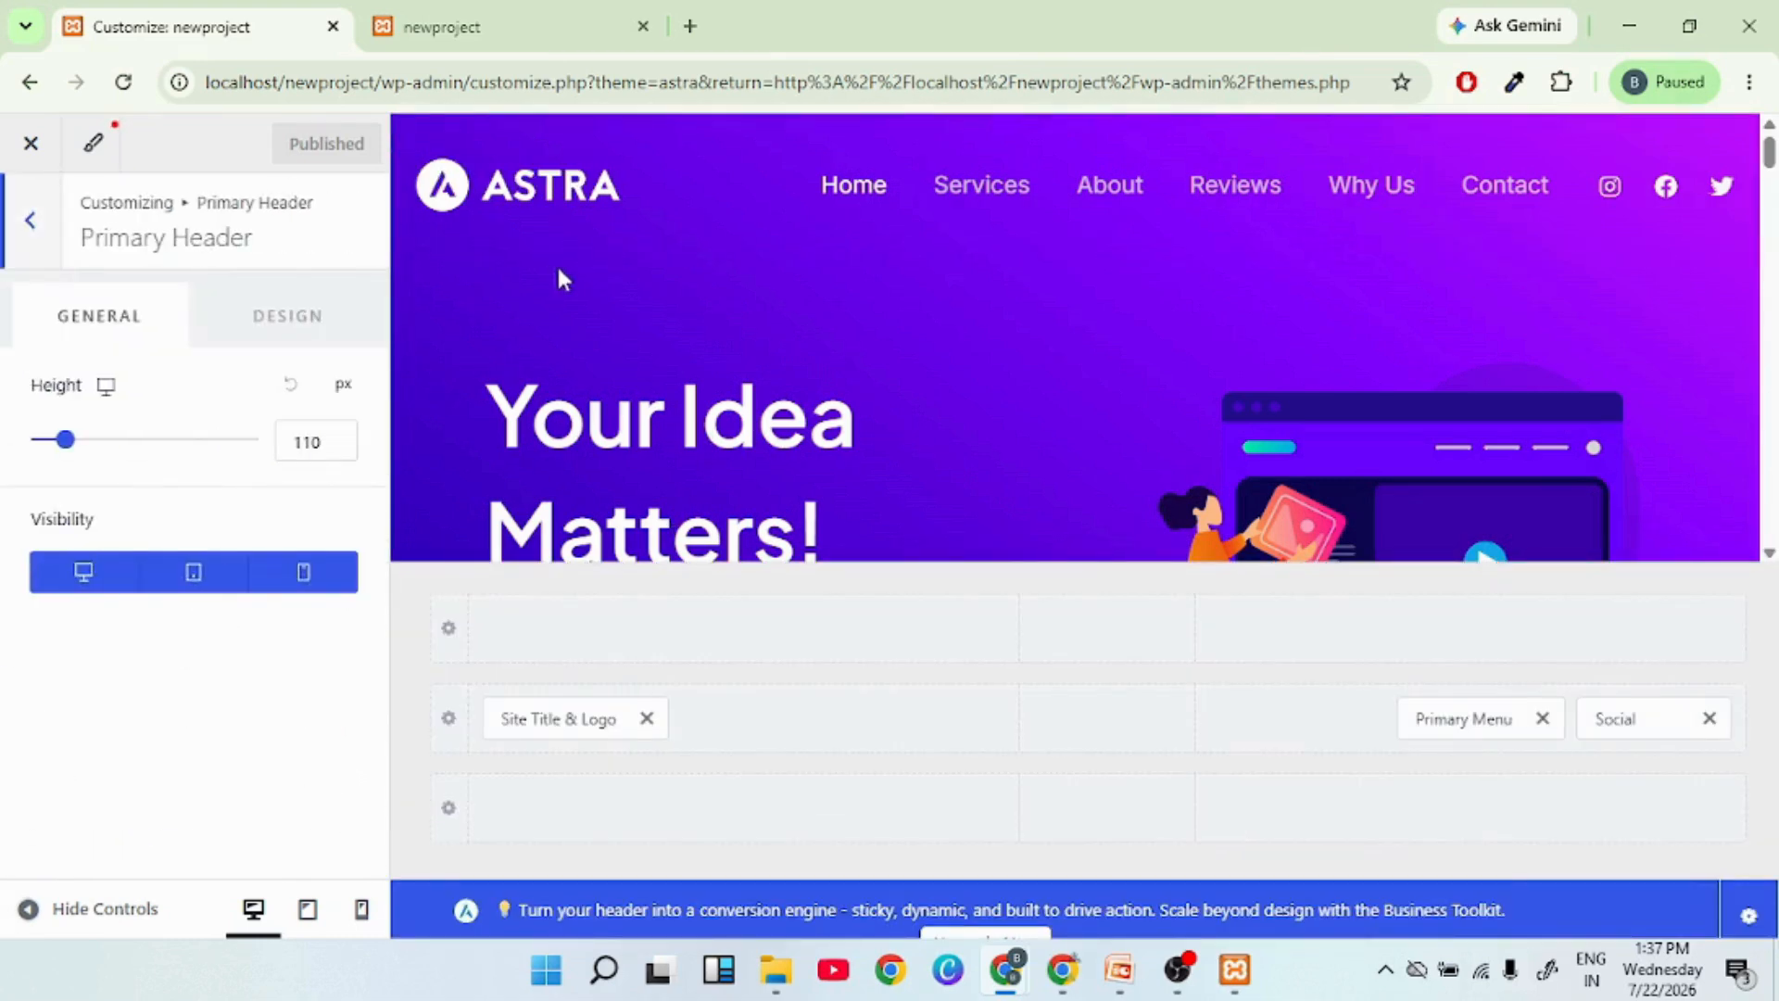
pyautogui.click(573, 720)
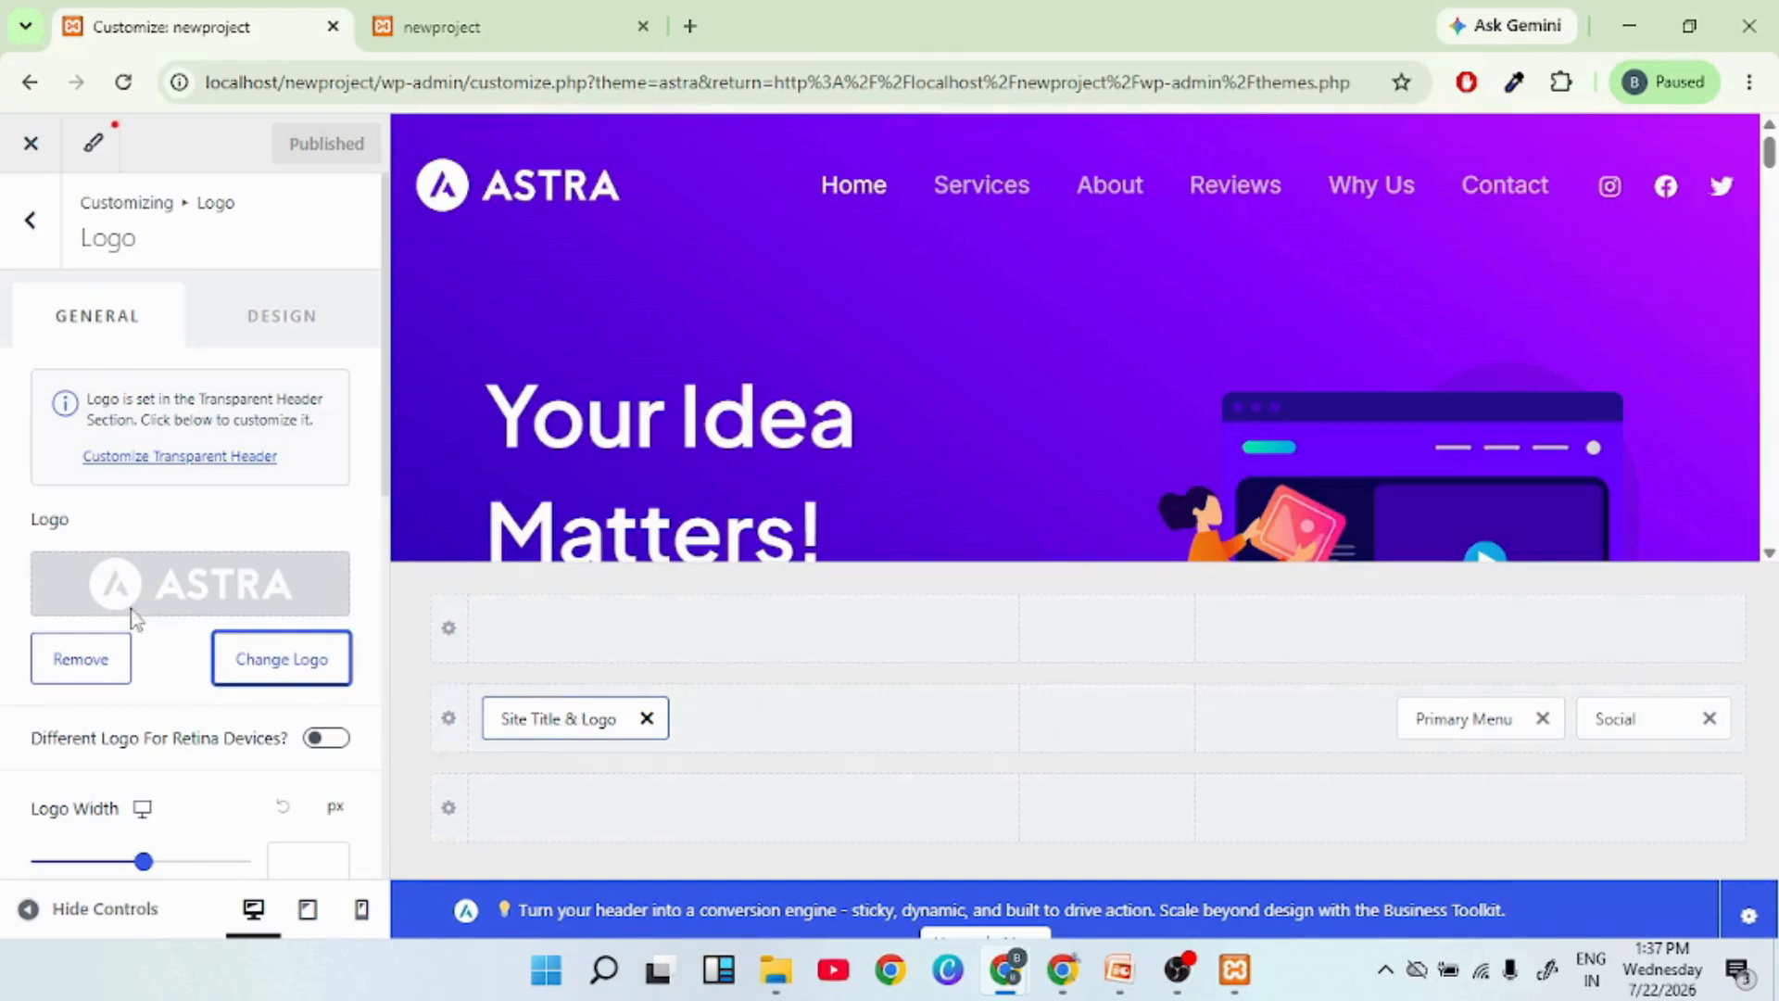
pyautogui.click(179, 601)
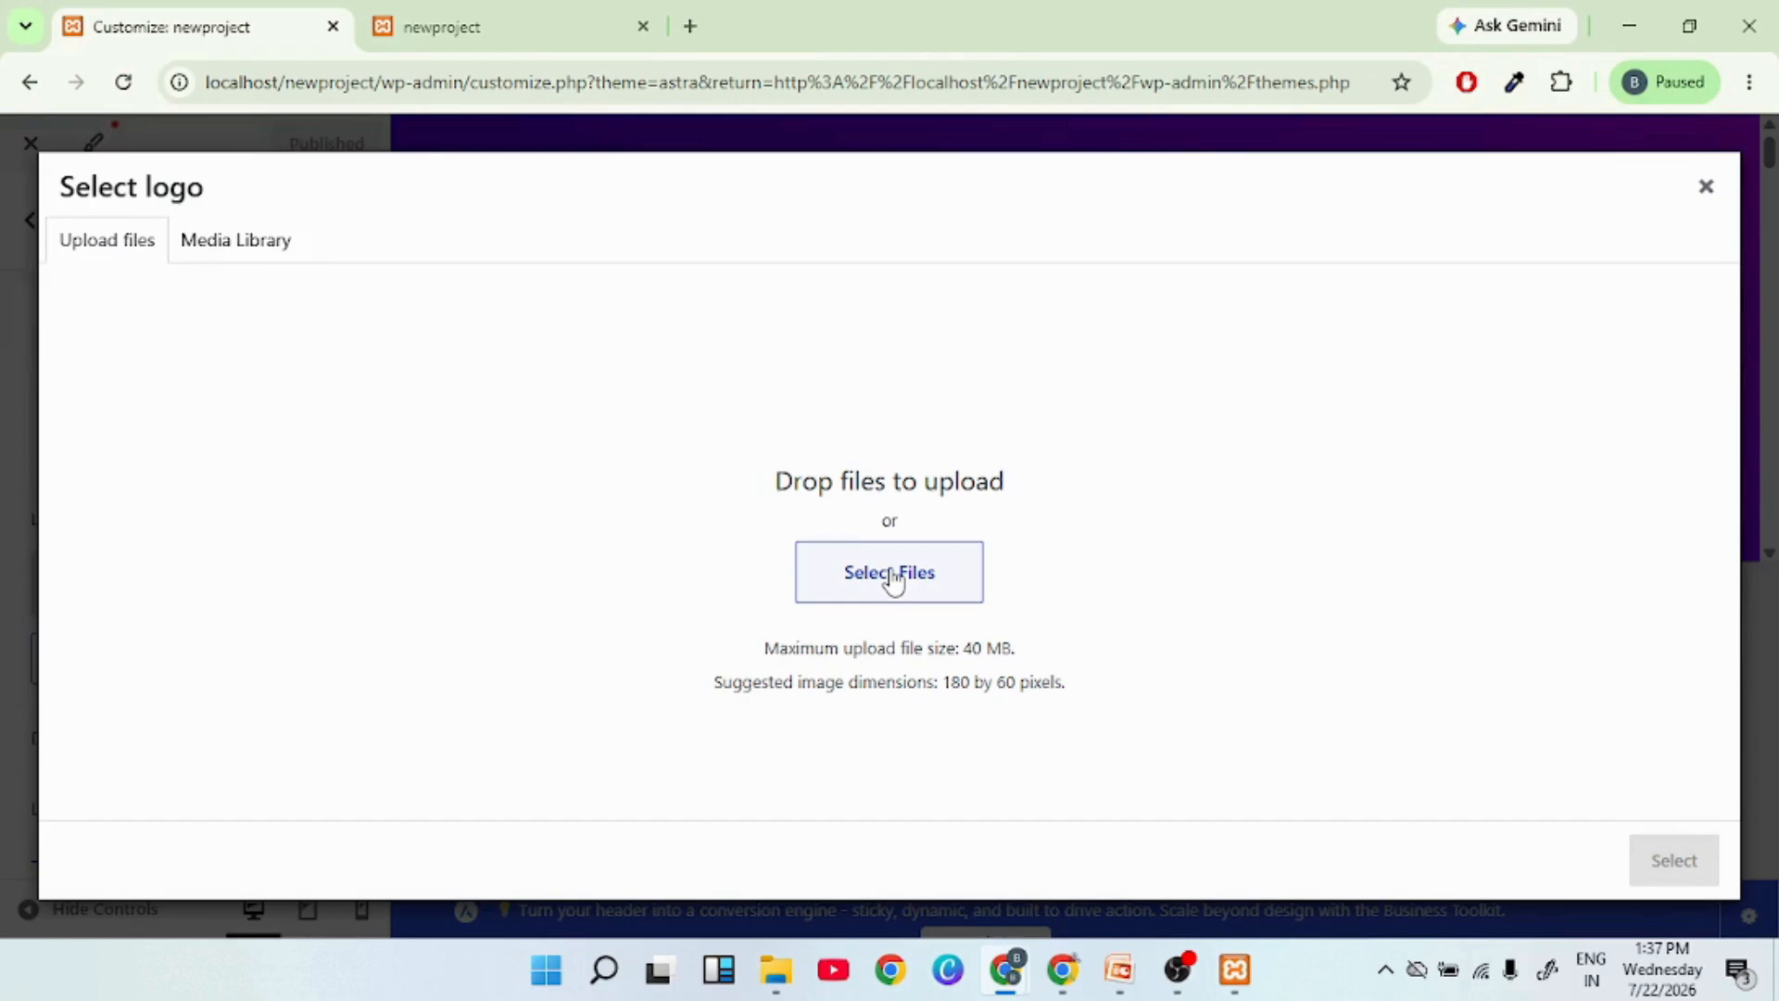
# Upload the GEC Sheohar image from the GEC Sheohar folder and select it as the logo
pyautogui.click(880, 580)
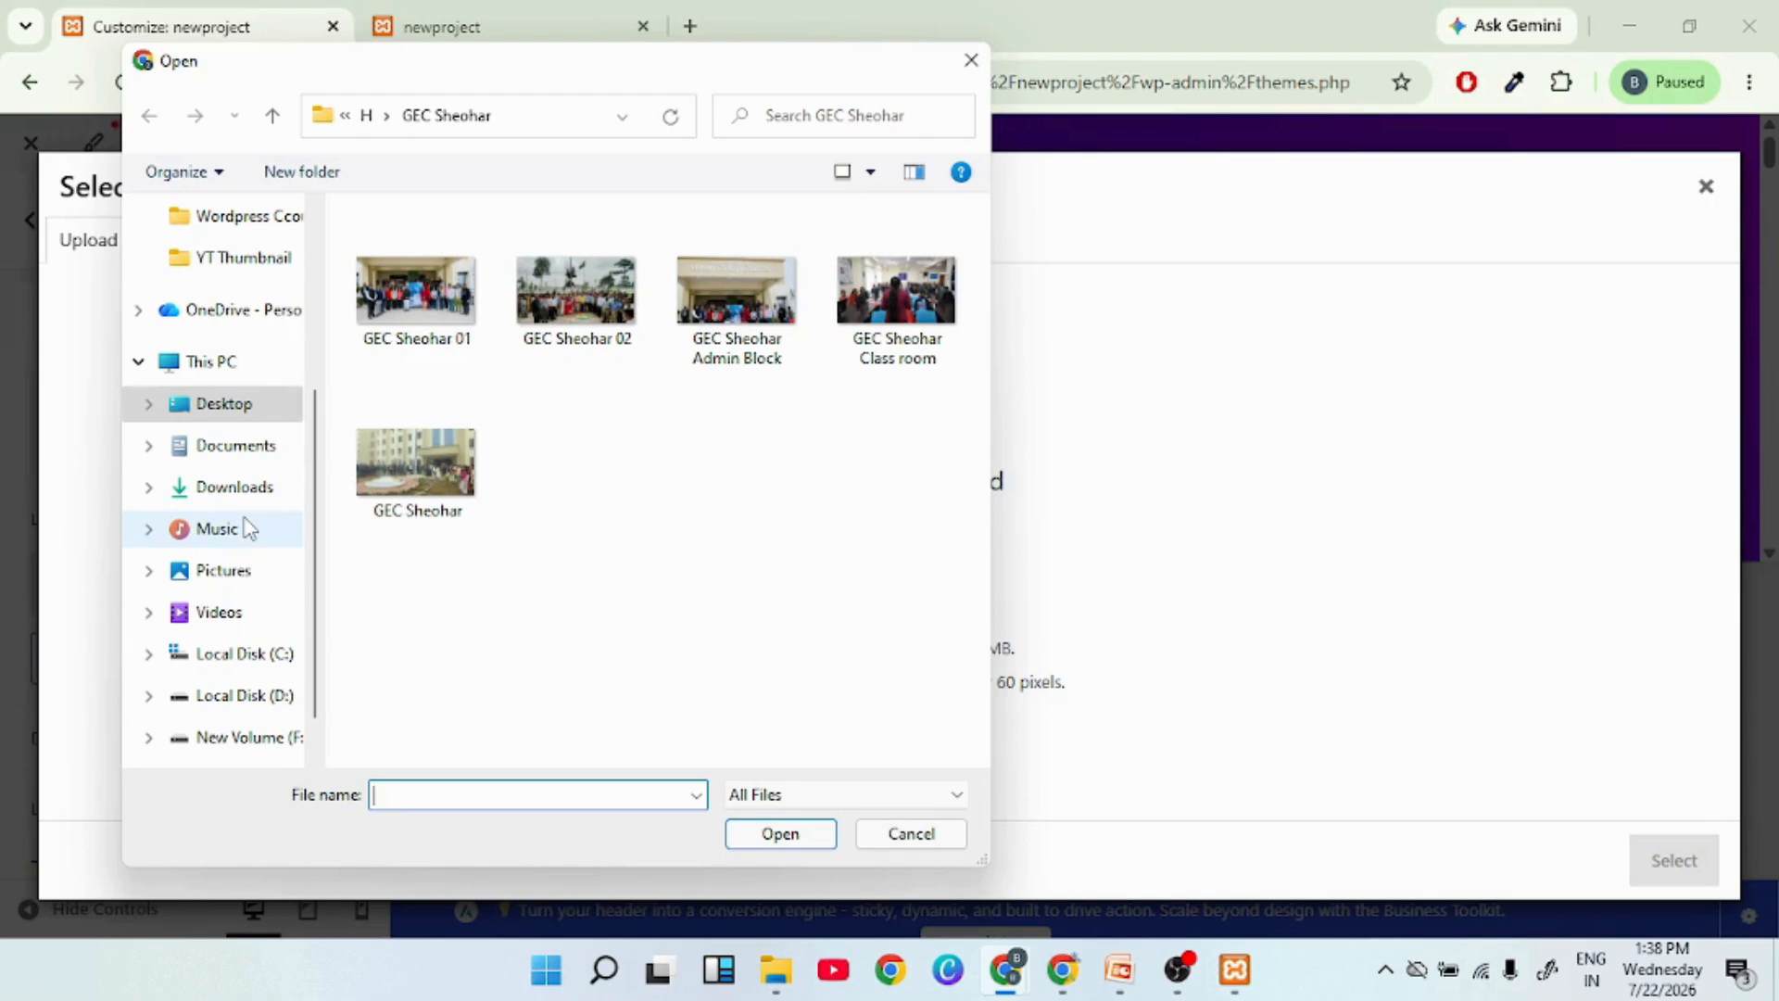
pyautogui.scroll(1, 248, 528)
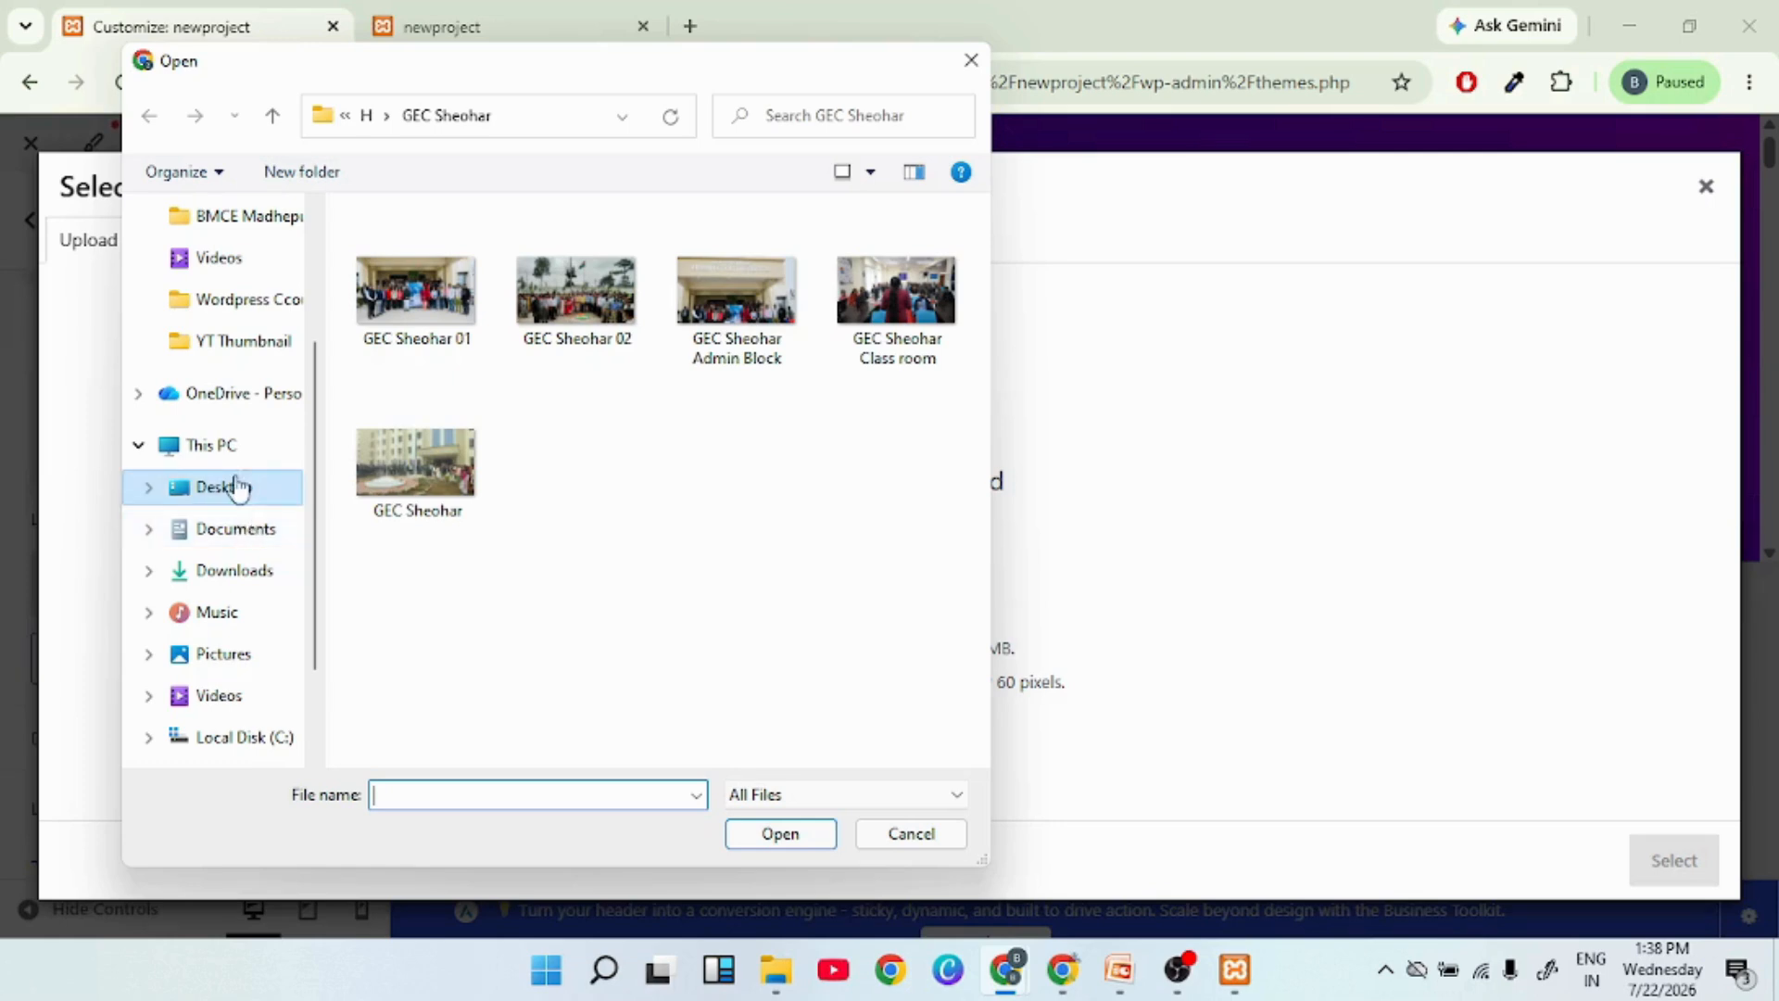
pyautogui.click(450, 456)
pyautogui.click(781, 835)
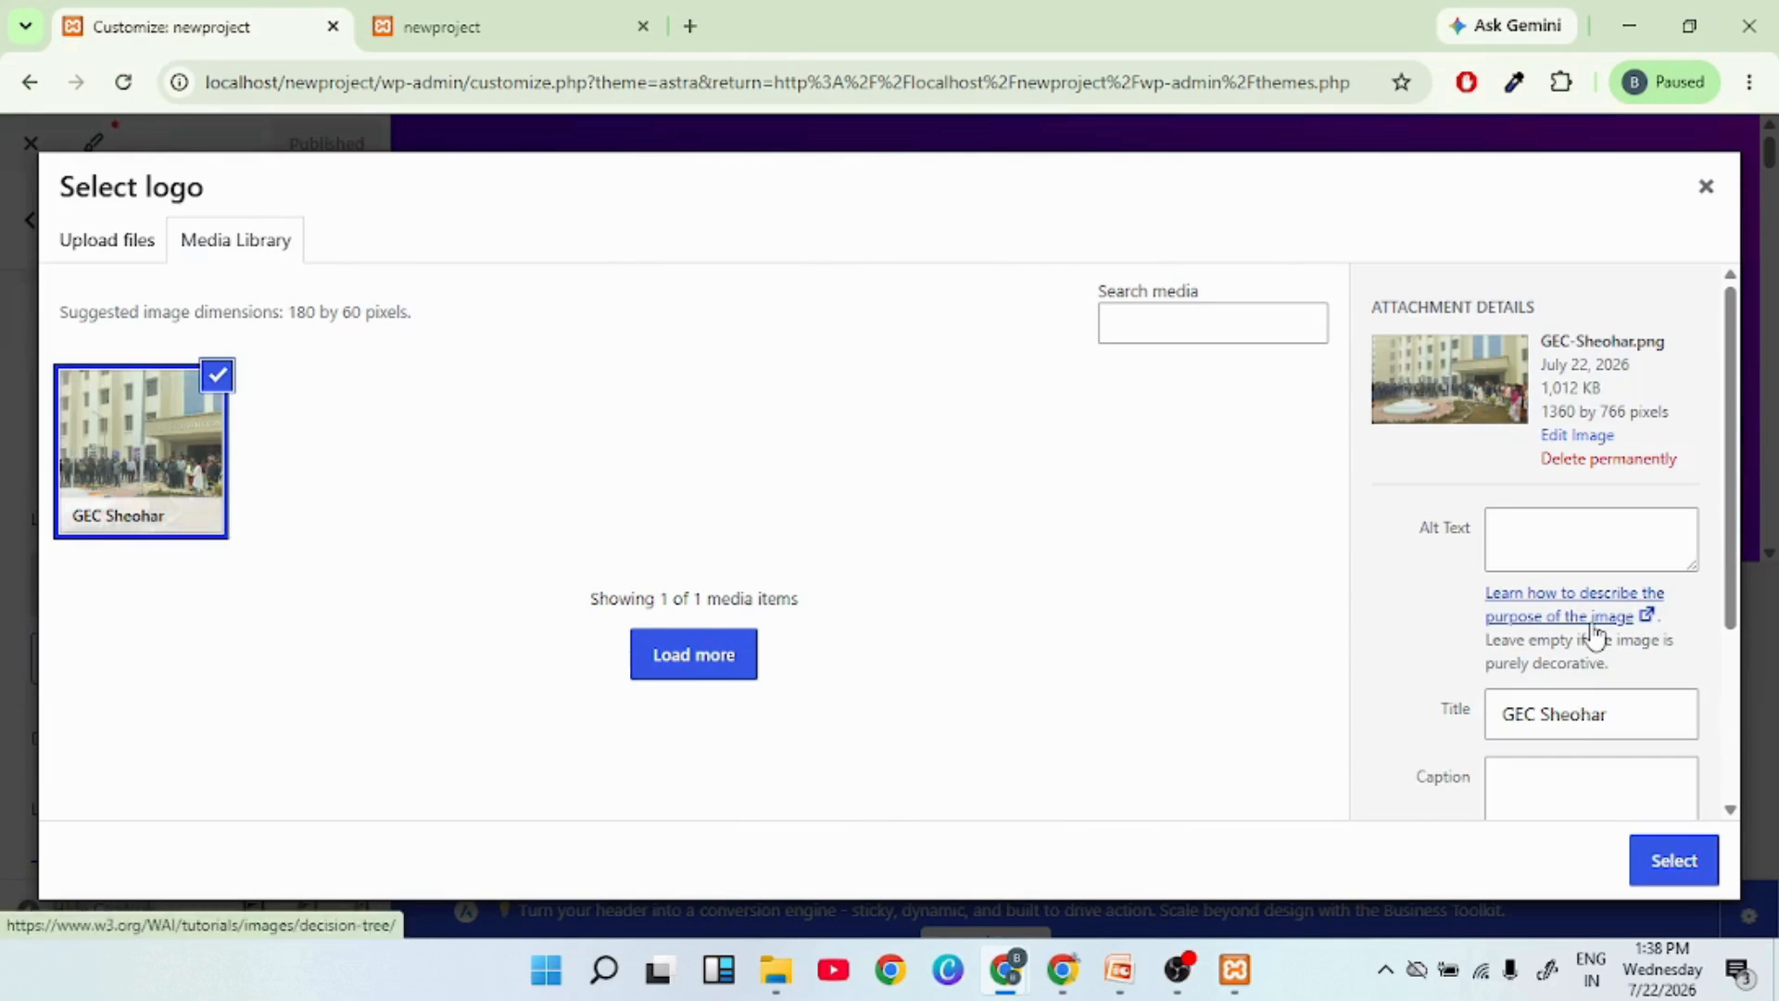
pyautogui.scroll(-3, 1644, 608)
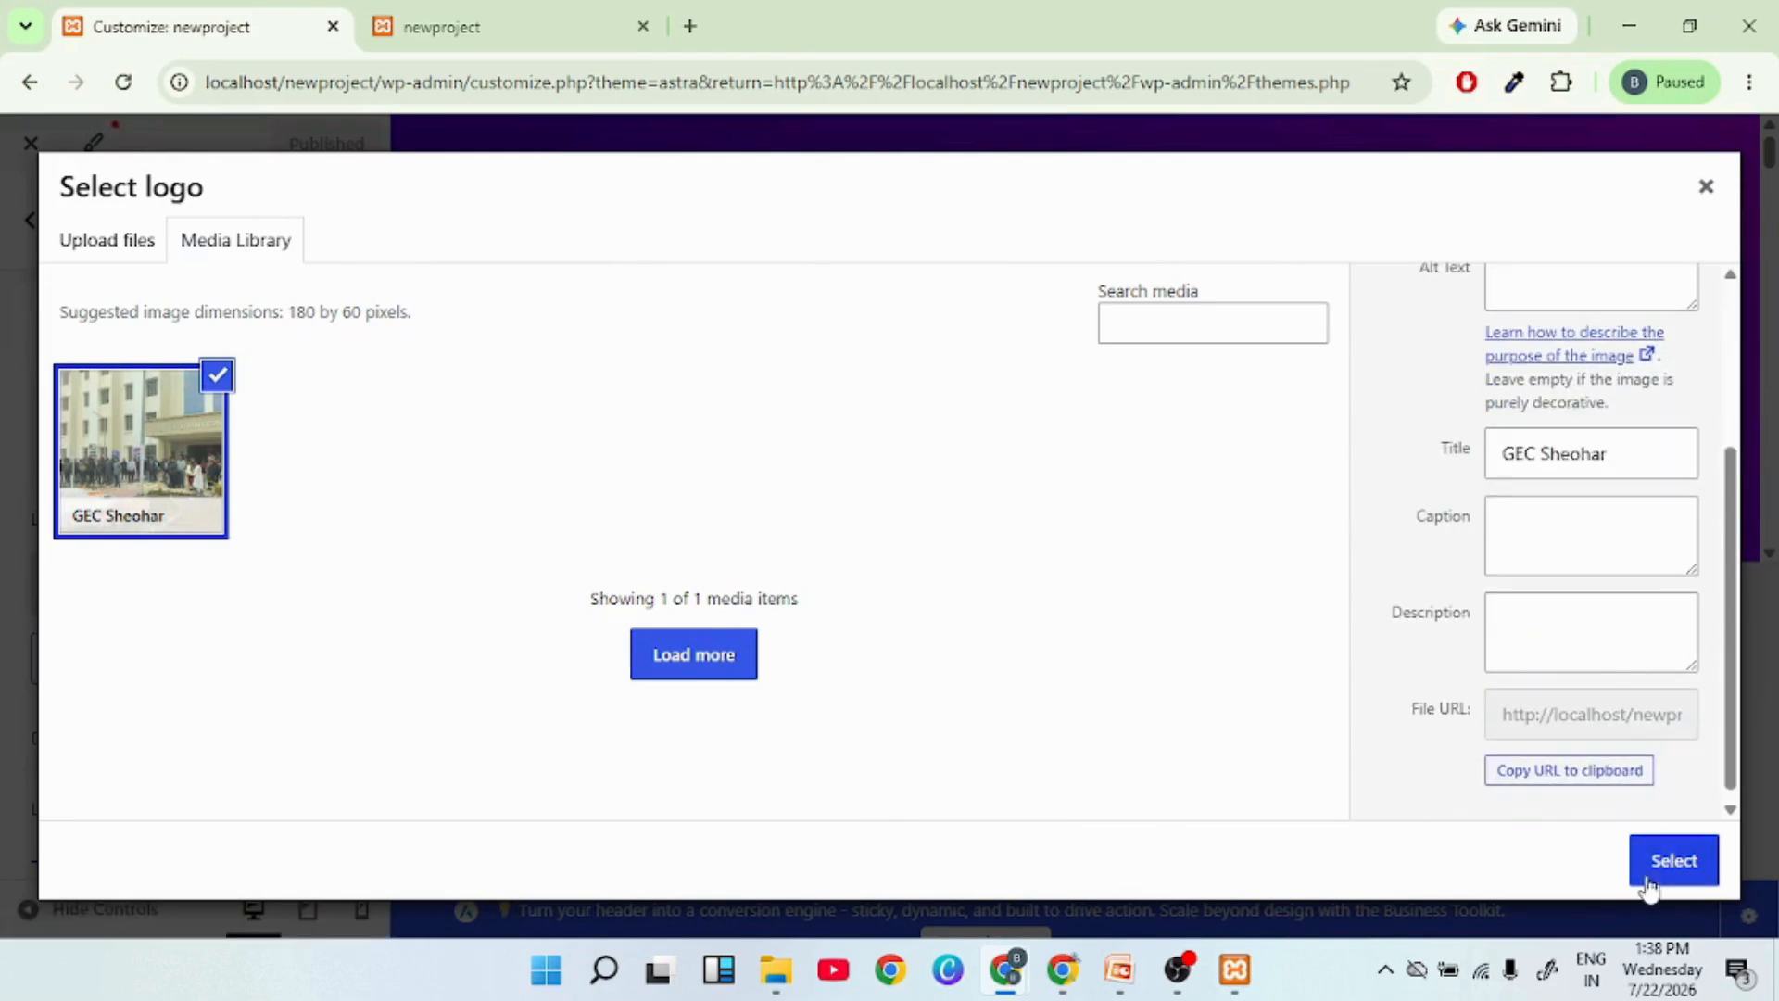
pyautogui.click(1664, 871)
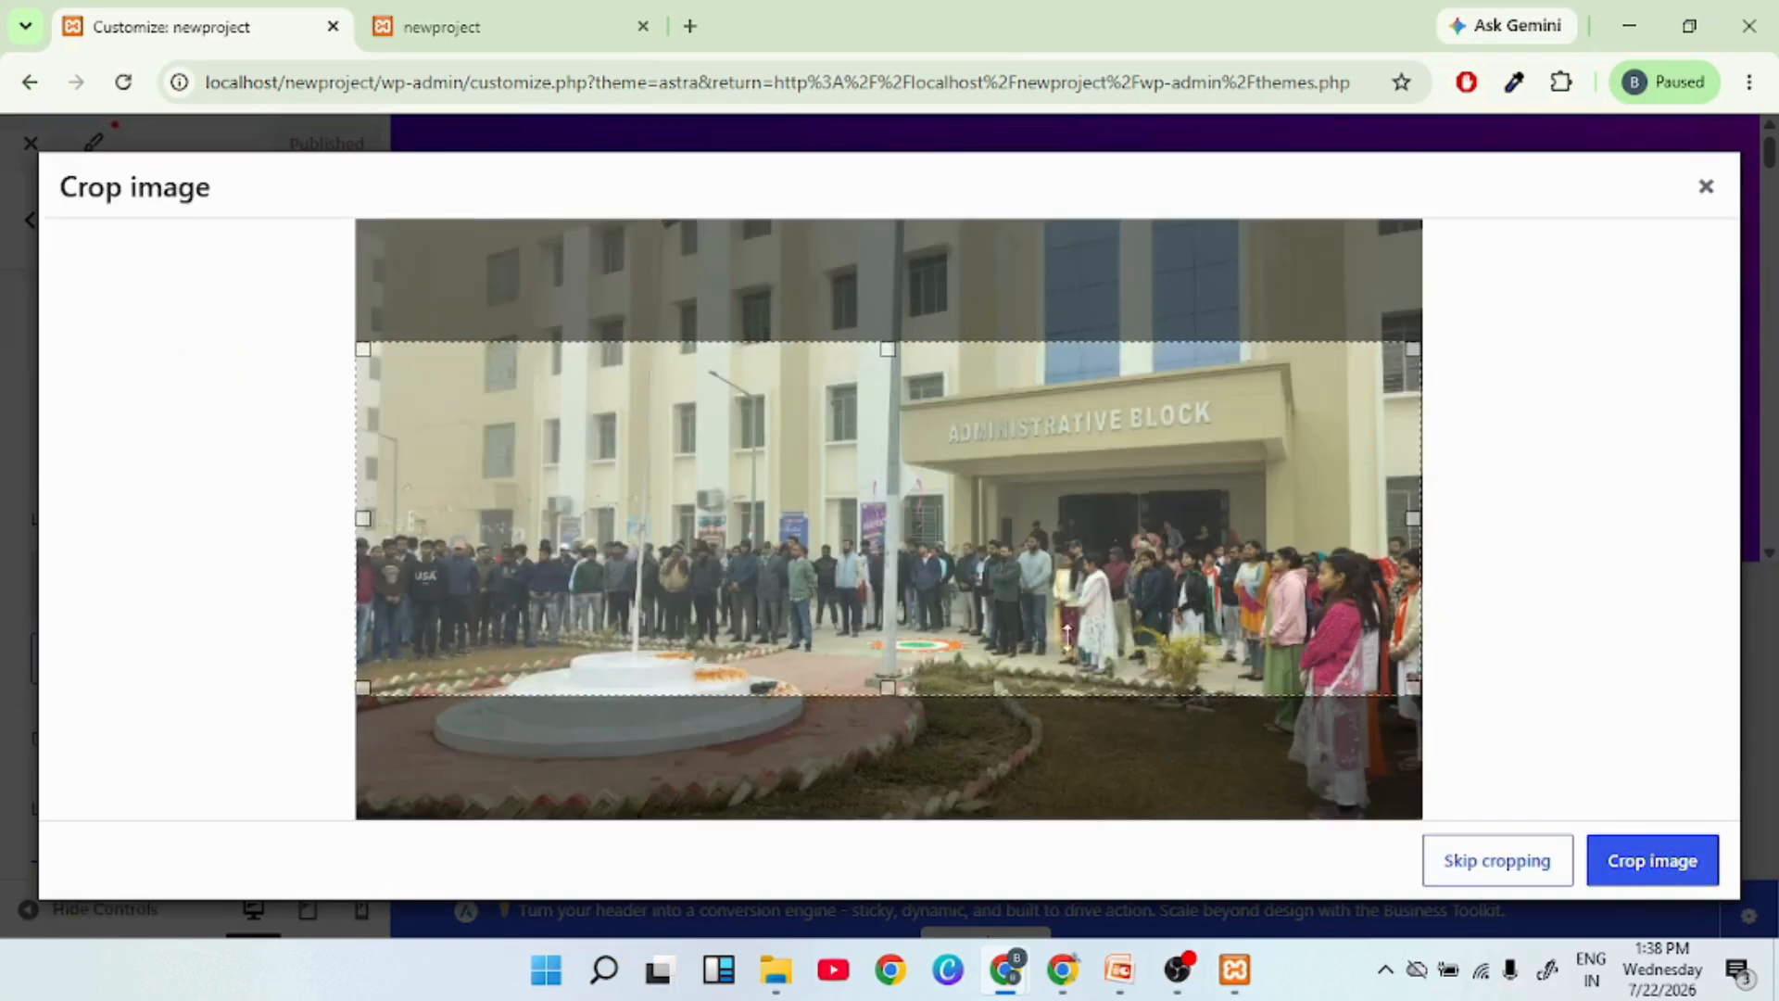
# Try cropping the logo to the upper part of the photo, and apply the image with cropping skipped
pyautogui.moveTo(985, 538); pyautogui.dragTo(993, 316)
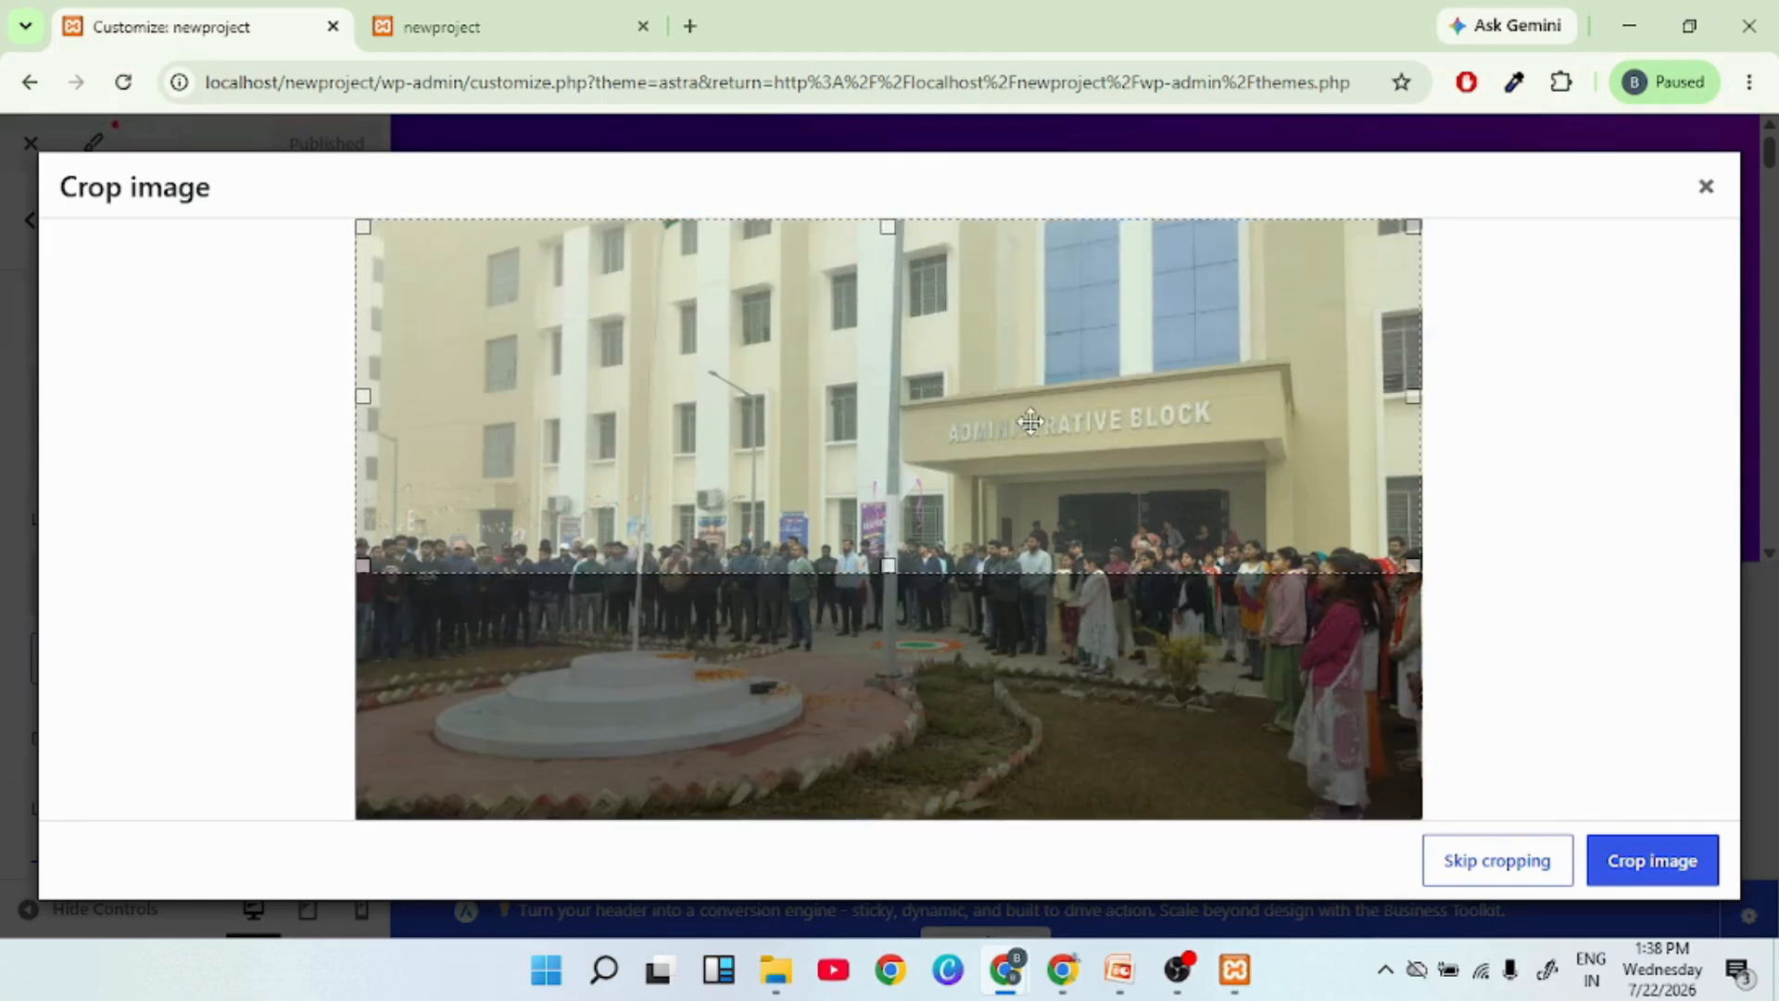
pyautogui.click(1647, 861)
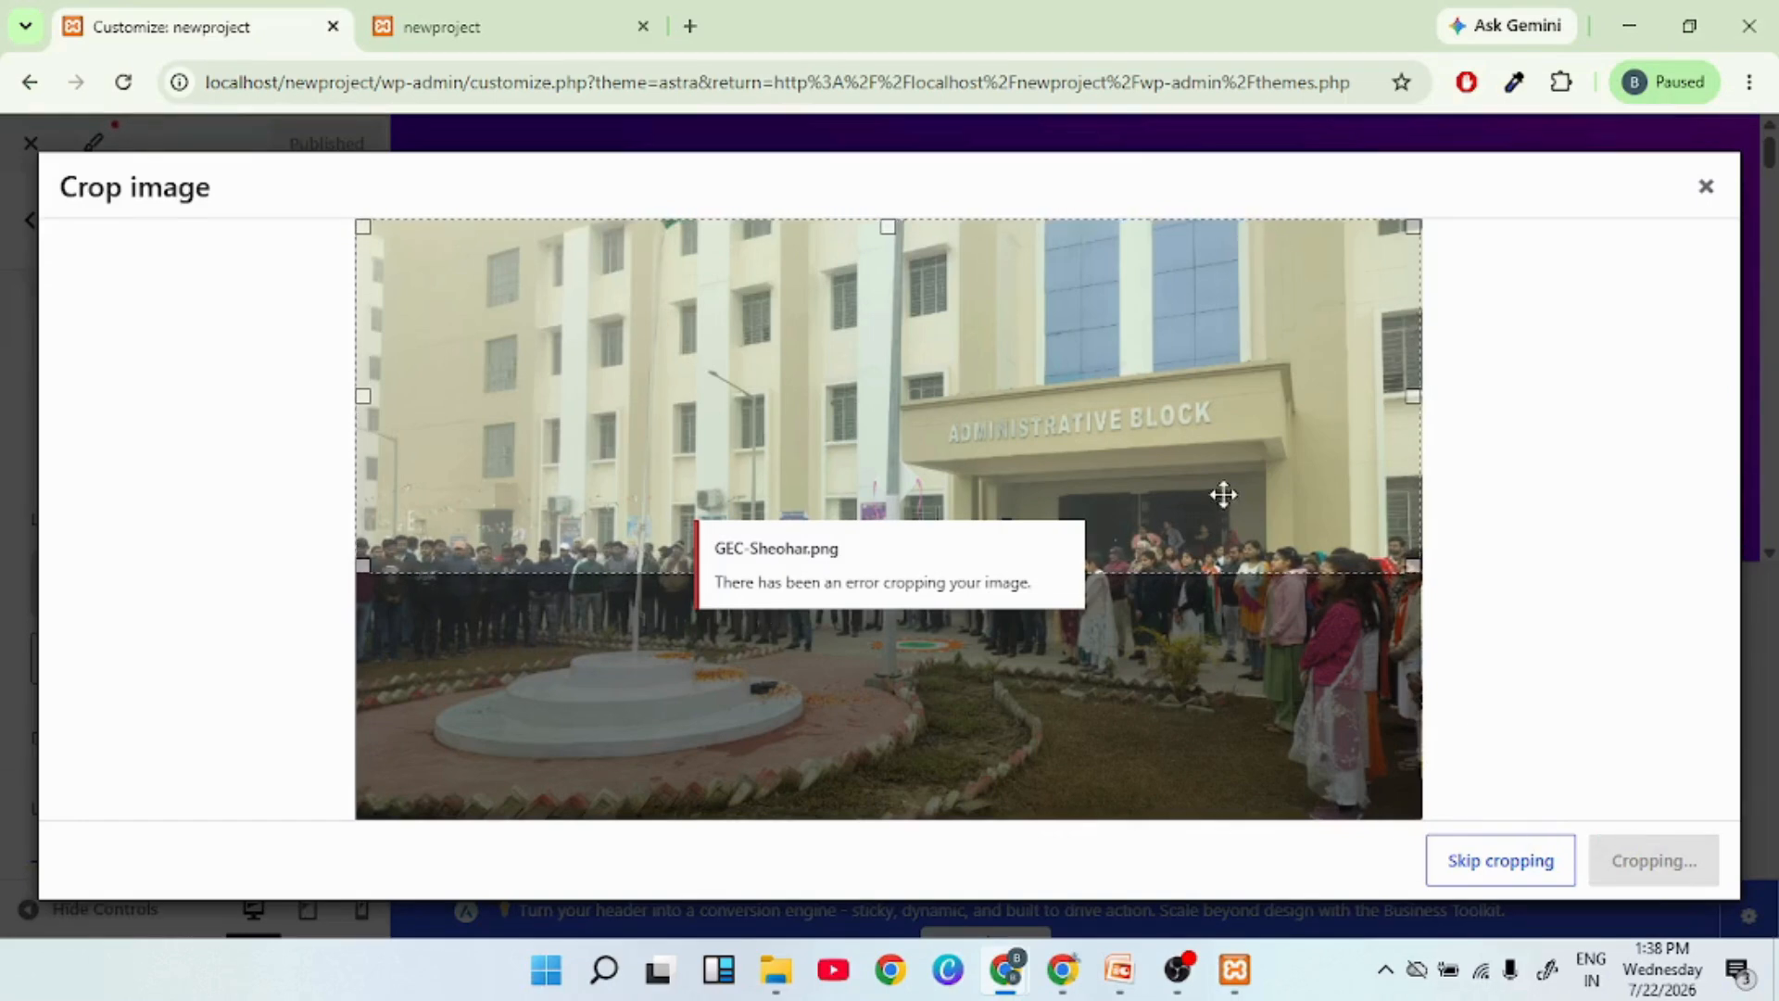
pyautogui.click(1496, 876)
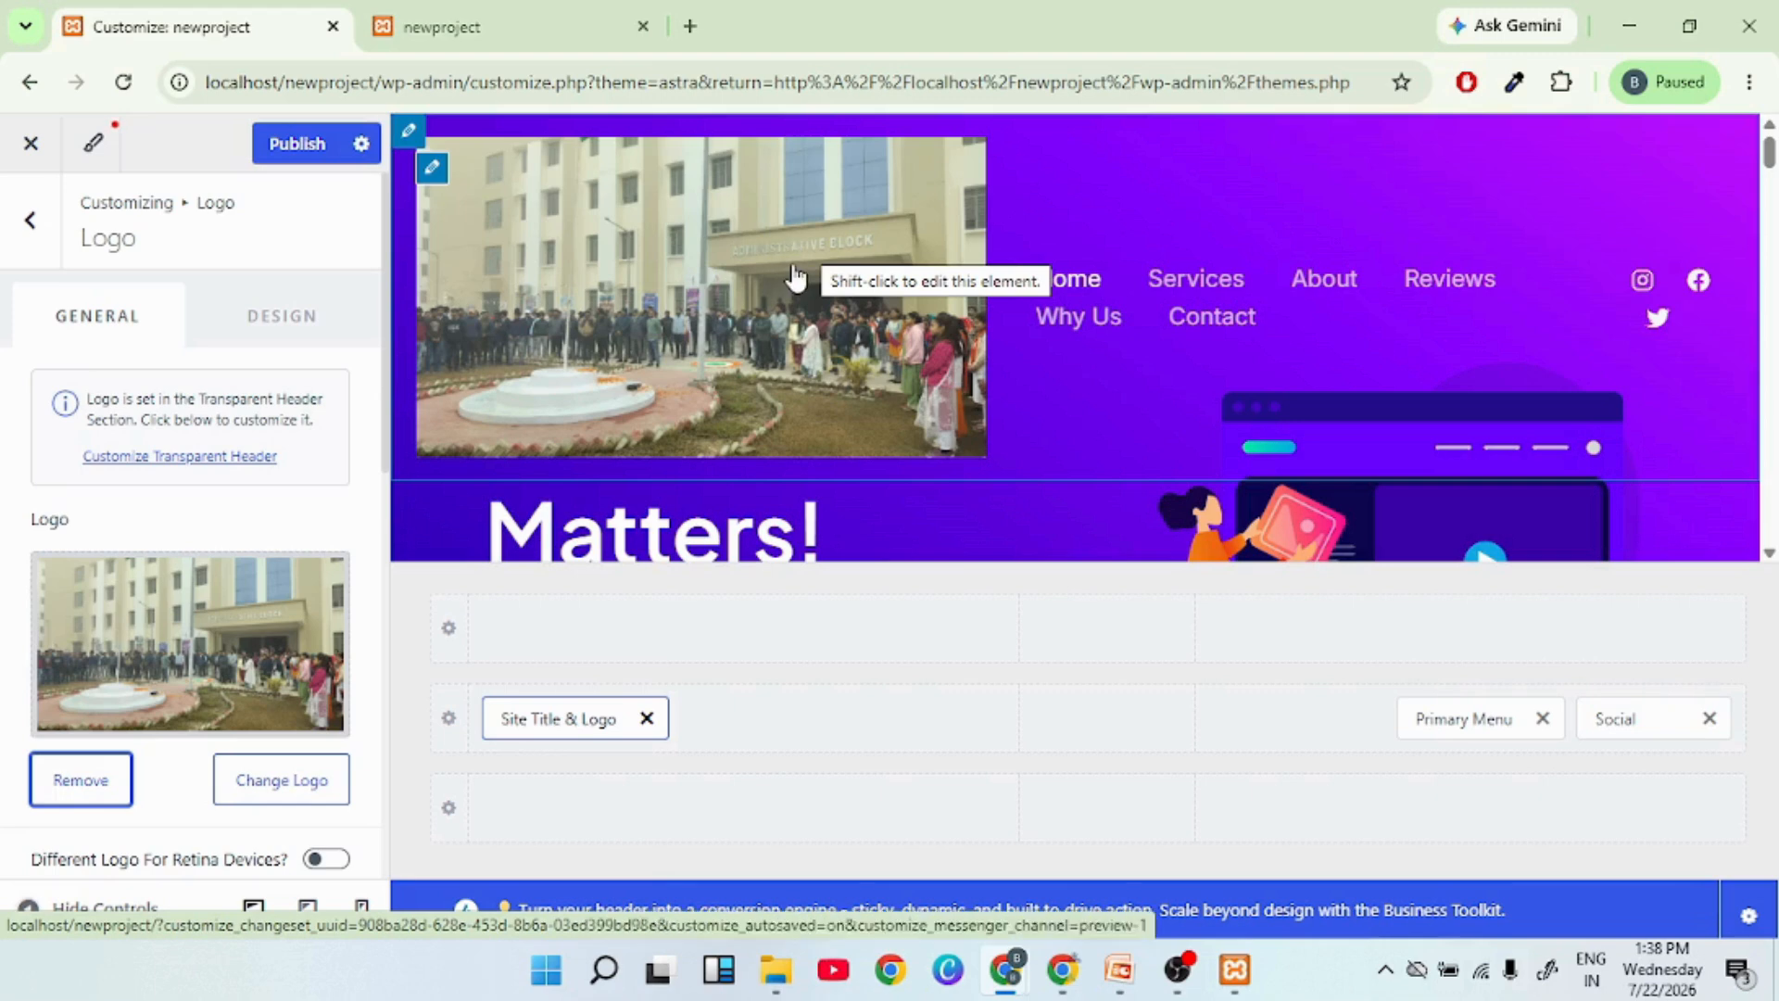
# Reduce the header logo's width to about 63 px
pyautogui.click(432, 169)
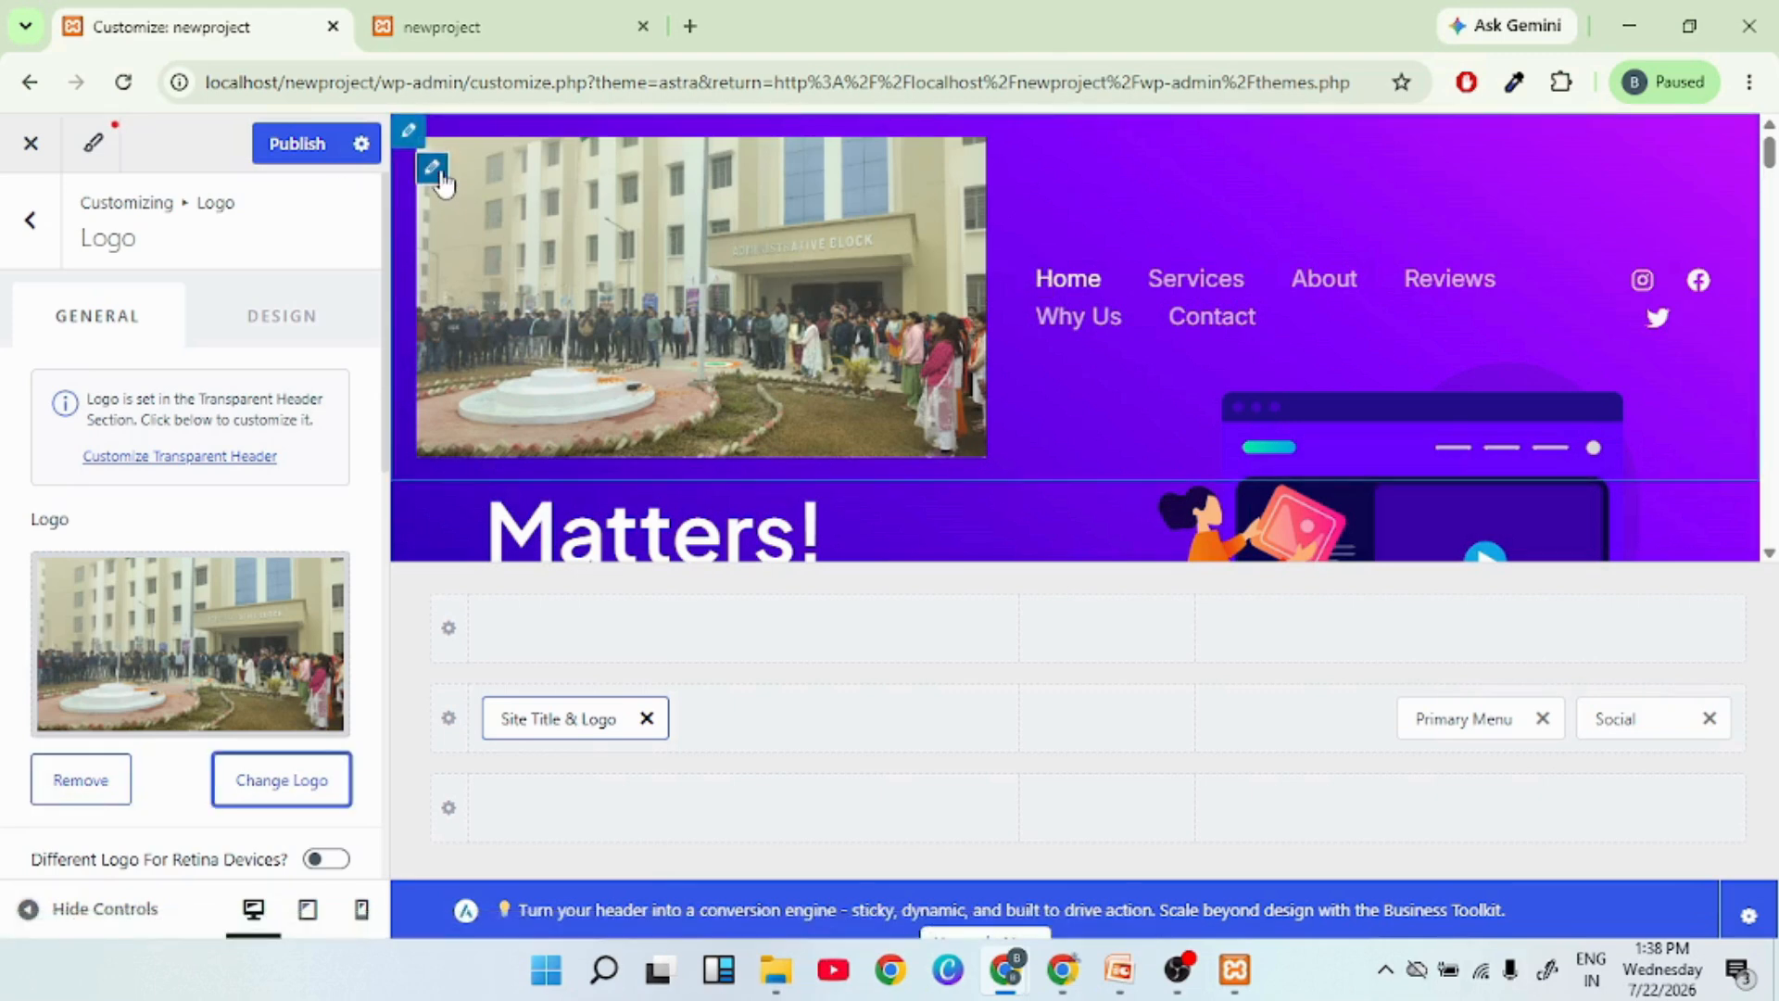
pyautogui.scroll(-3, 204, 723)
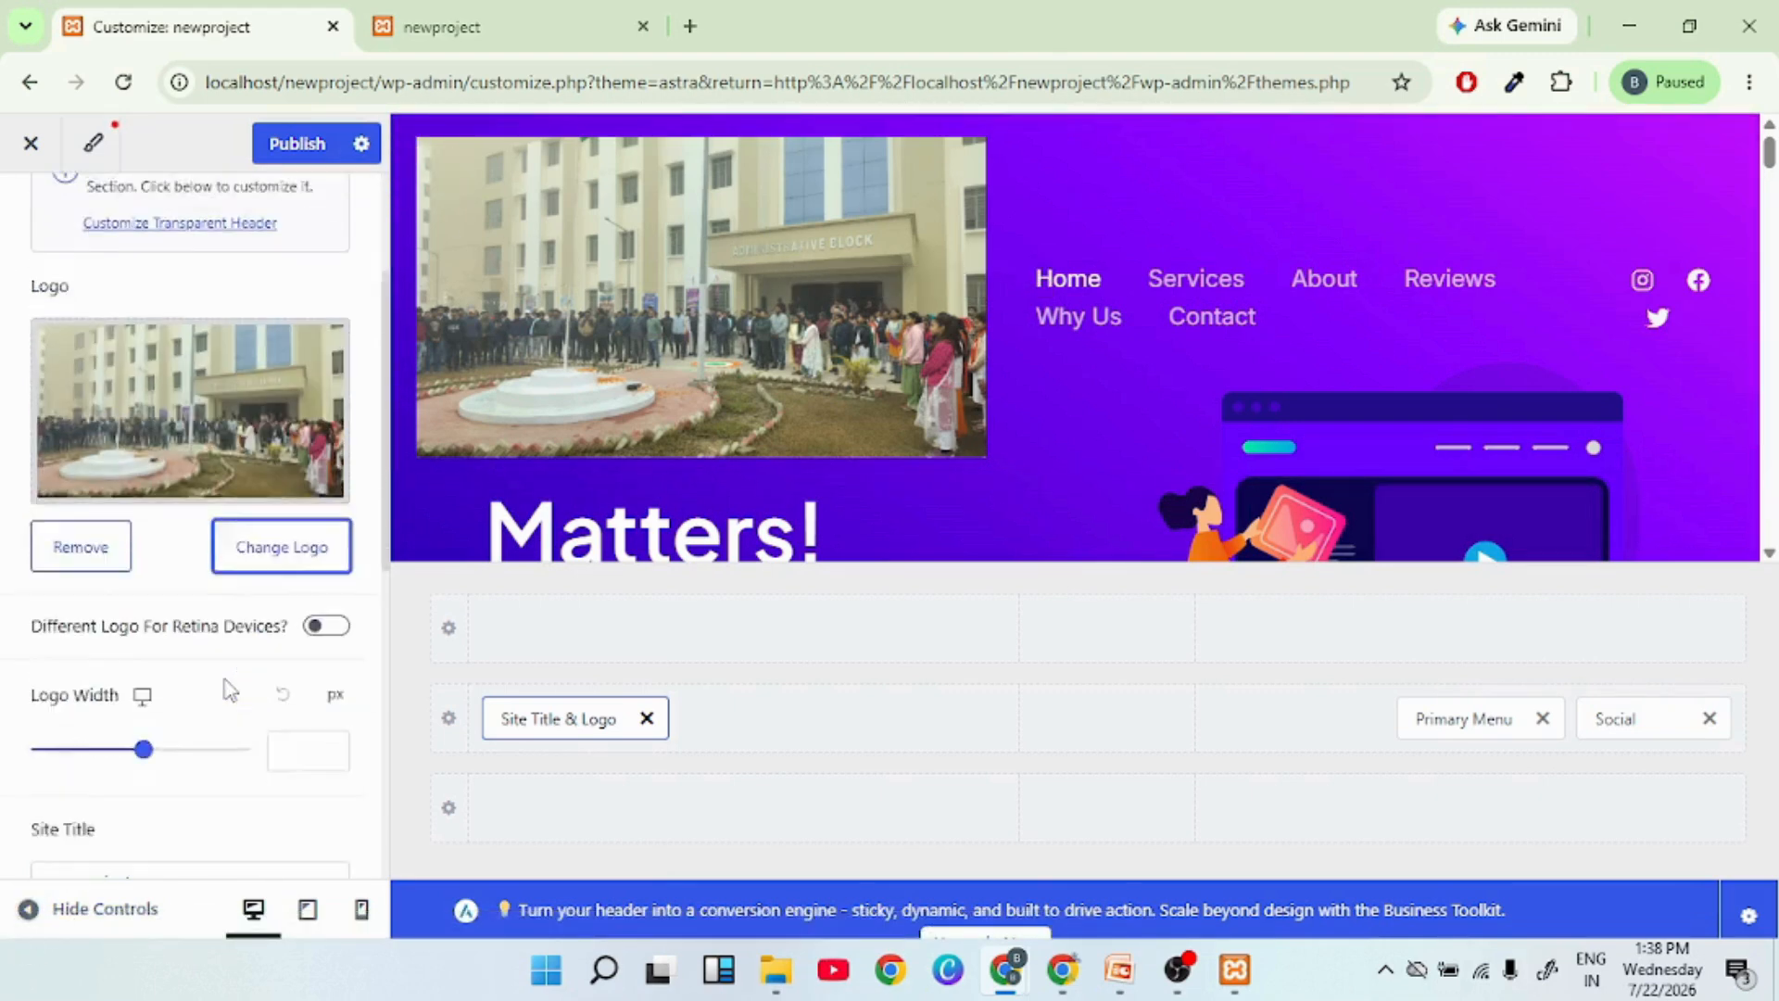
pyautogui.moveTo(144, 722); pyautogui.dragTo(96, 742)
pyautogui.moveTo(89, 737); pyautogui.dragTo(63, 740)
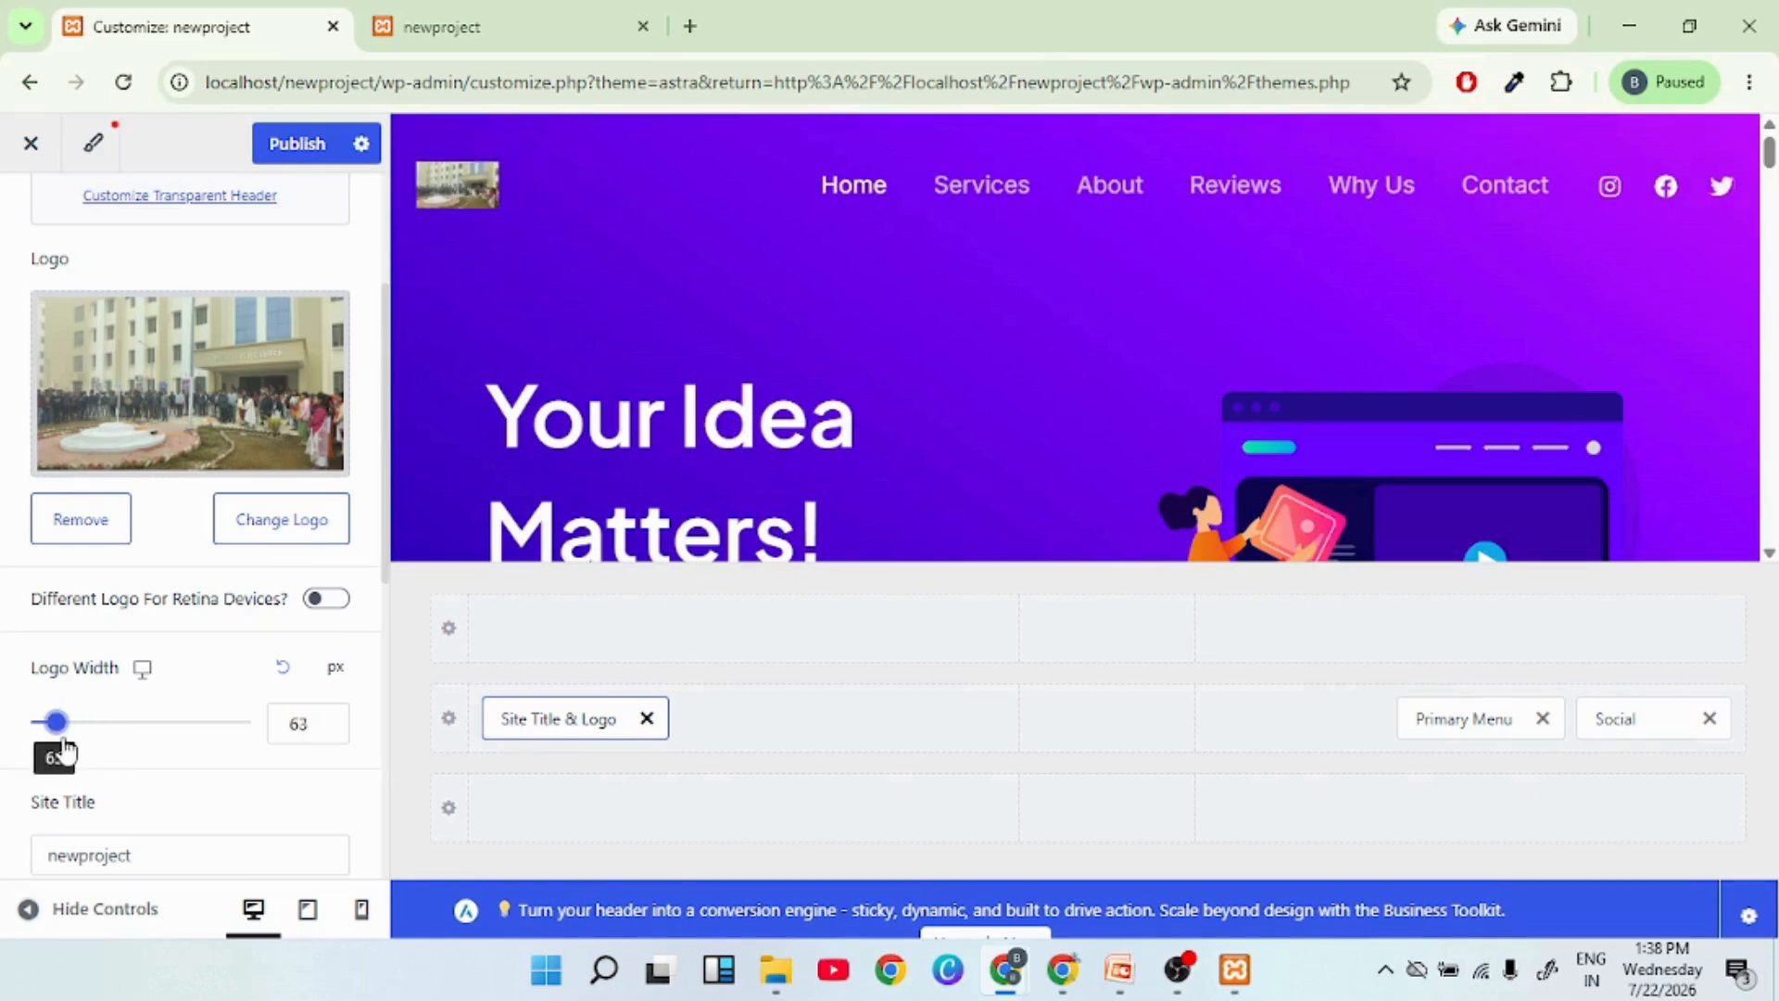
# Change the site title from the Site Title & Logo settings to "digital marketing"
pyautogui.scroll(-4, 226, 778)
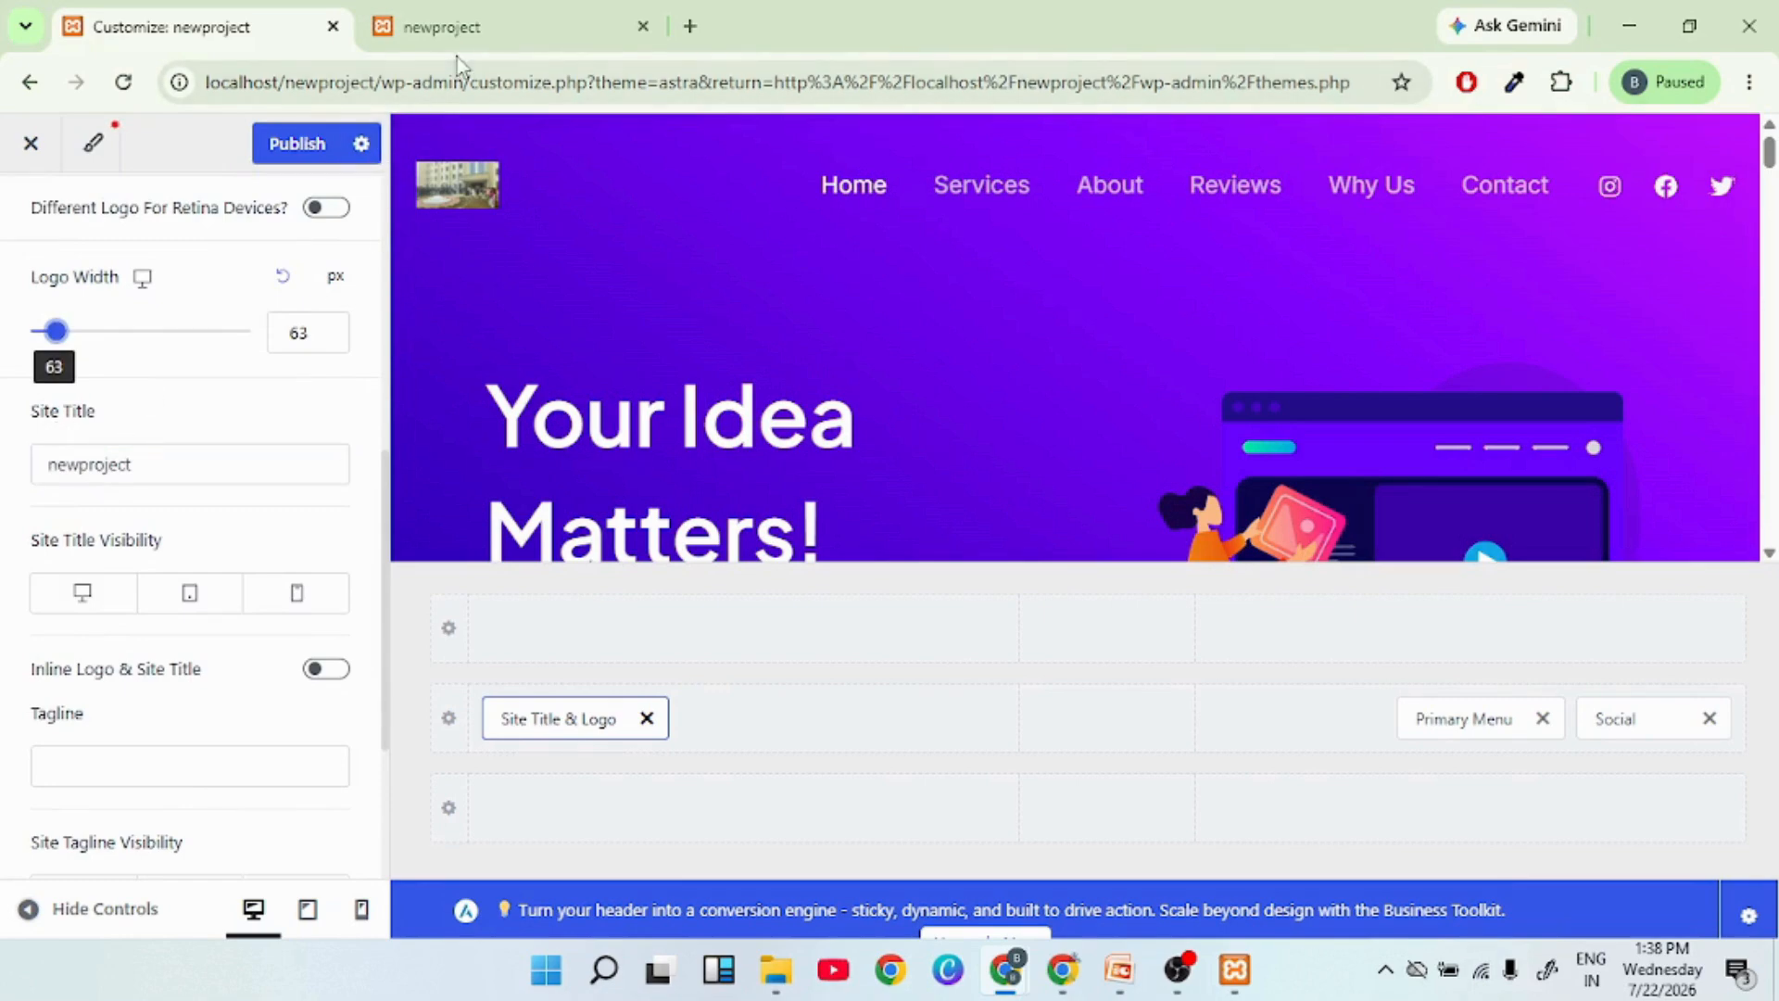
pyautogui.click(142, 468)
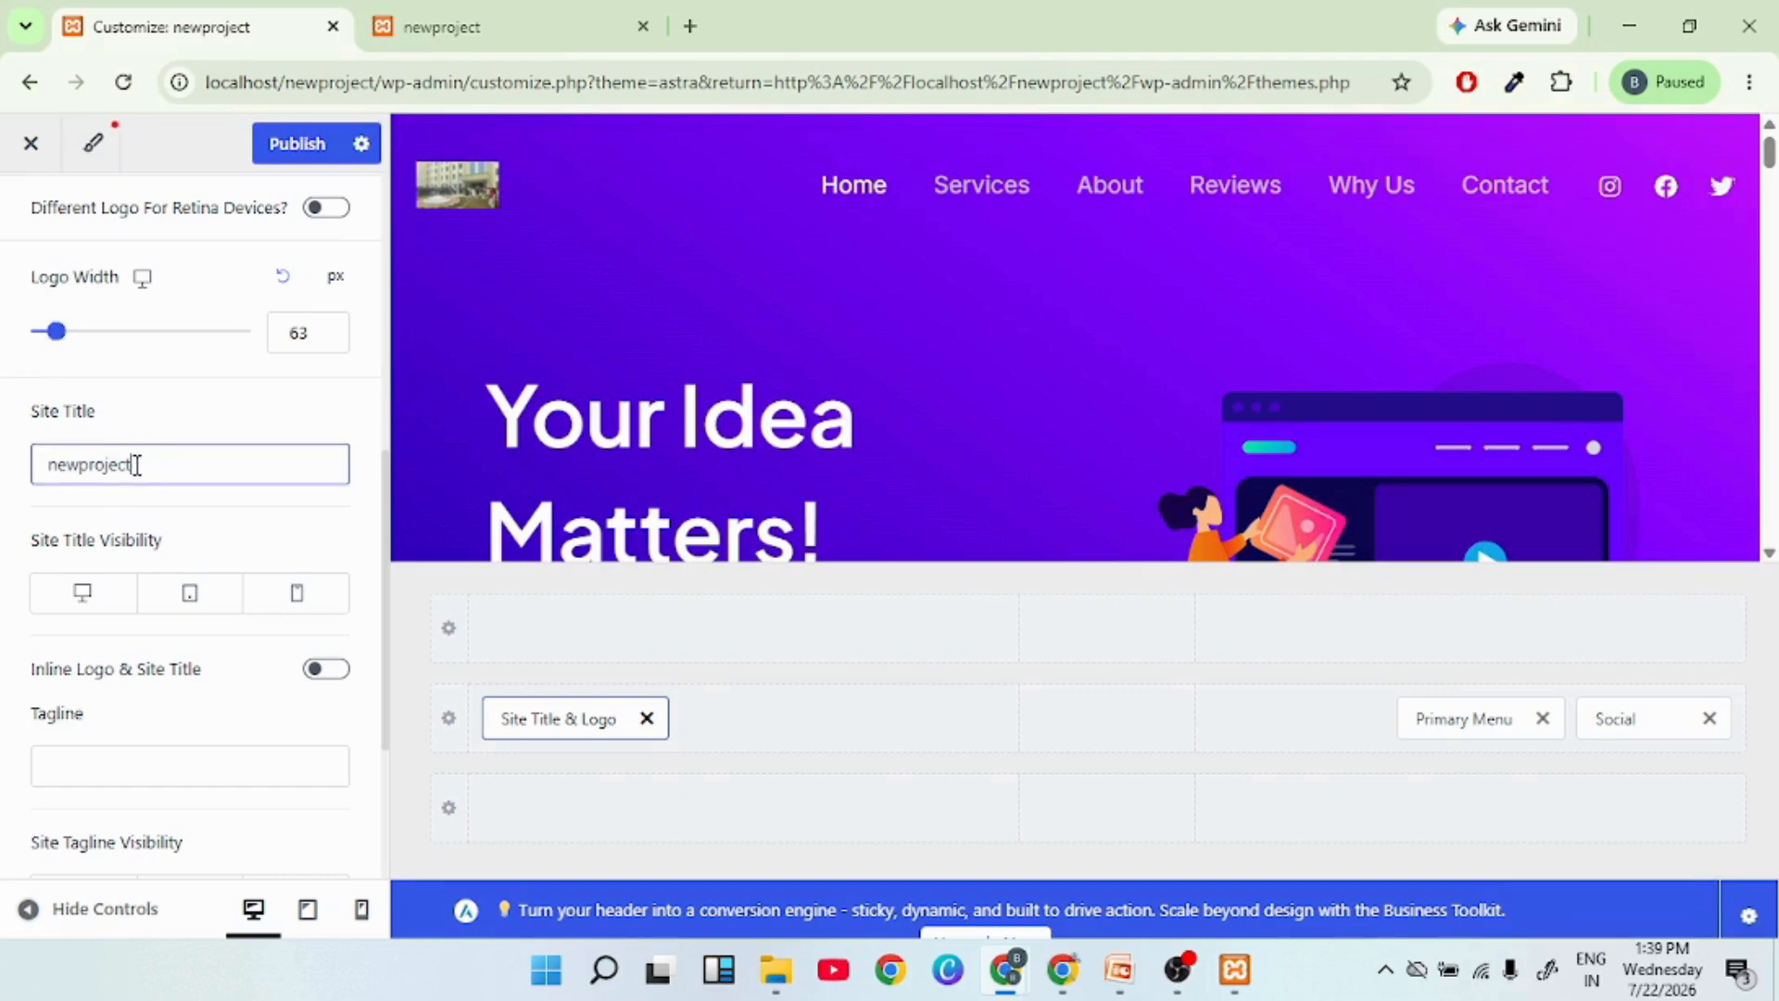
pyautogui.moveTo(136, 466); pyautogui.dragTo(50, 472)
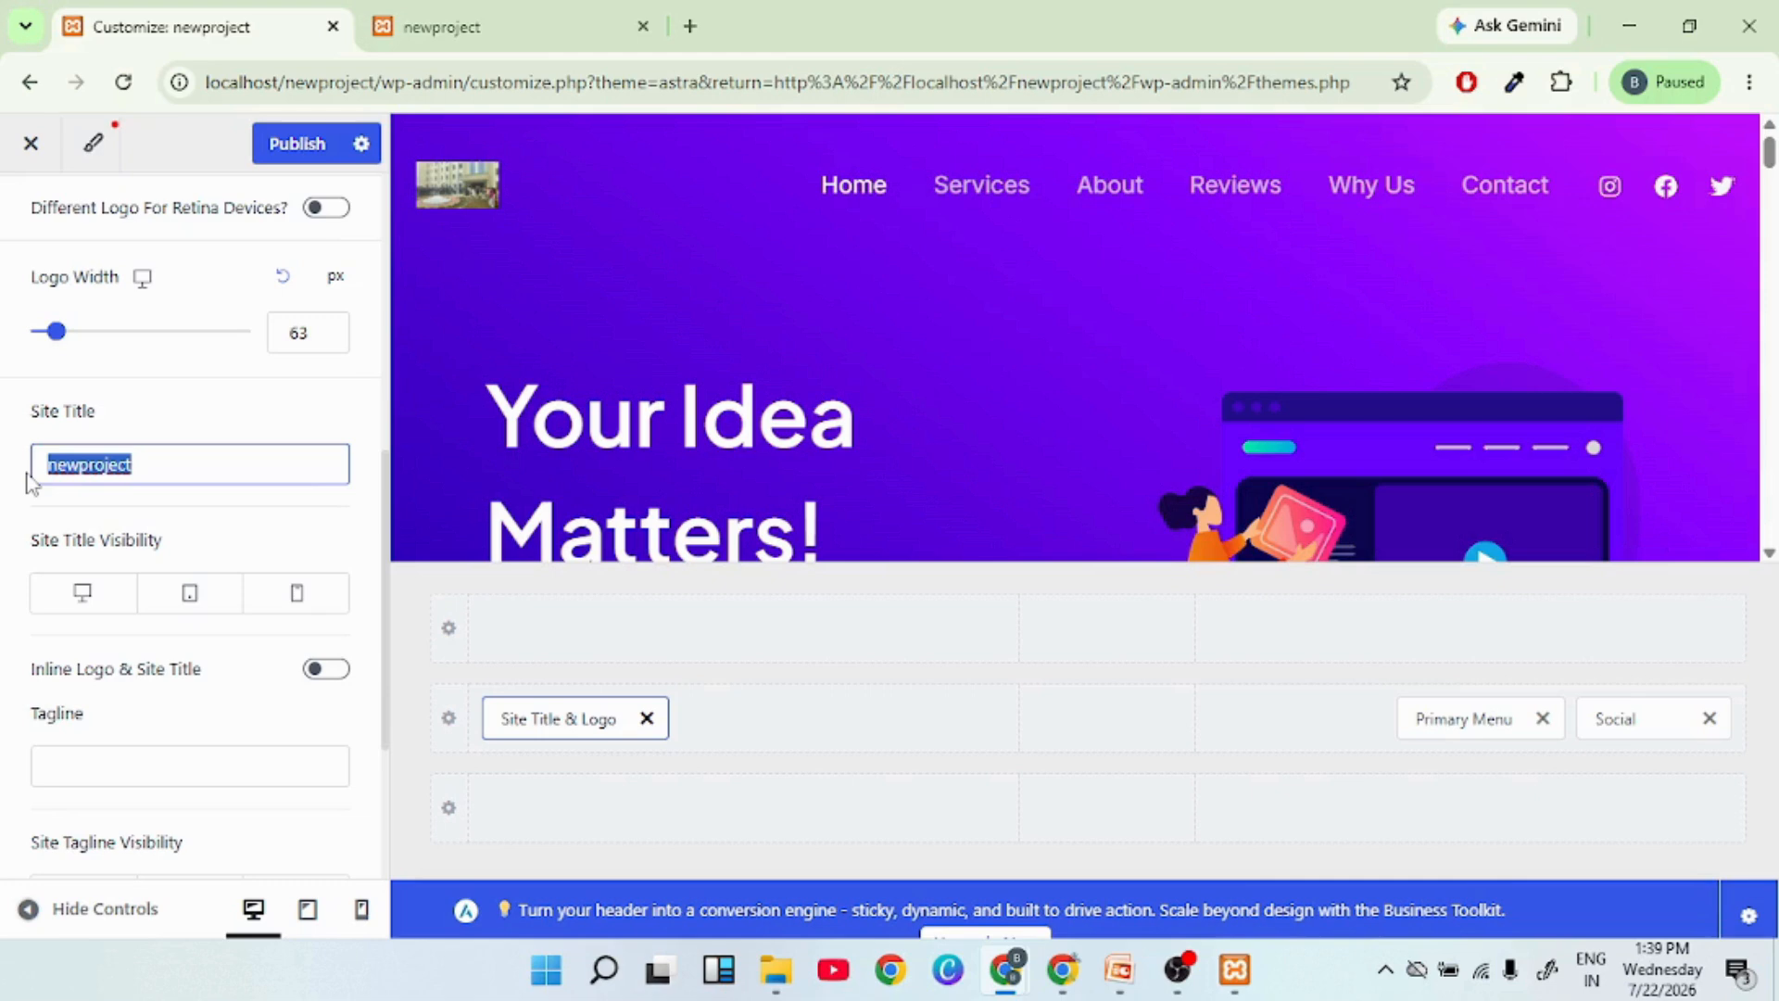
pyautogui.write('digita')
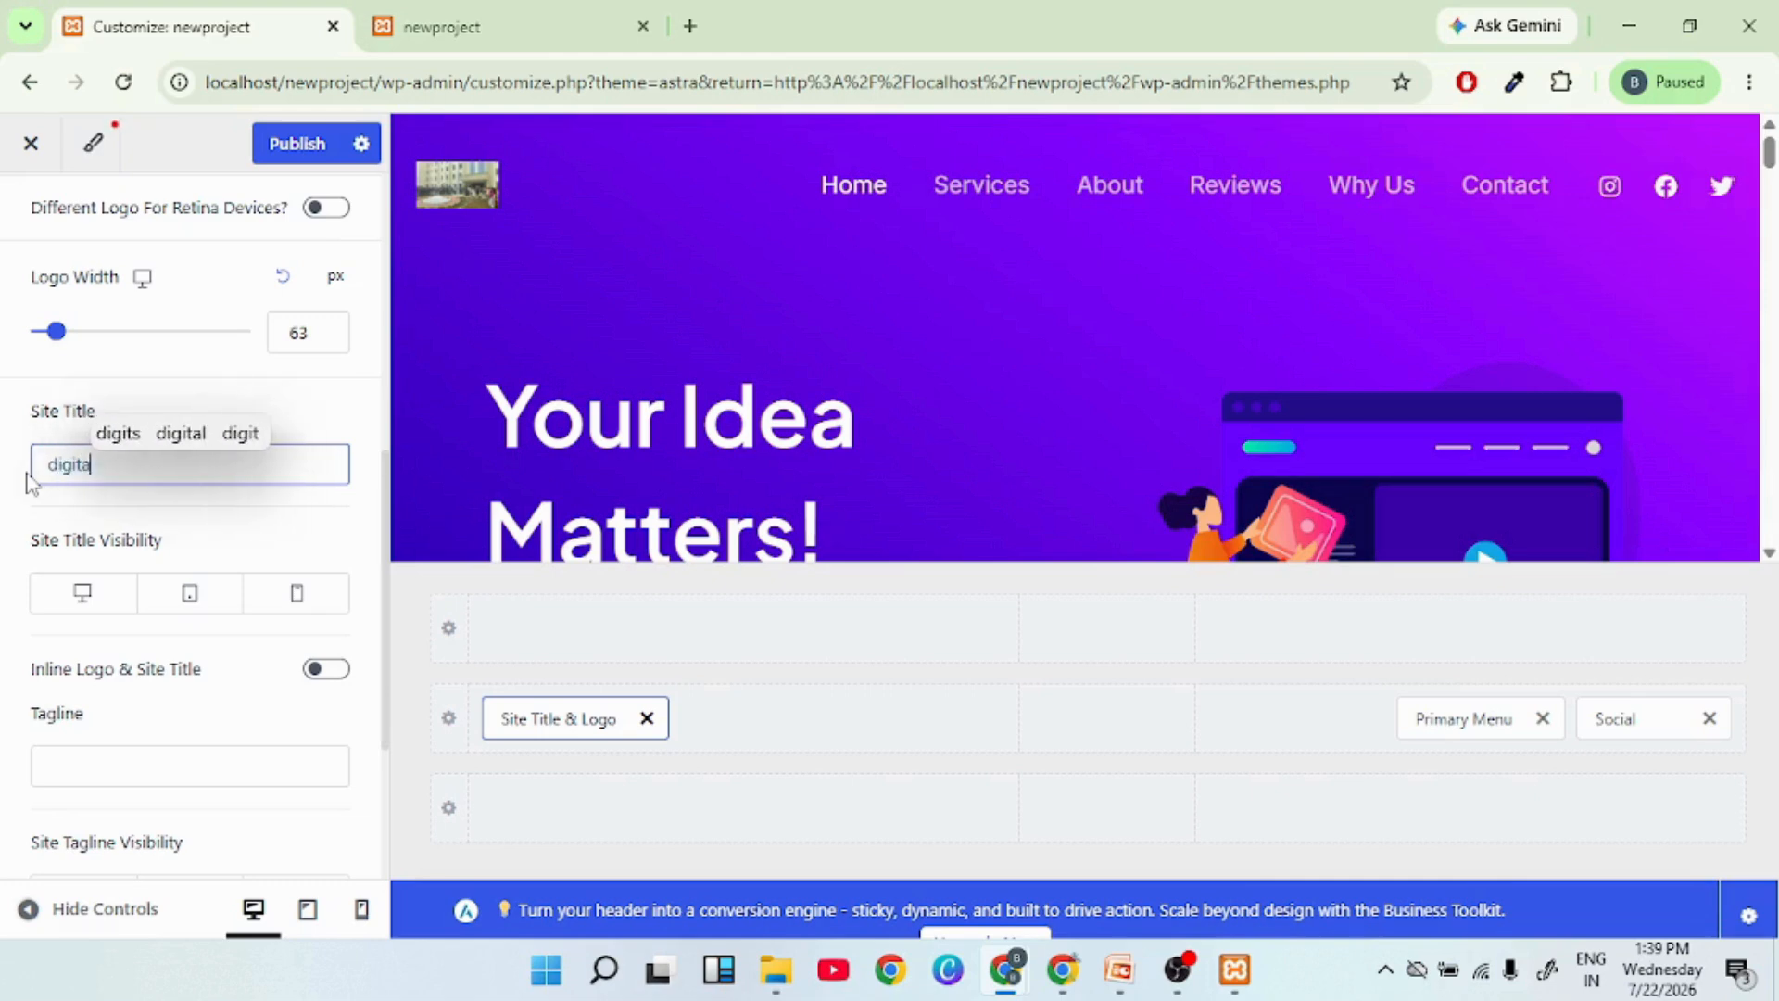
pyautogui.write('lmark')
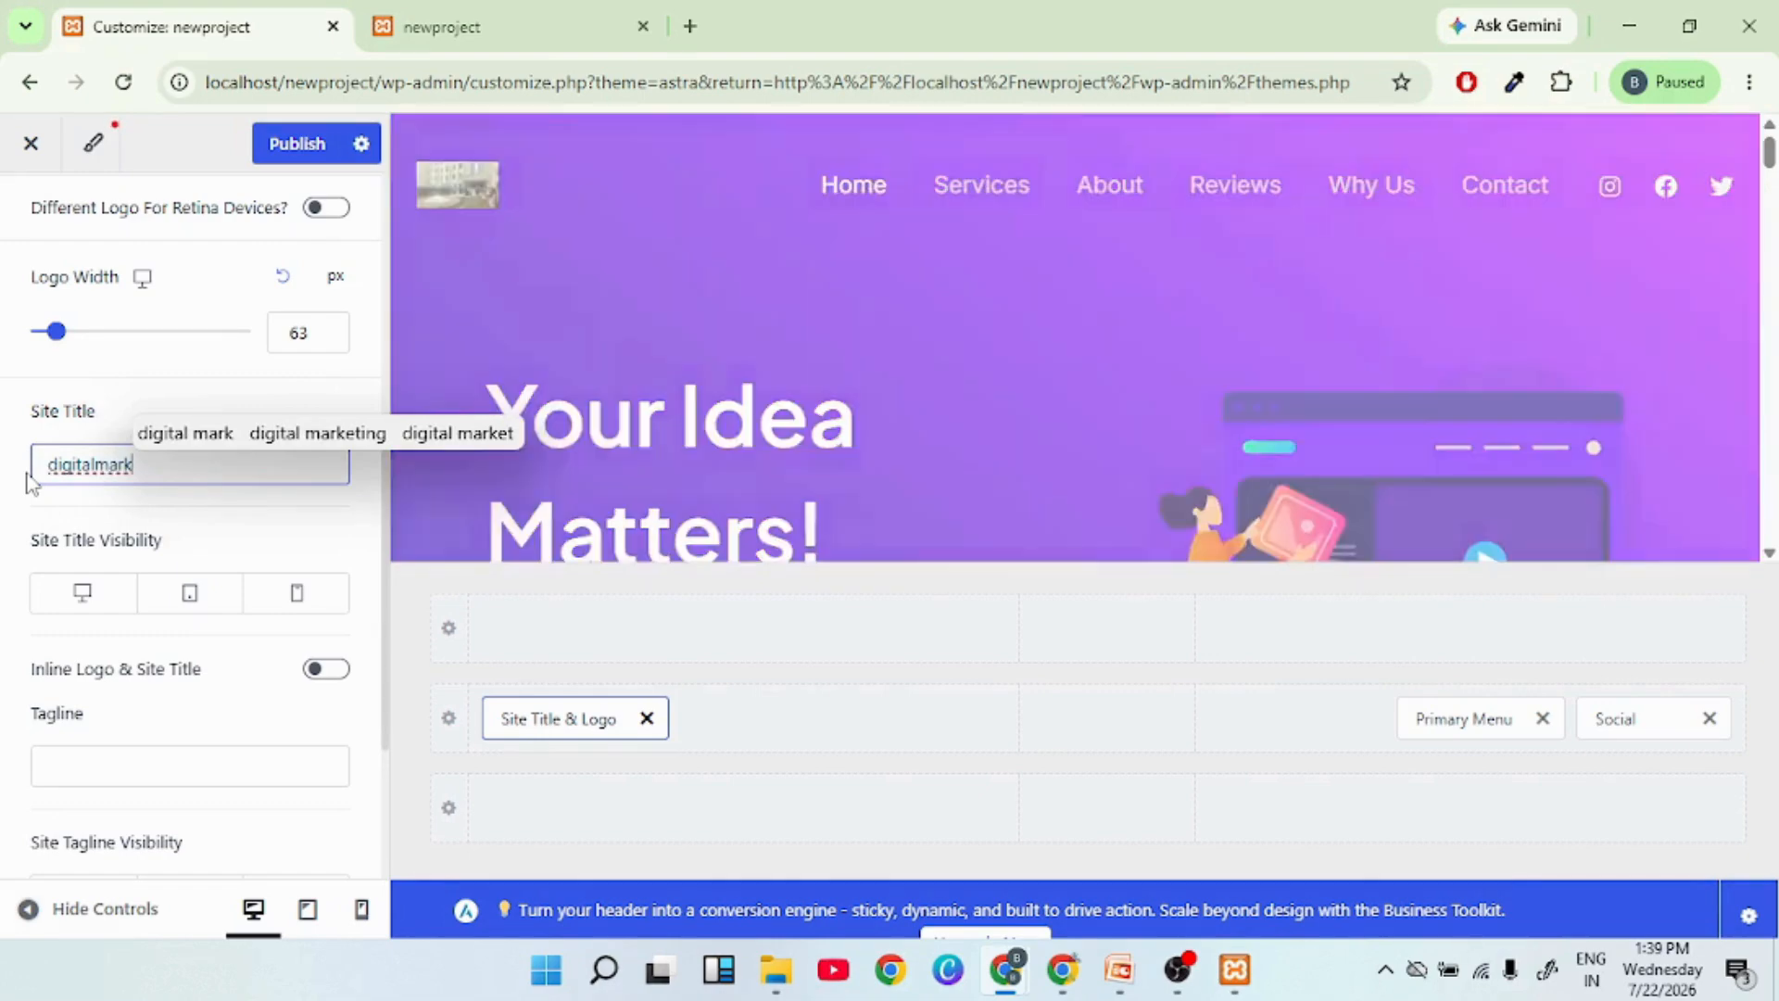
pyautogui.press('BackSpace')
pyautogui.press('BackSpace')
pyautogui.press('BackSpace')
pyautogui.press('BackSpace')
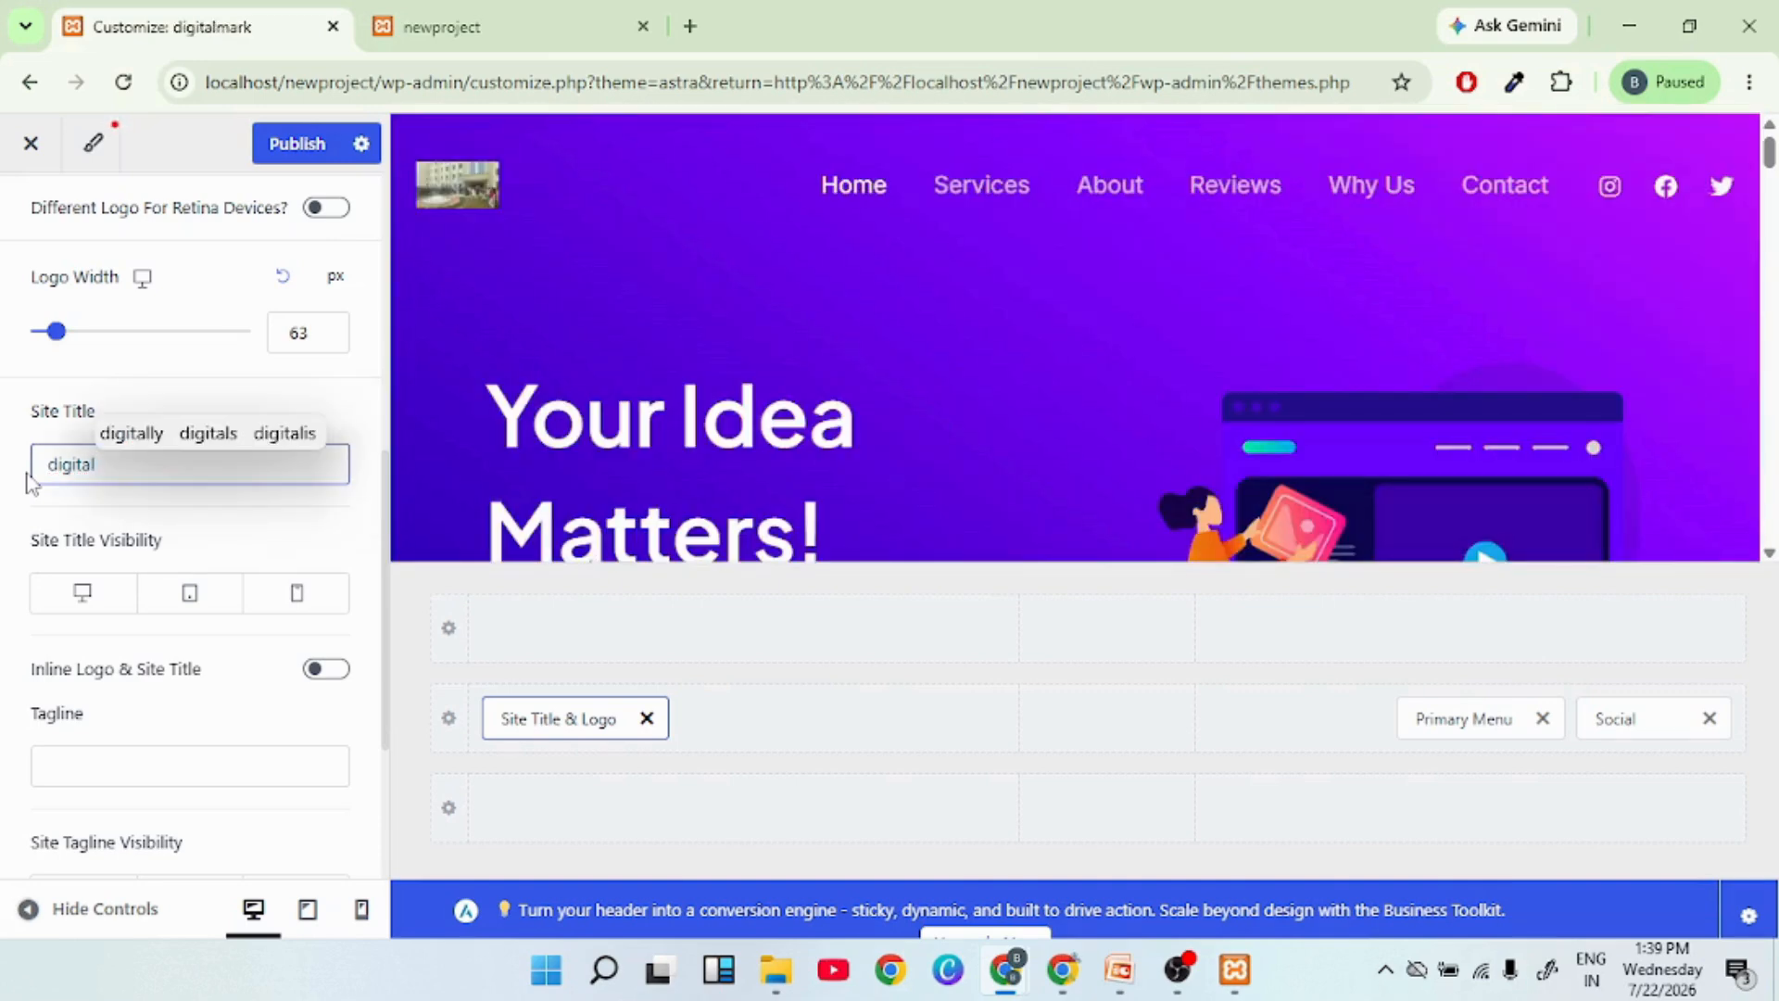
pyautogui.write('ma')
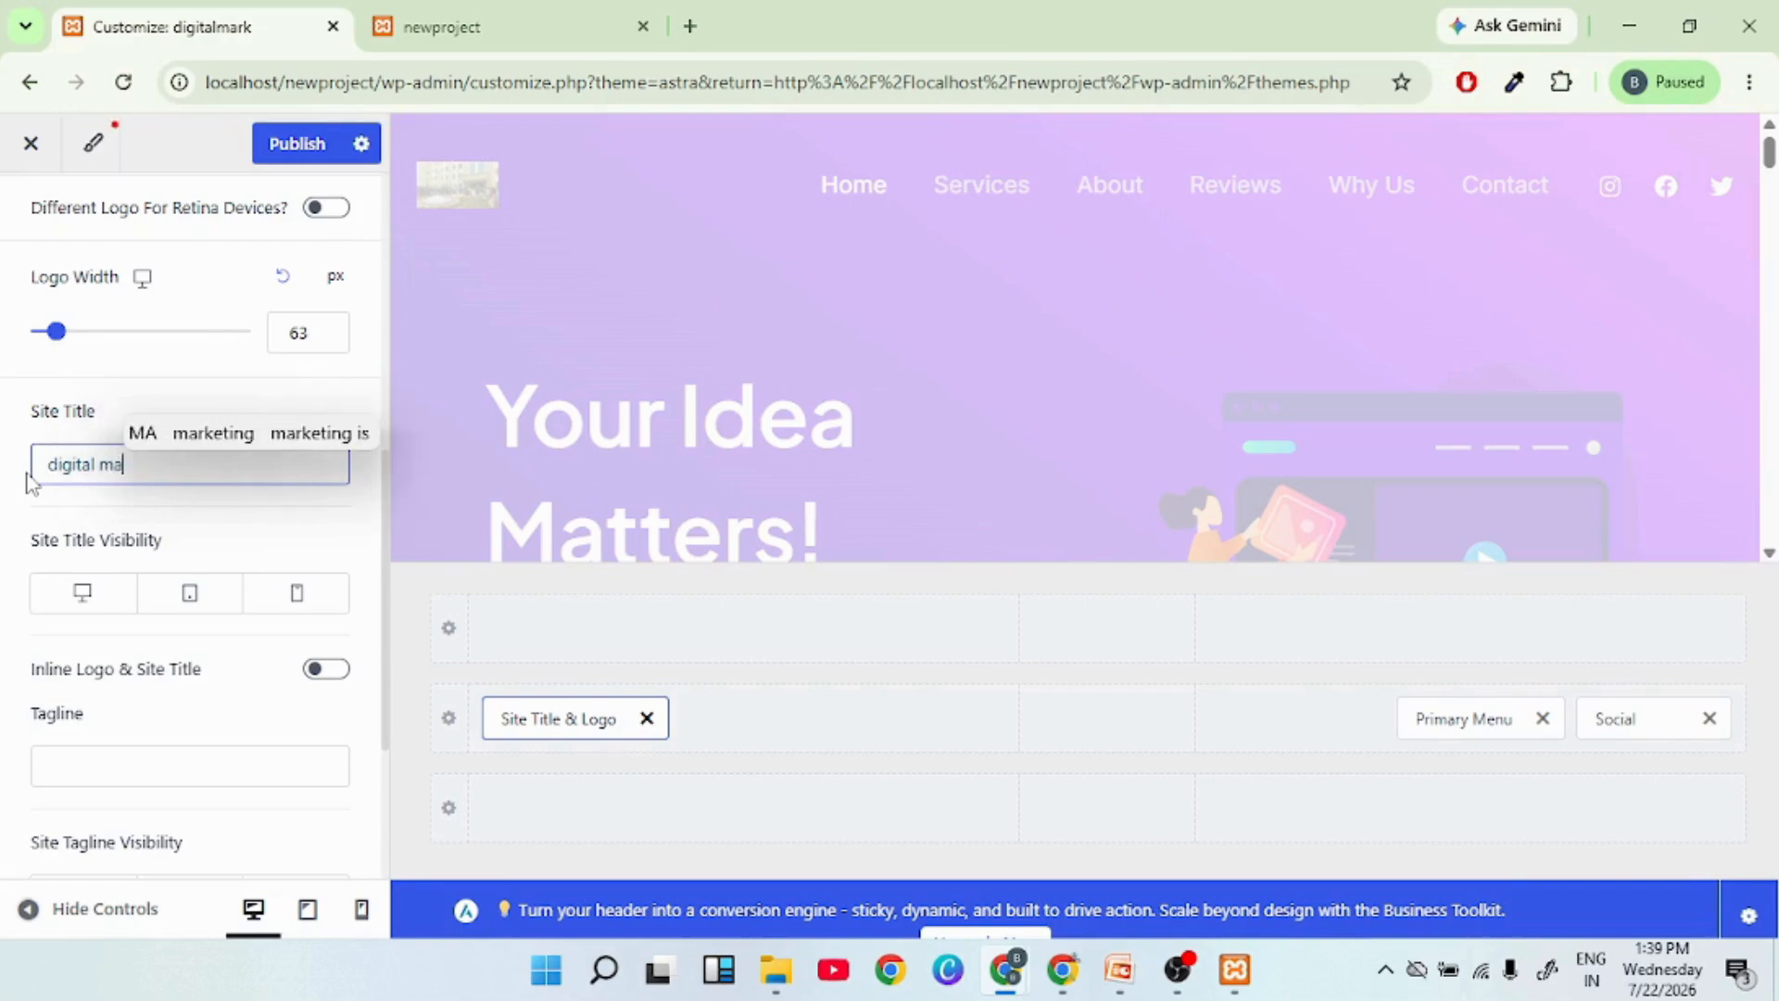
pyautogui.write('rketing')
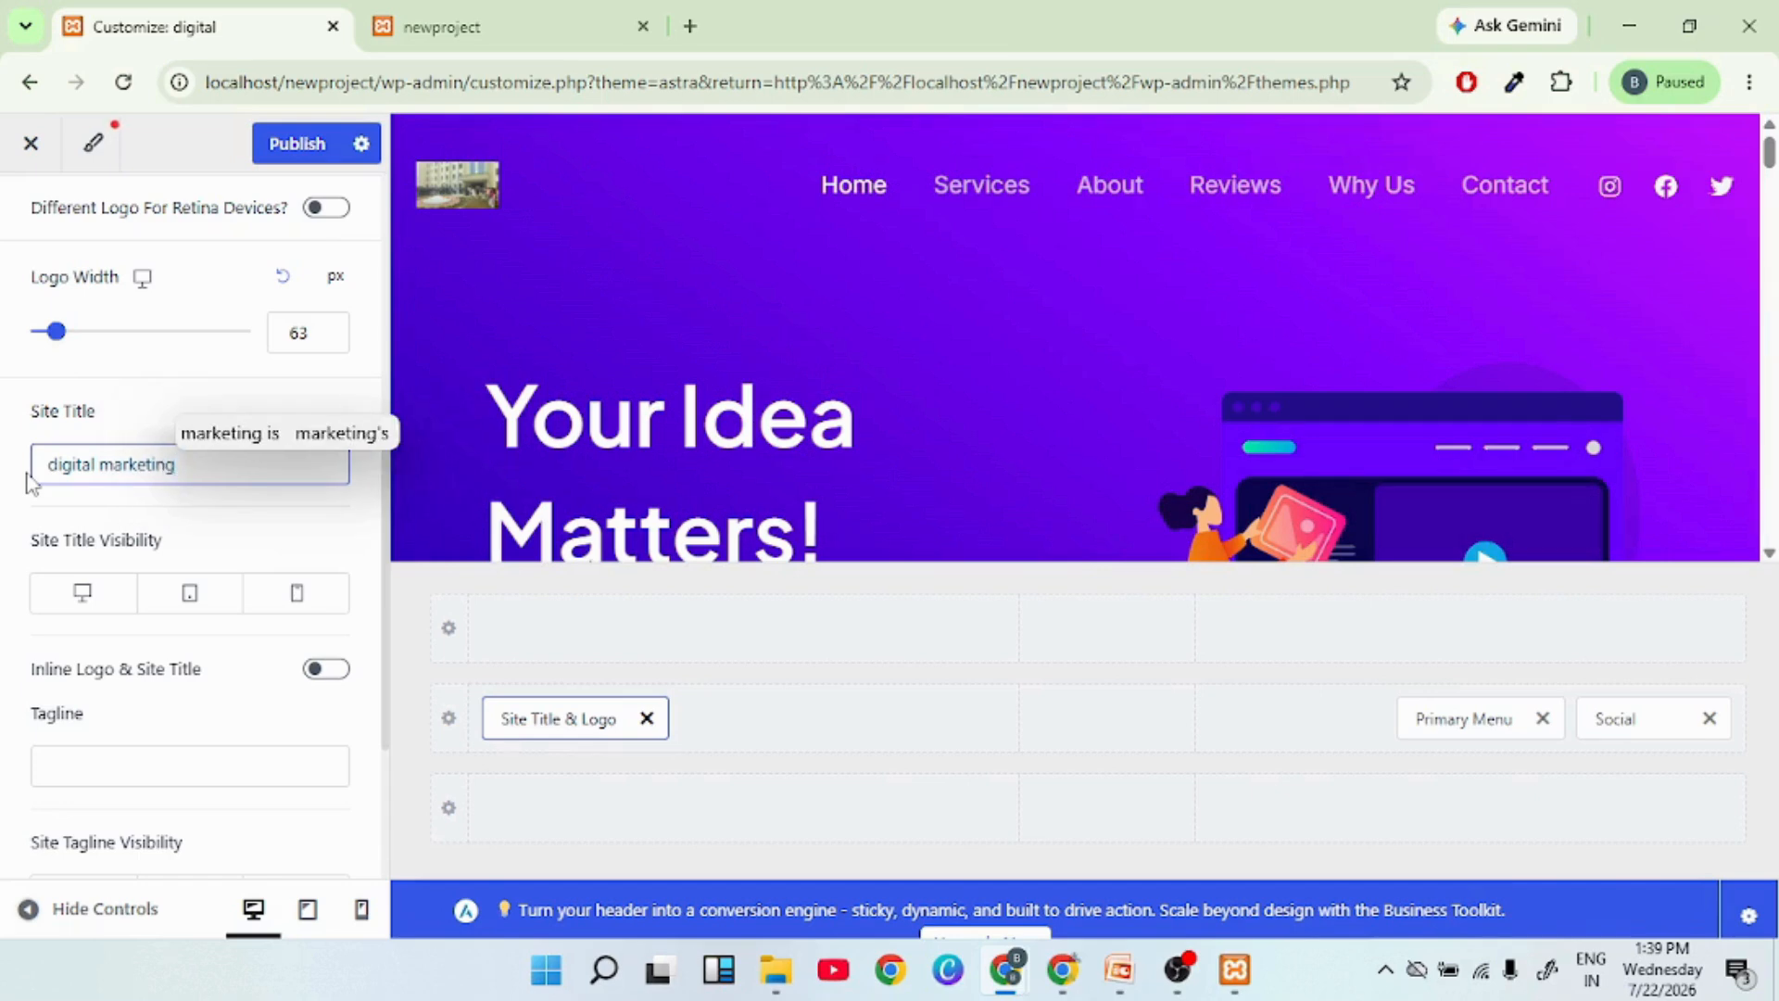
pyautogui.click(151, 376)
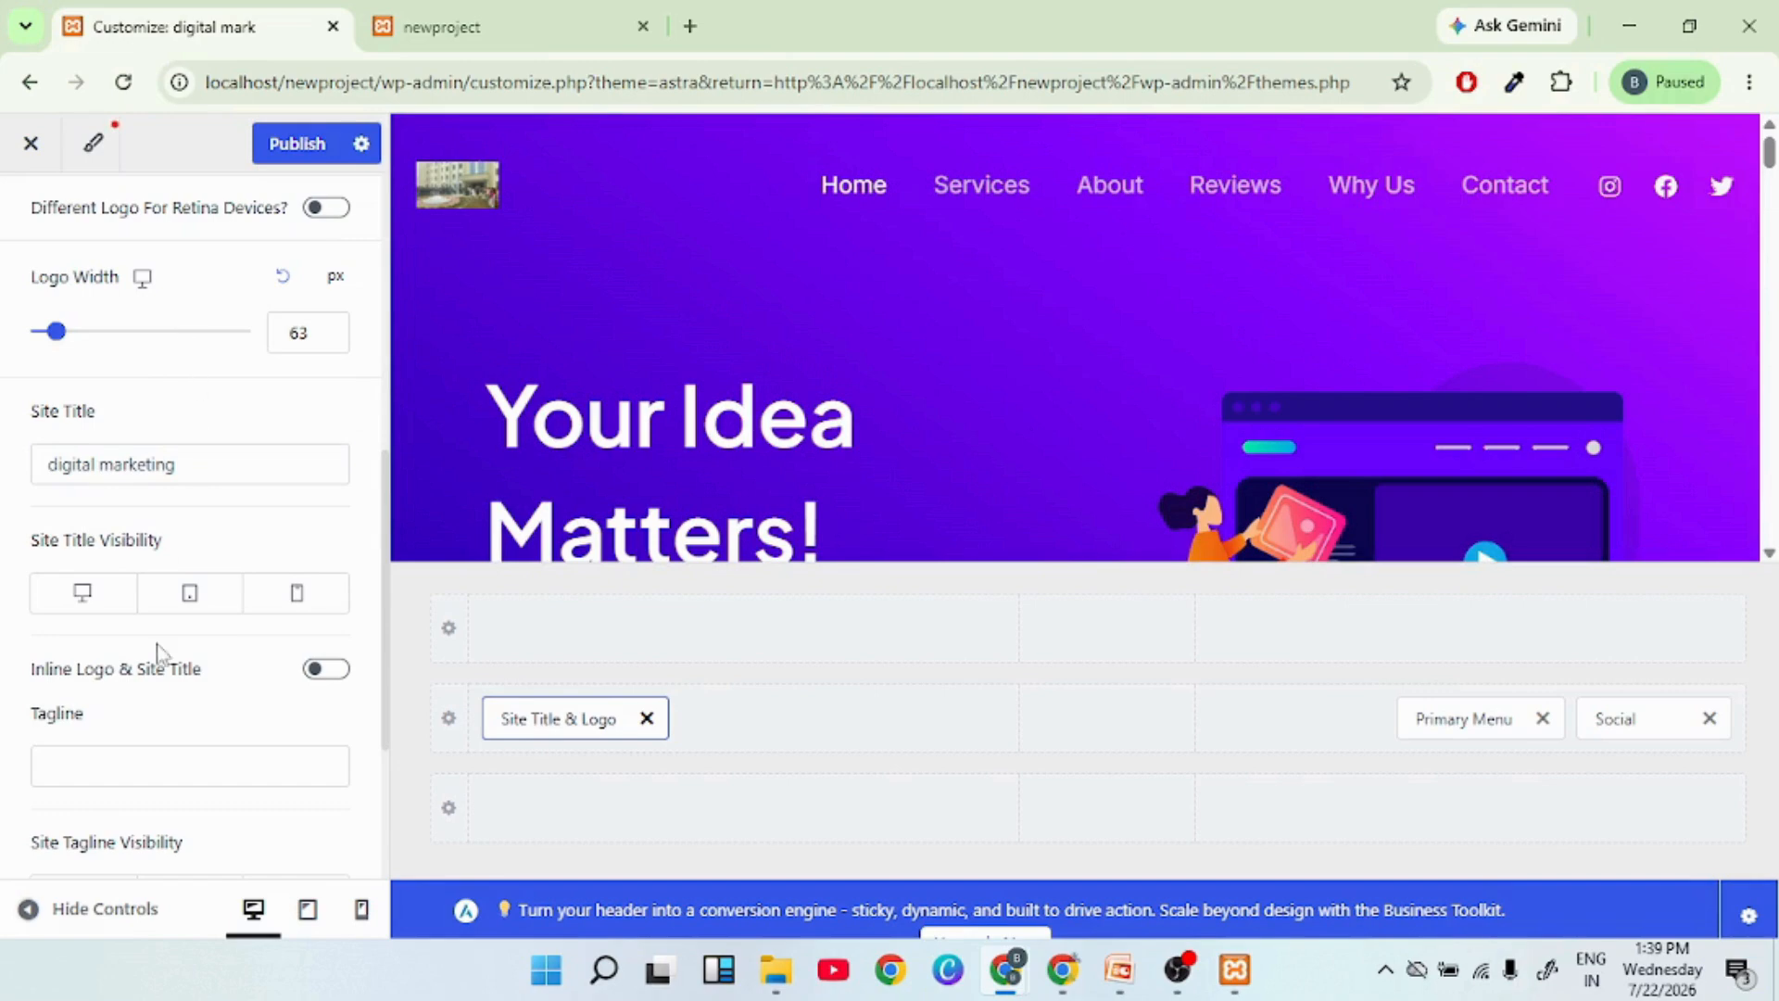
# Try to set the GEC Sheohar image from the media library as the site icon, using the default square crop
pyautogui.scroll(-1, 181, 597)
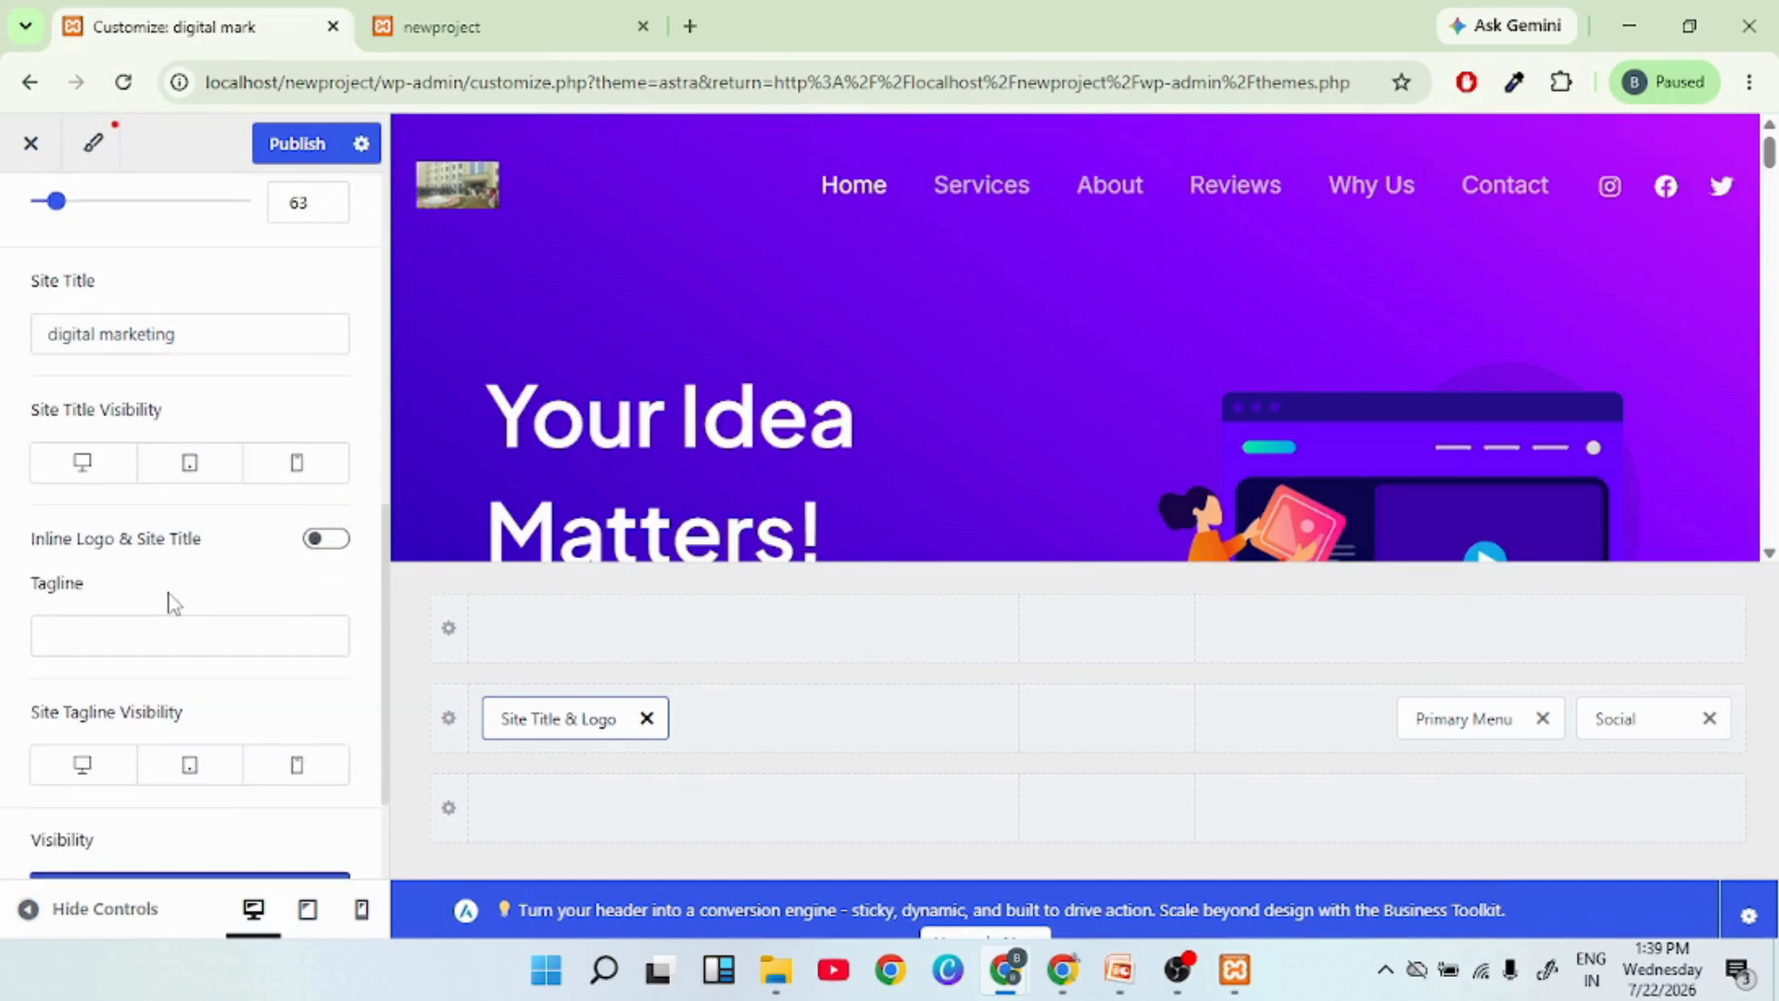
pyautogui.scroll(-1, 169, 597)
pyautogui.click(73, 503)
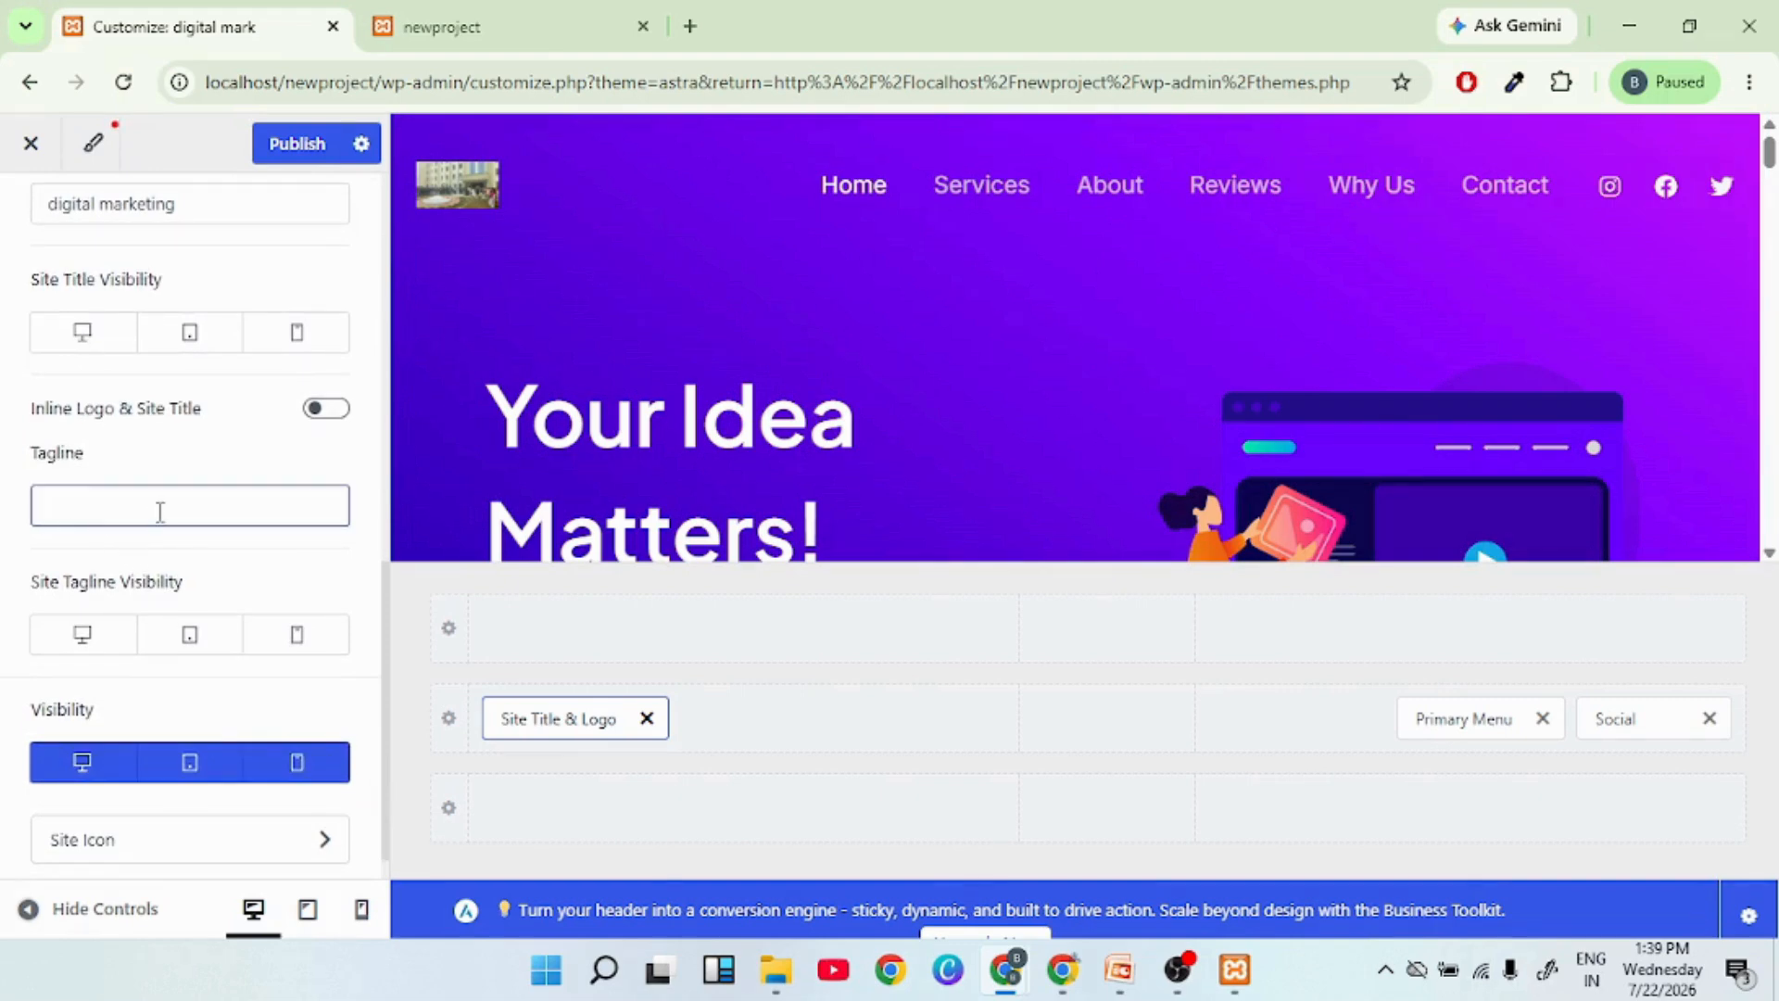
pyautogui.scroll(-1, 163, 518)
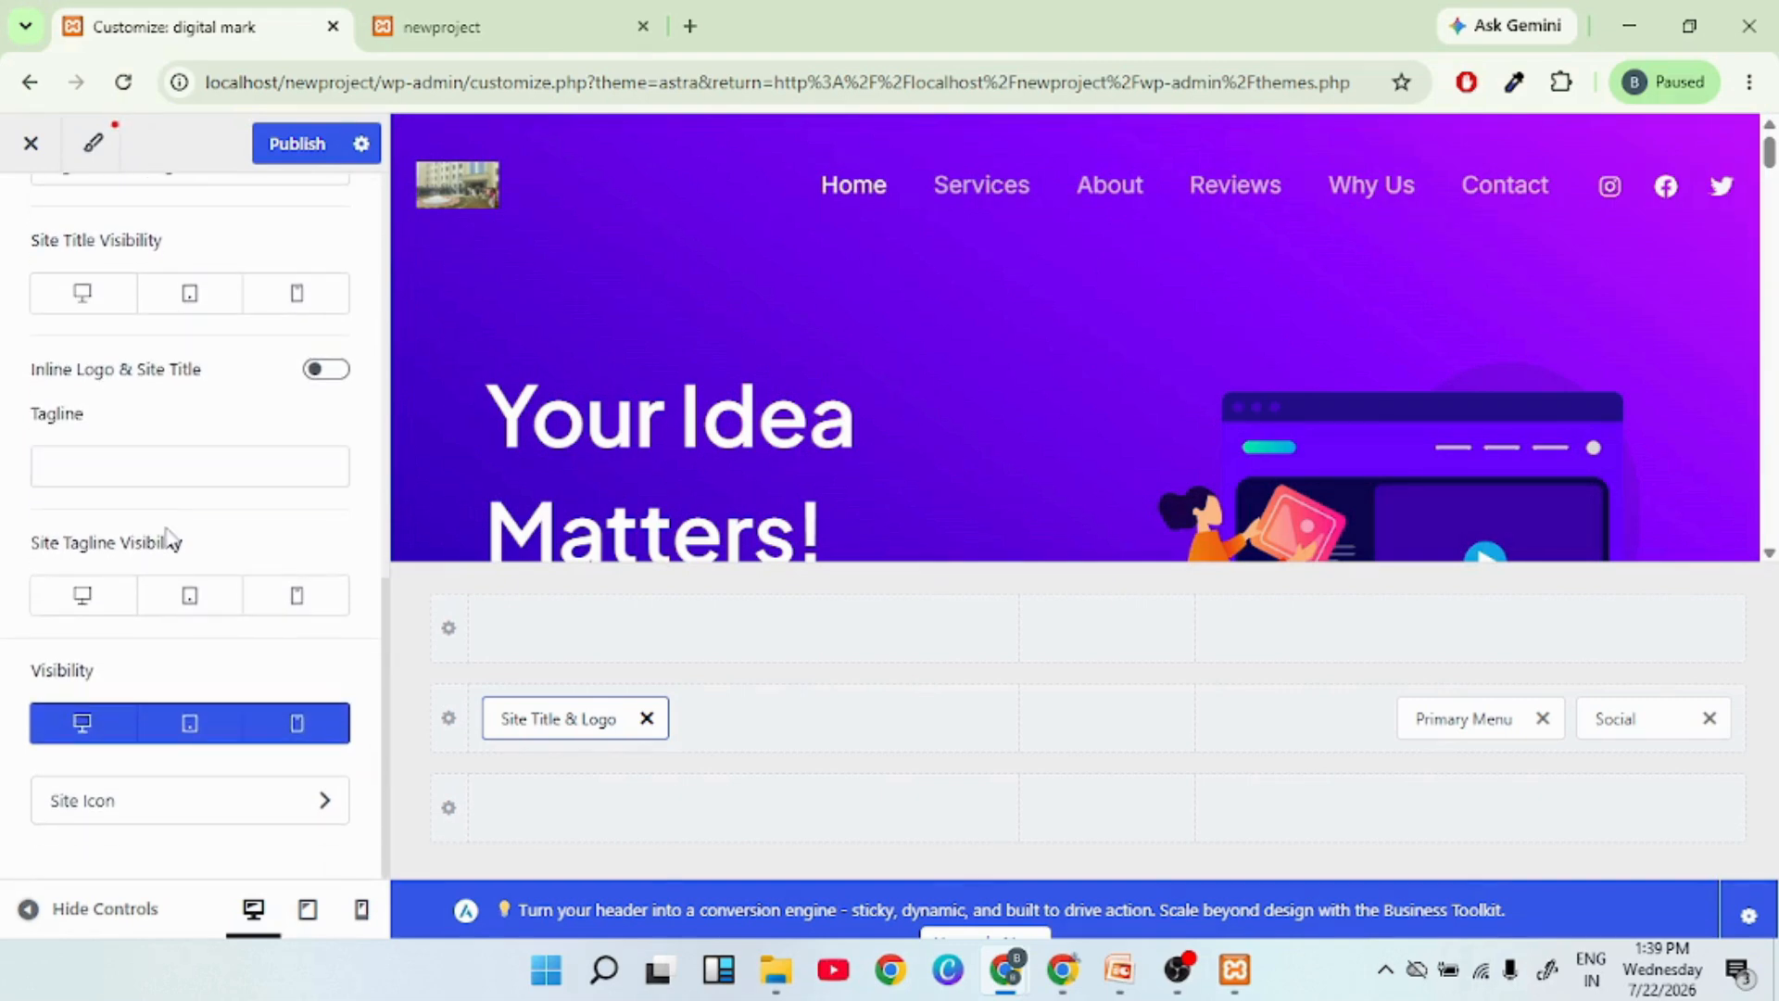
pyautogui.click(325, 818)
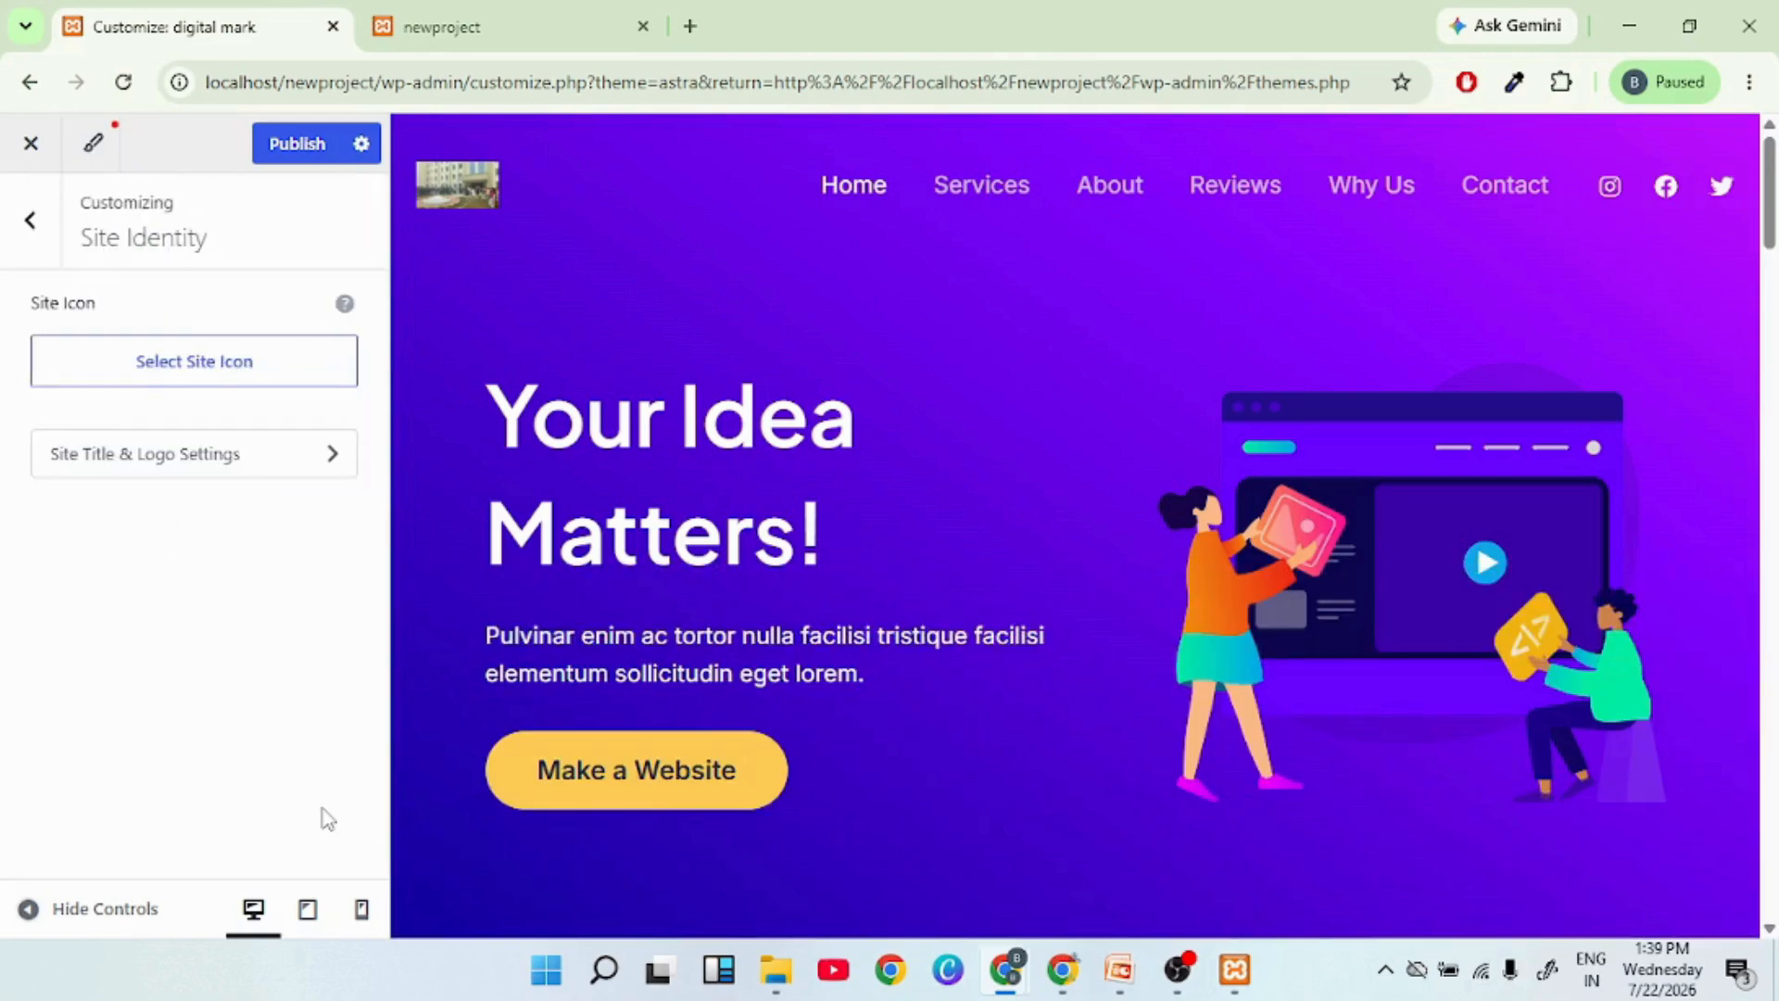
pyautogui.click(191, 363)
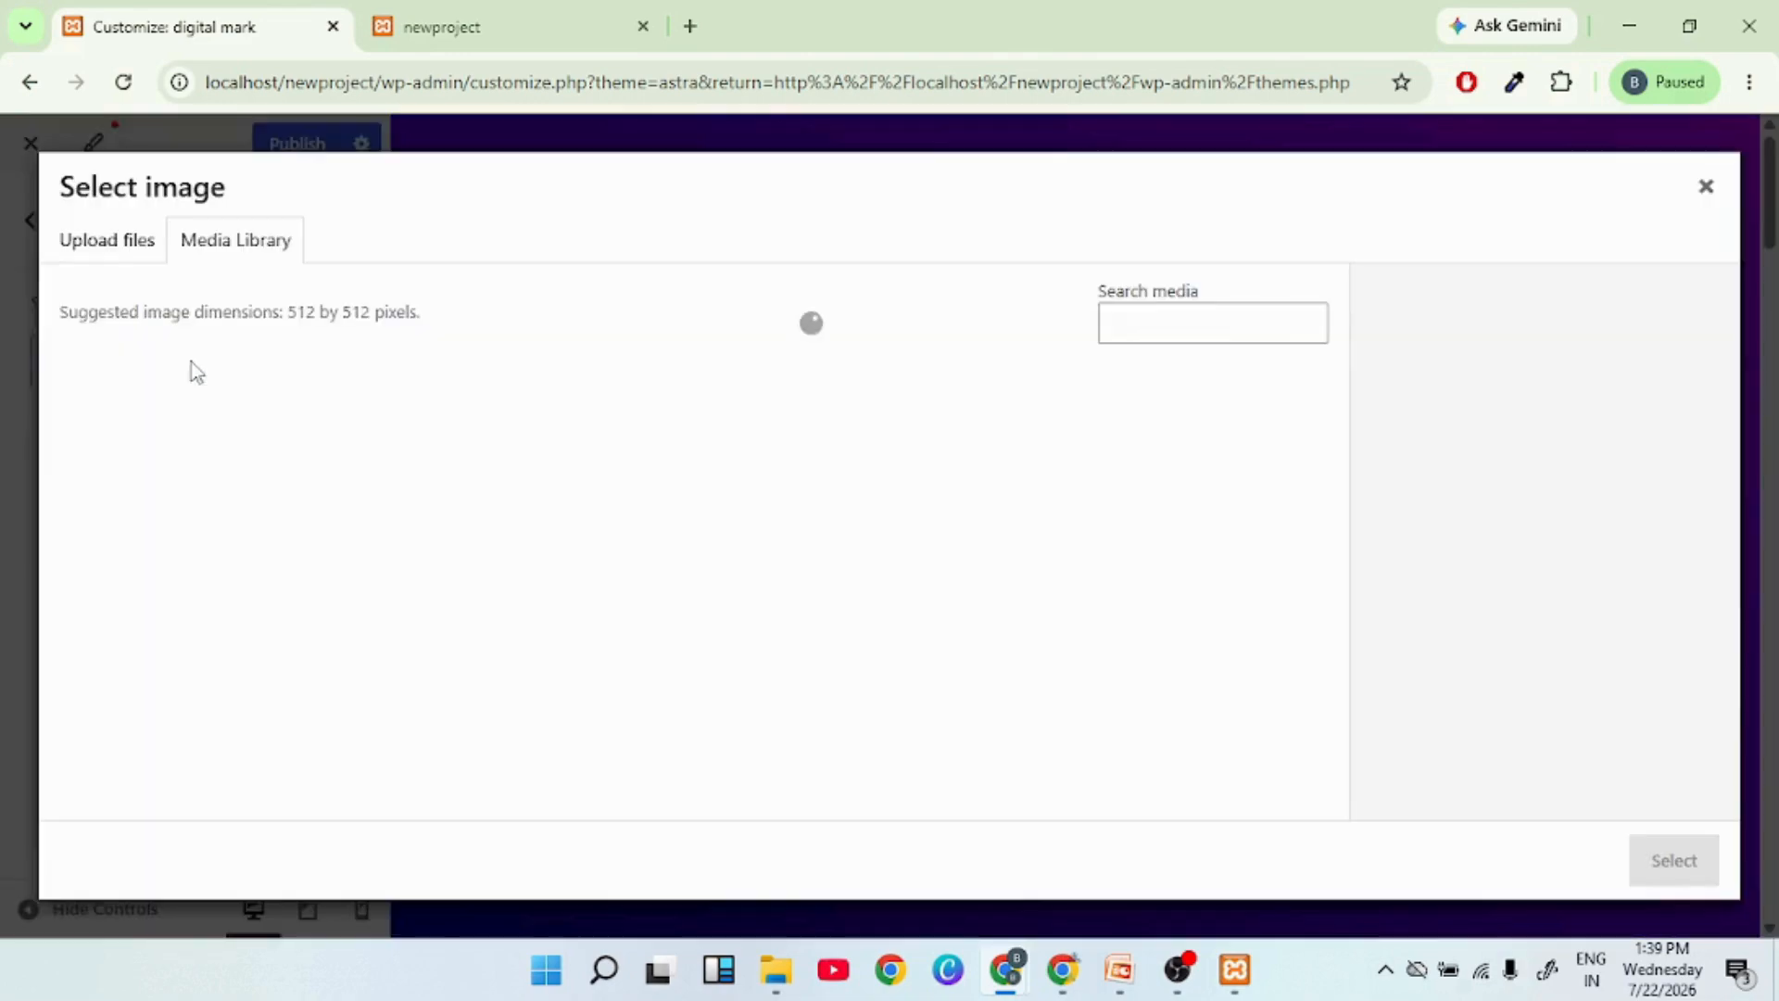
pyautogui.click(347, 480)
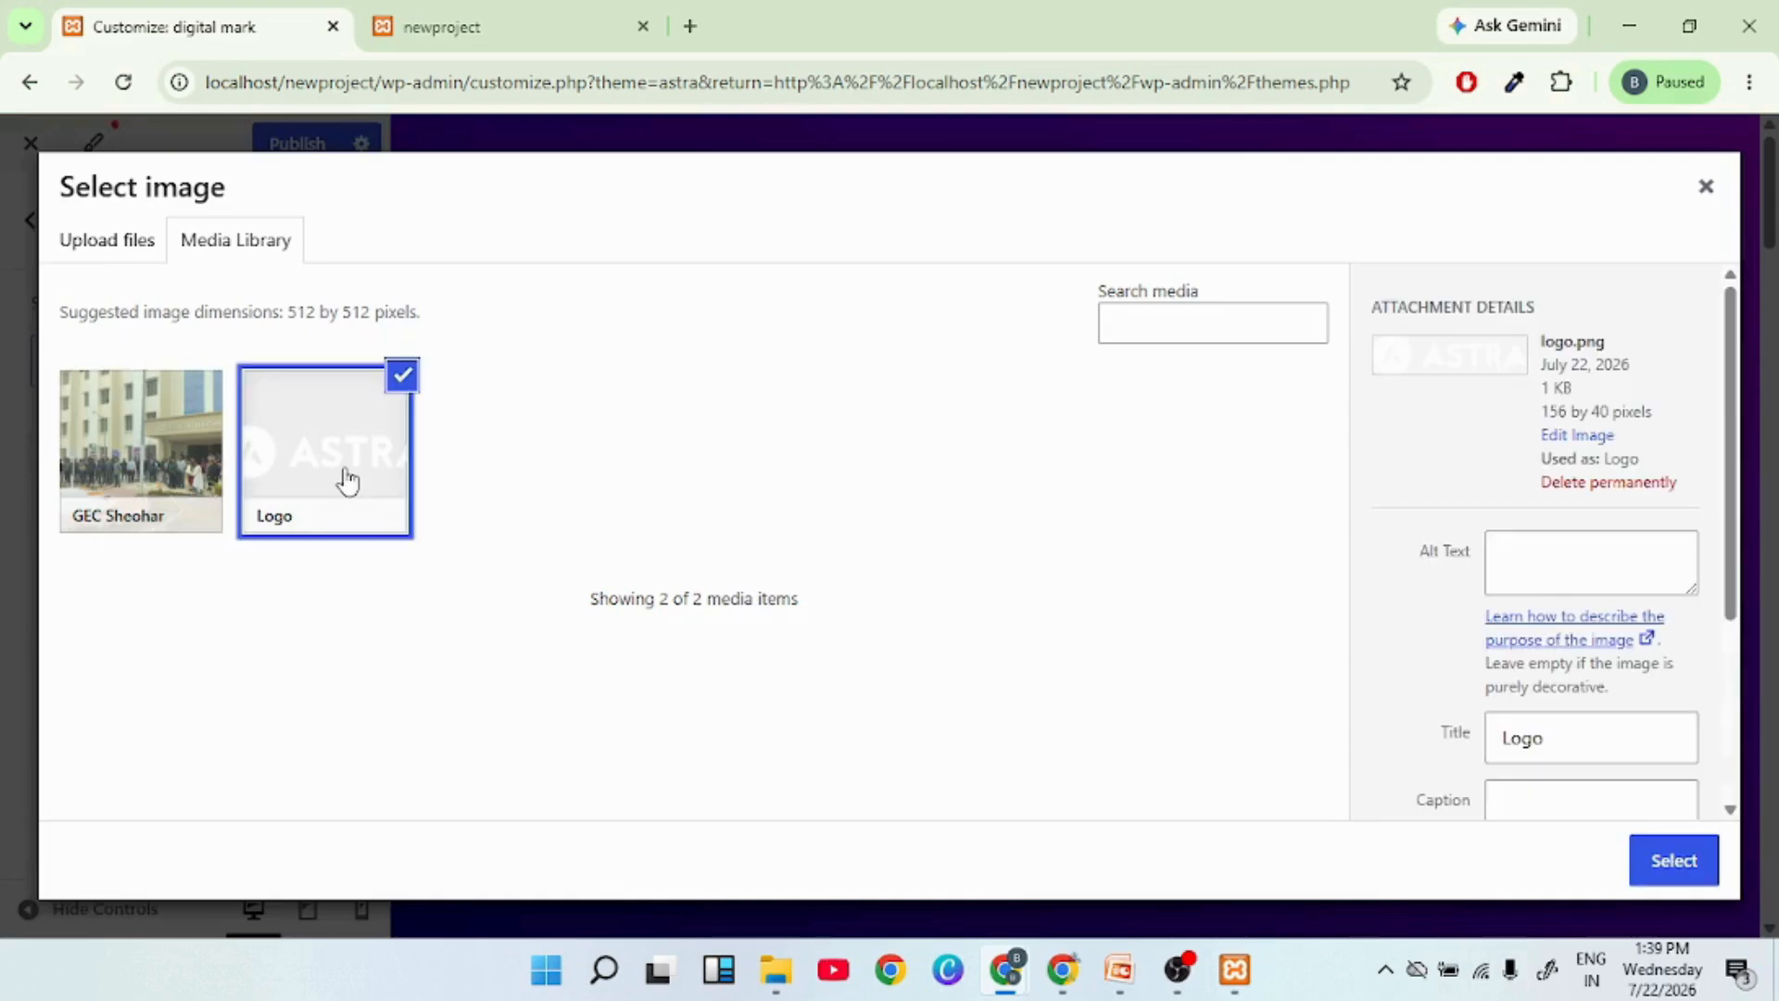
pyautogui.click(174, 460)
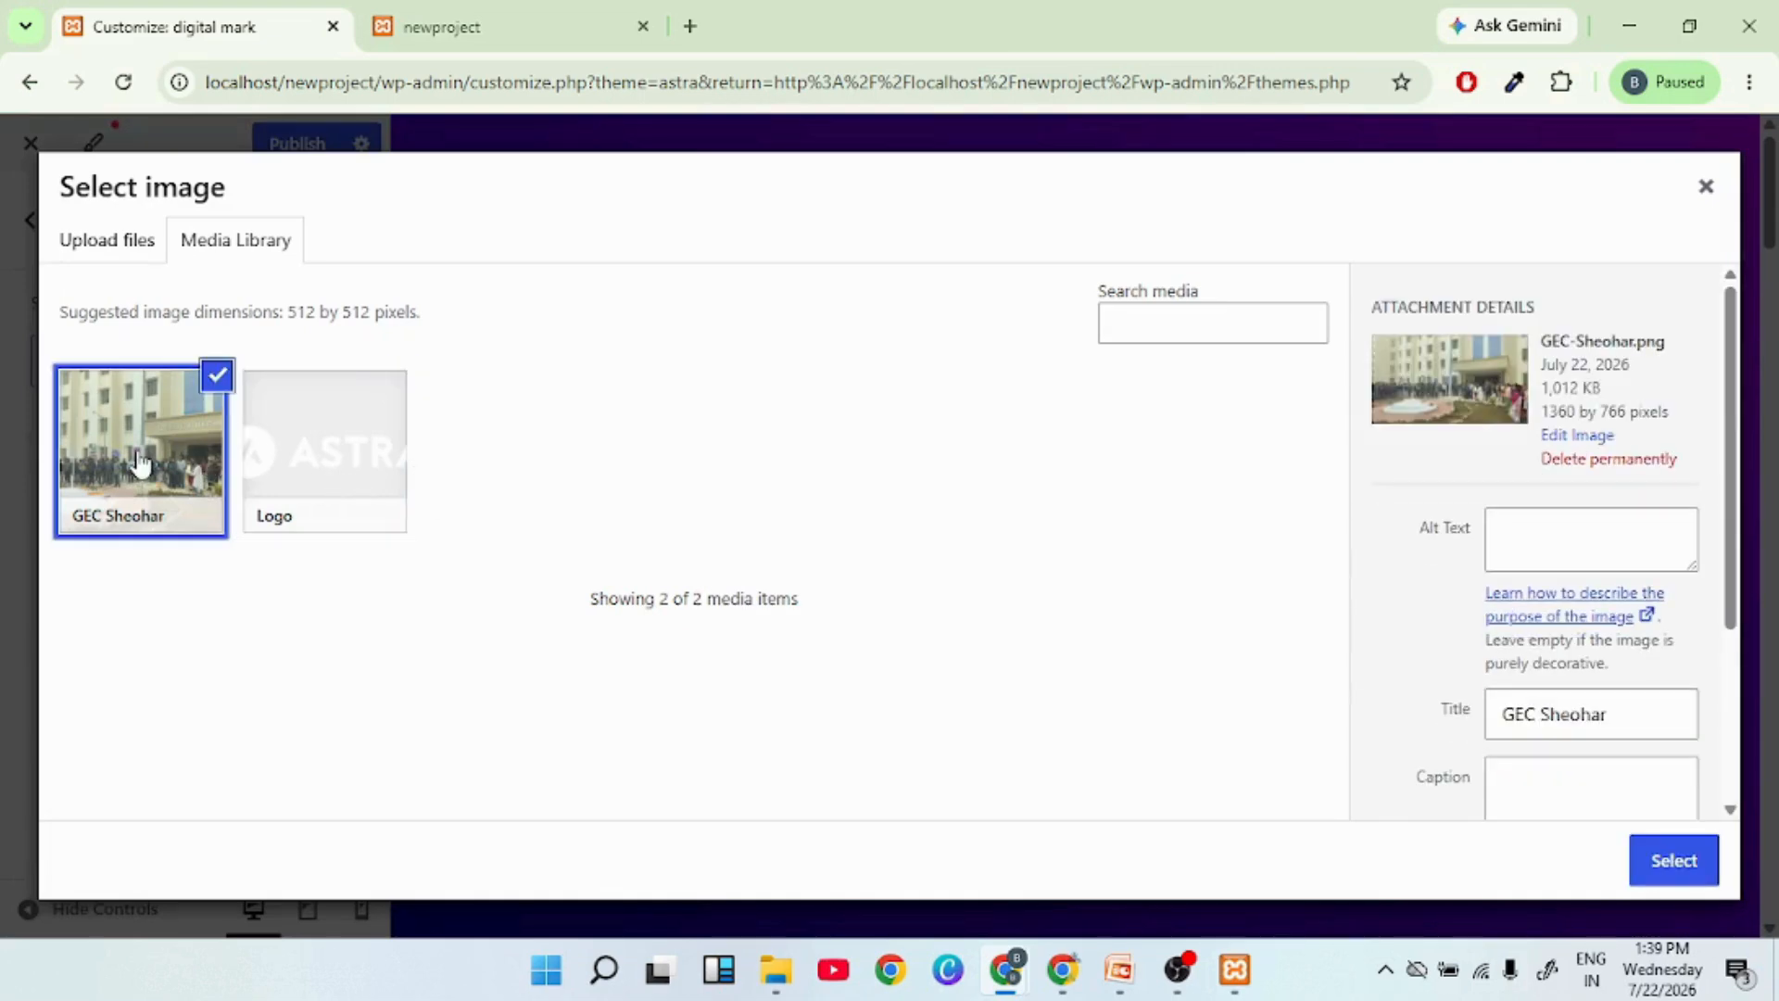
pyautogui.click(1656, 864)
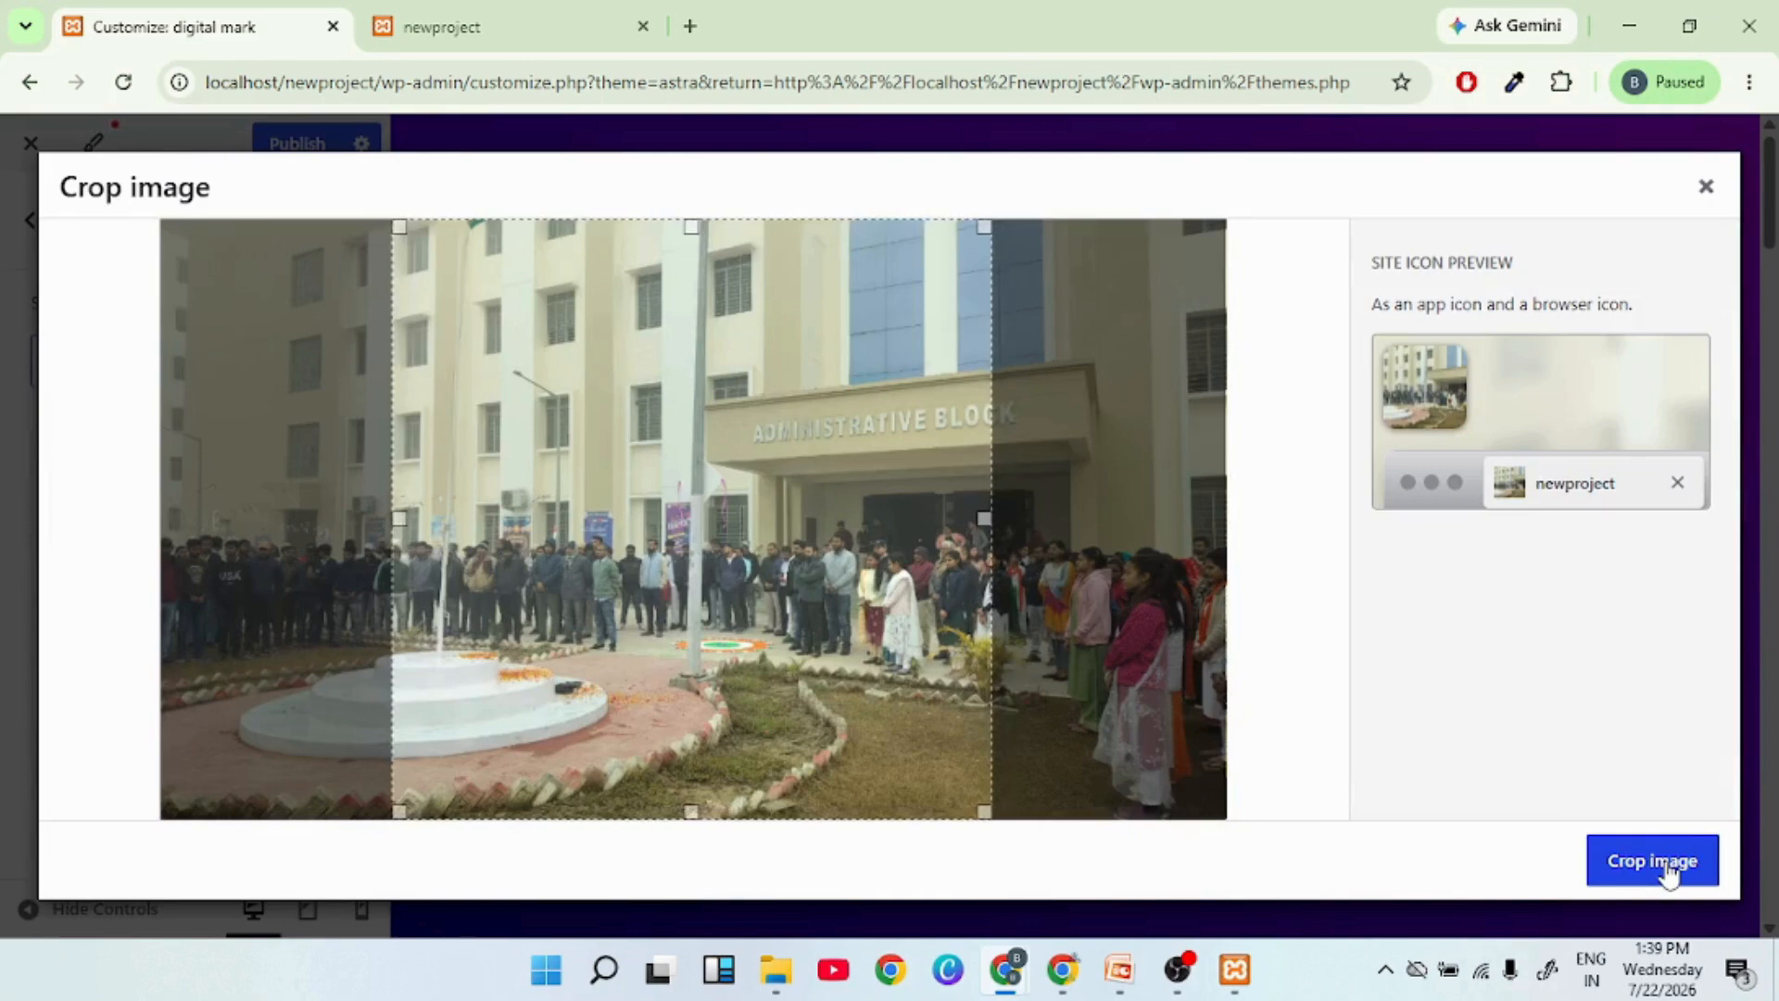
pyautogui.click(1671, 866)
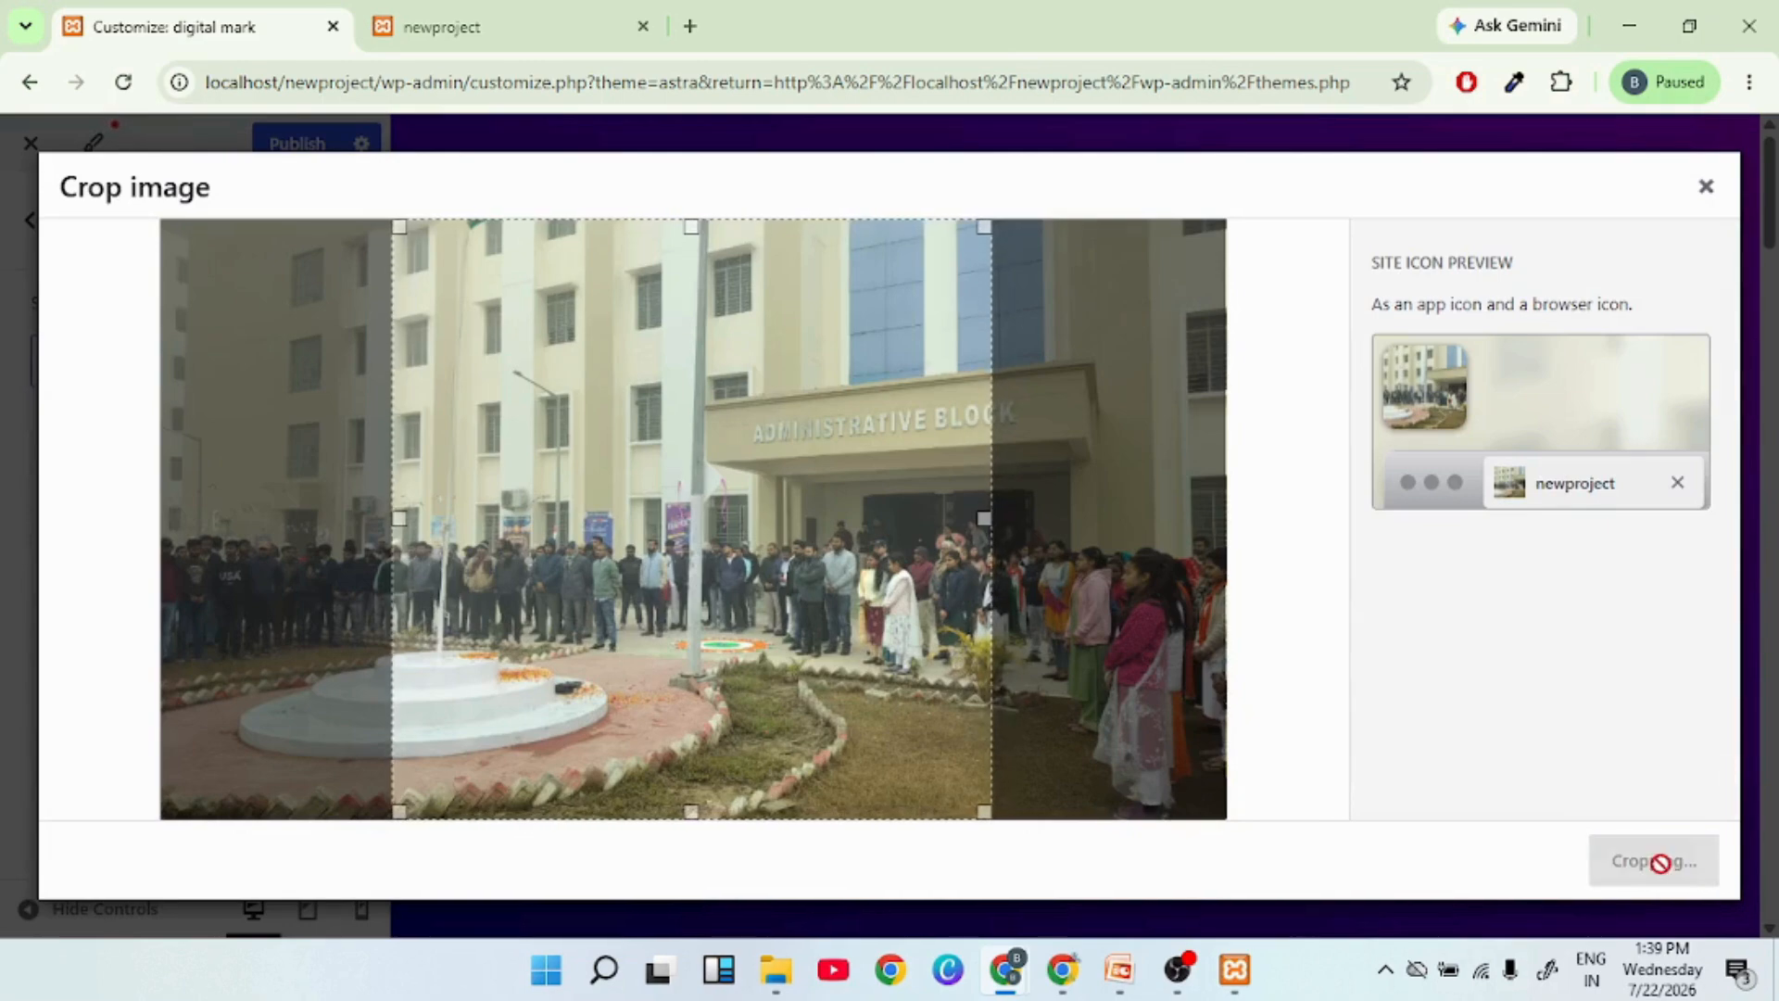
pyautogui.click(1706, 187)
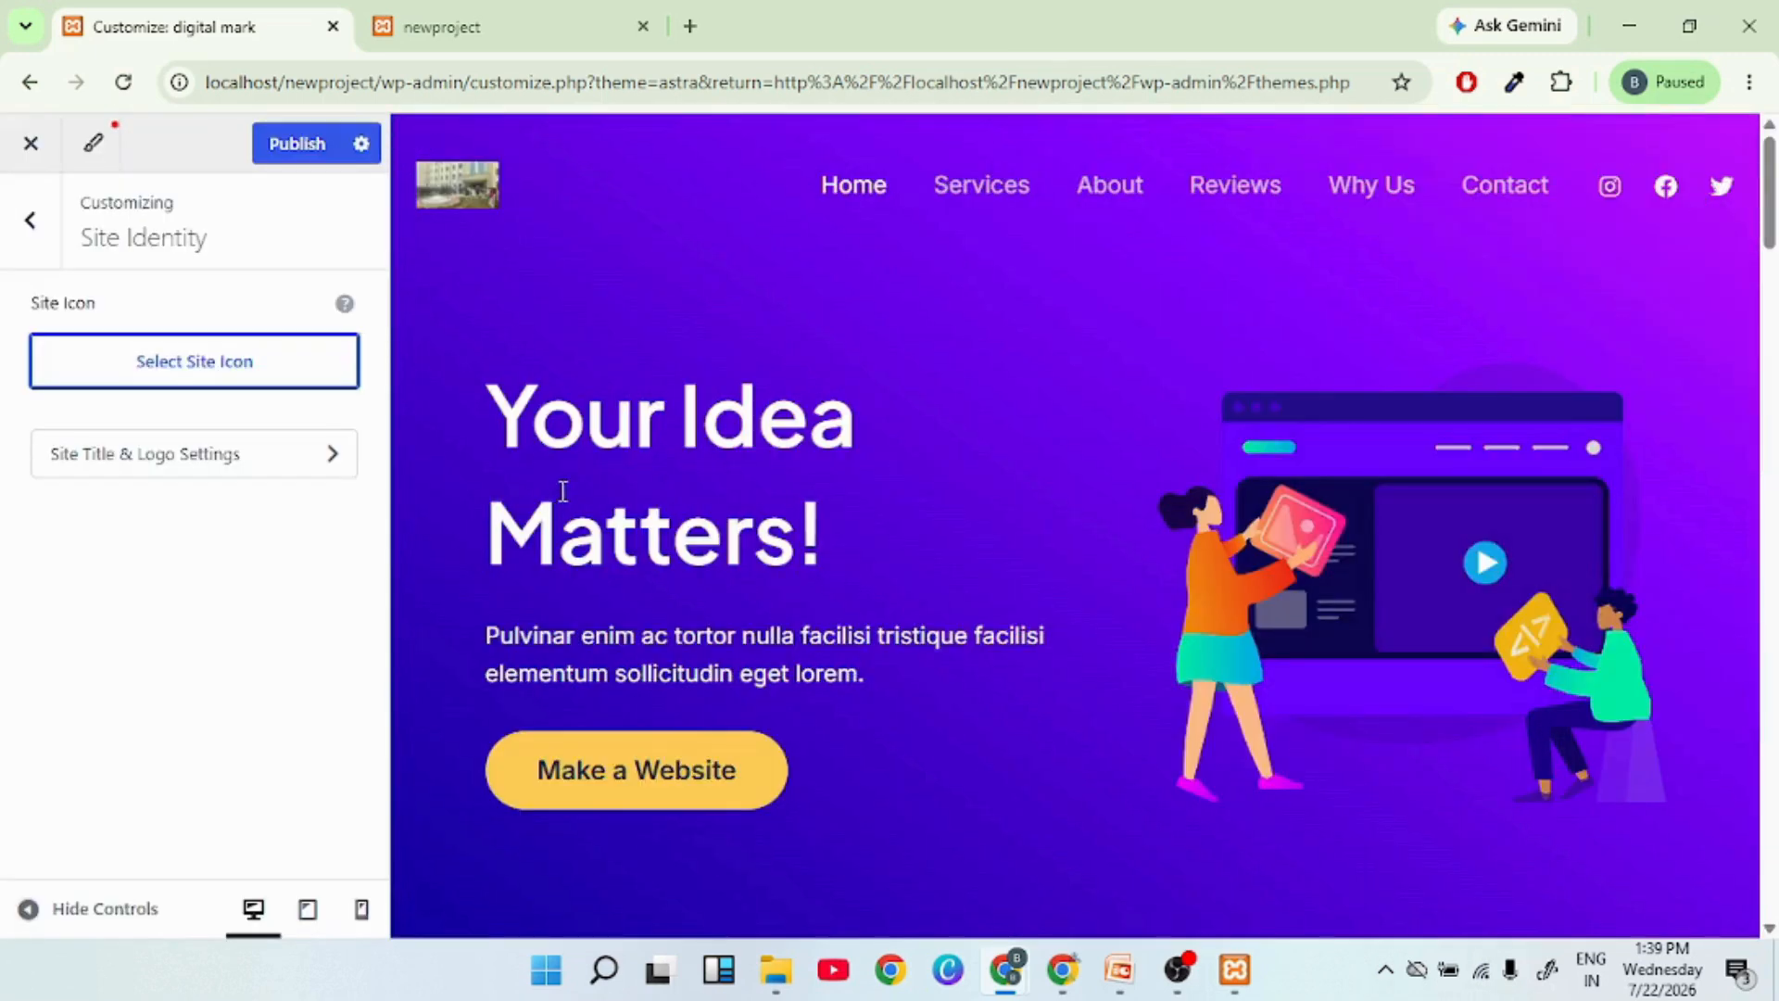
# Publish the customizer changes, check them on the reloaded live home page, and return to the customizer
pyautogui.click(290, 148)
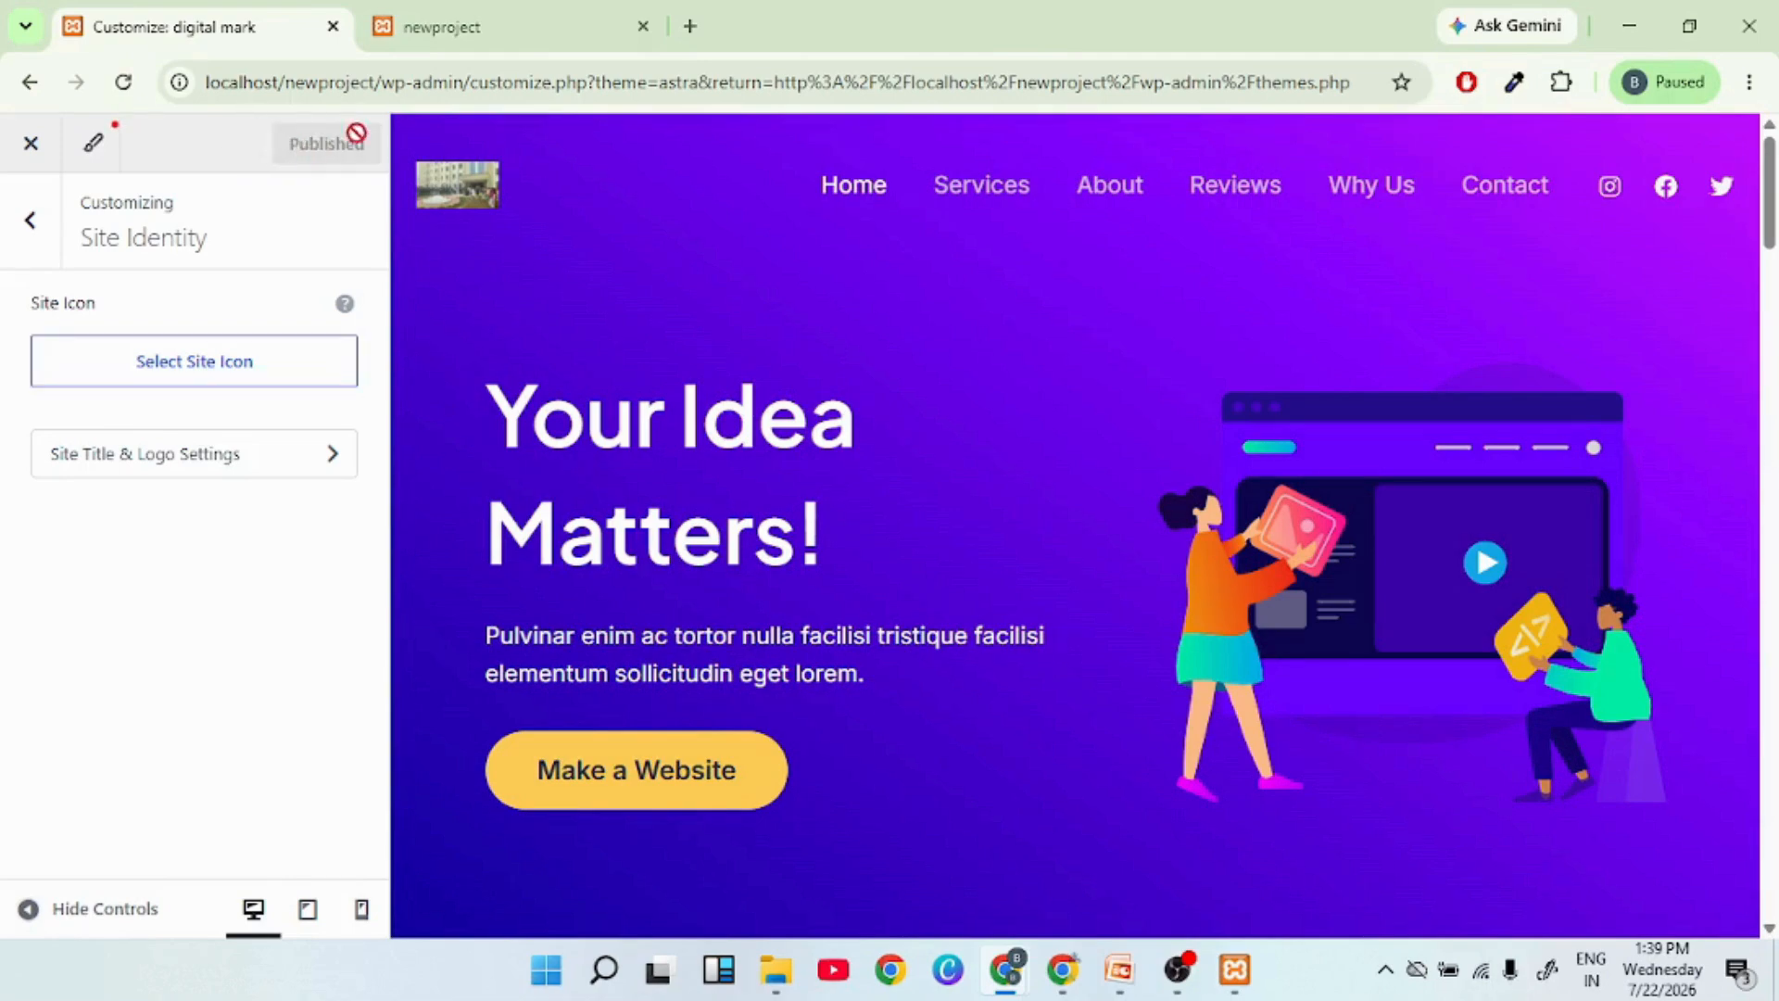
pyautogui.click(462, 28)
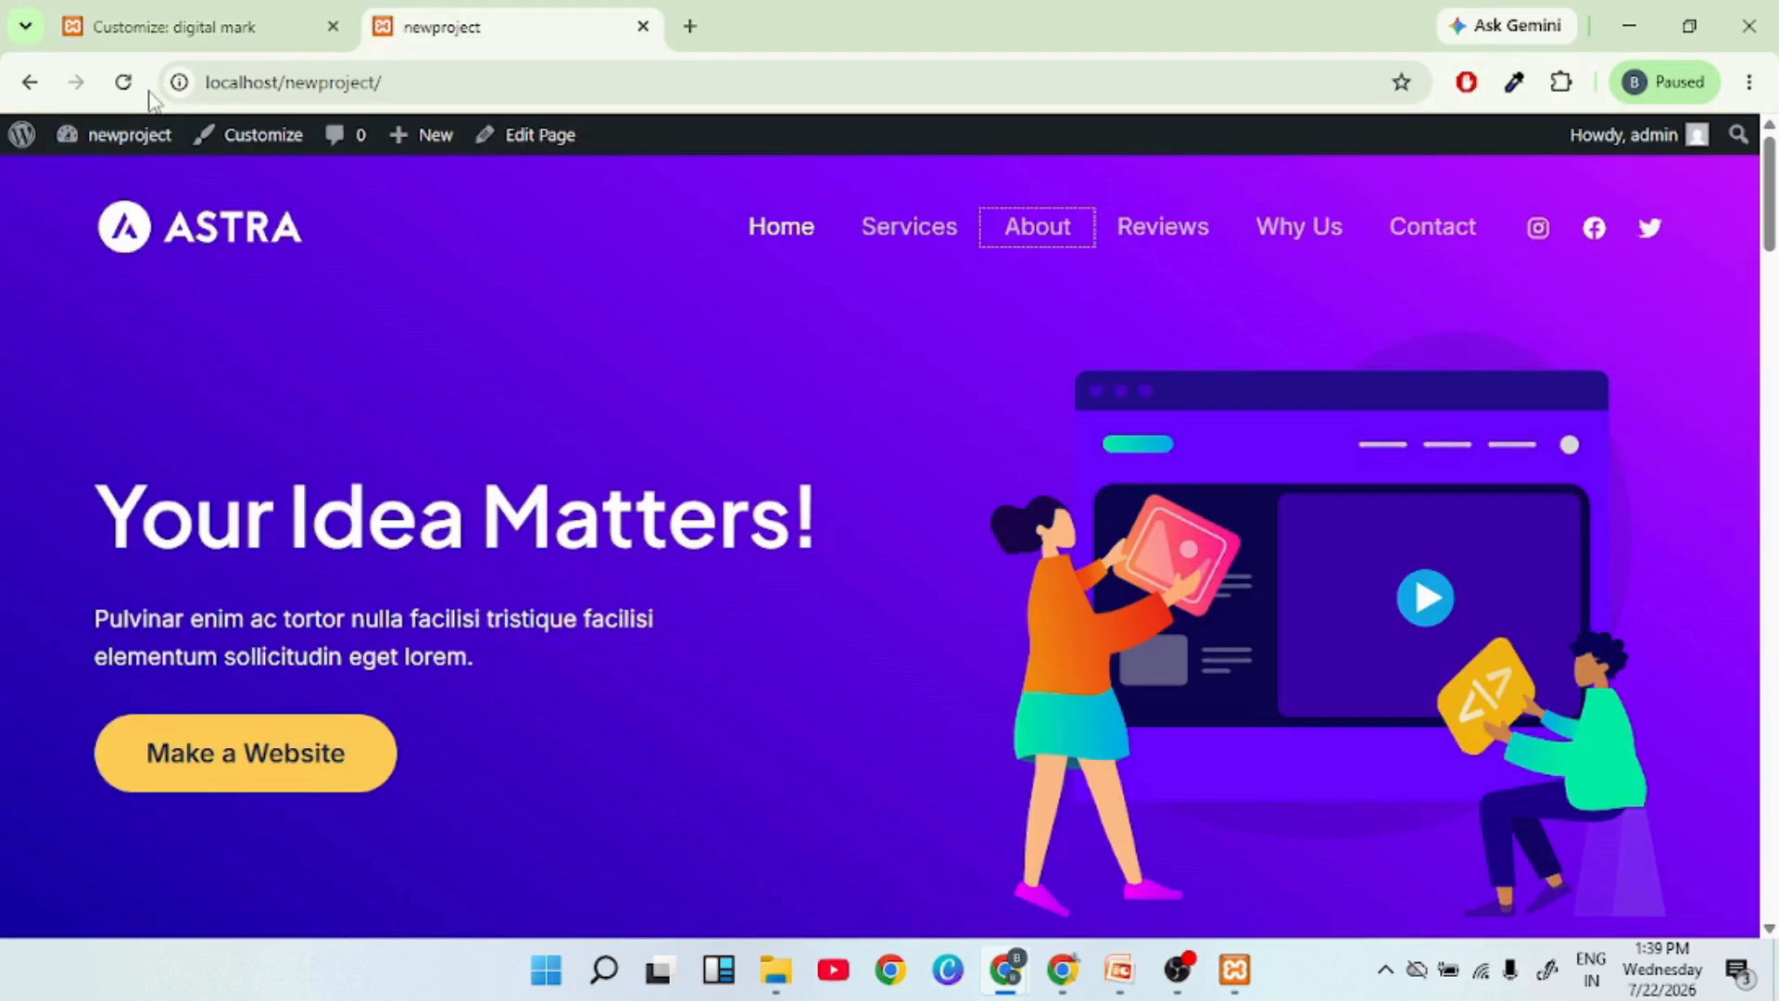
pyautogui.click(121, 83)
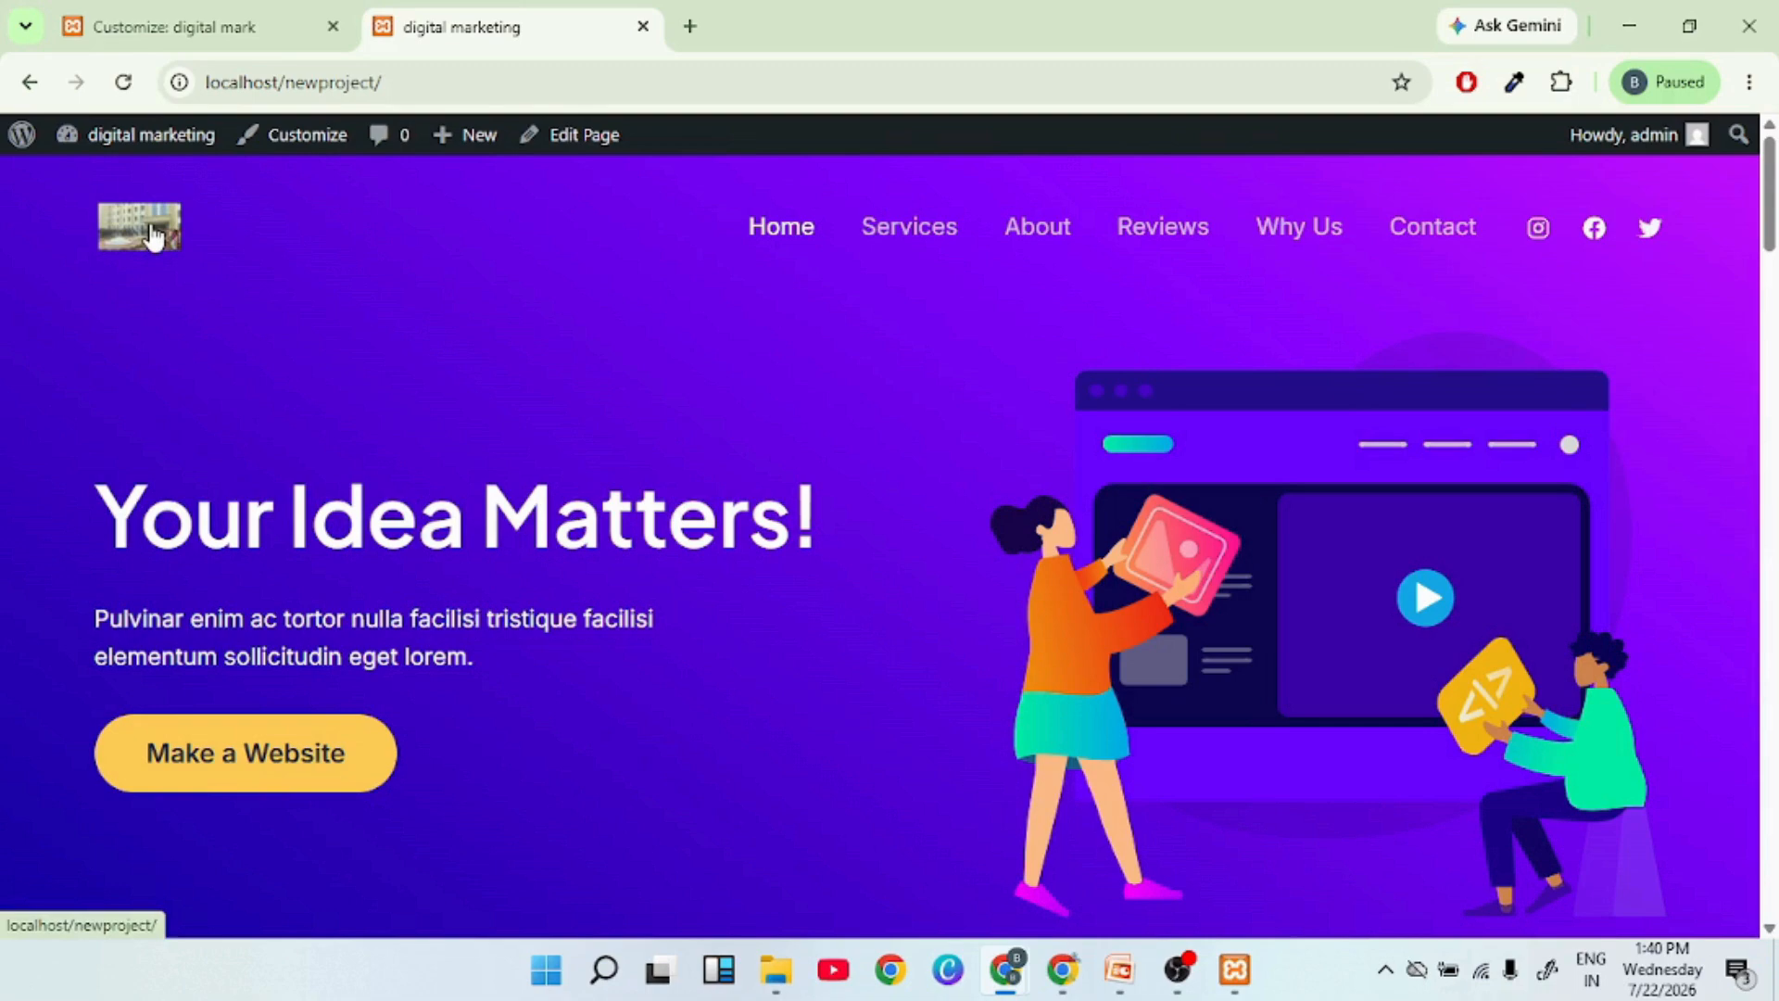
pyautogui.scroll(-8, 727, 504)
pyautogui.scroll(8, 732, 503)
pyautogui.scroll(-8, 723, 417)
pyautogui.scroll(8, 902, 578)
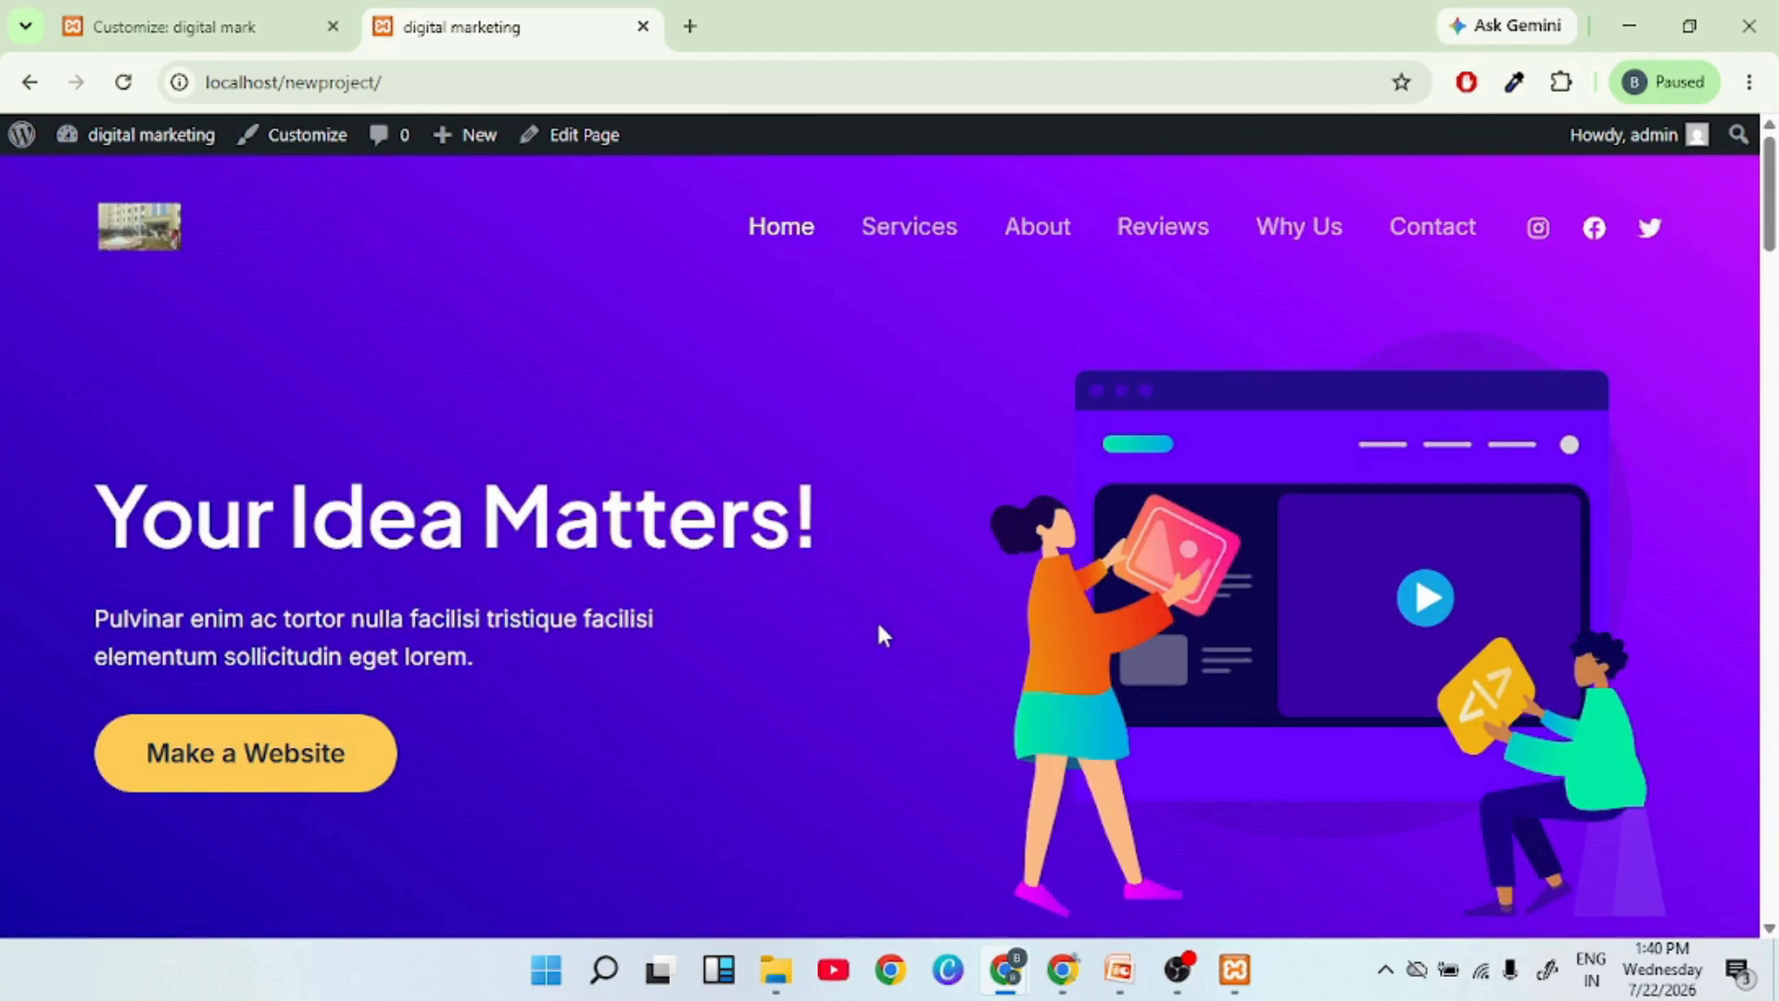
pyautogui.click(217, 35)
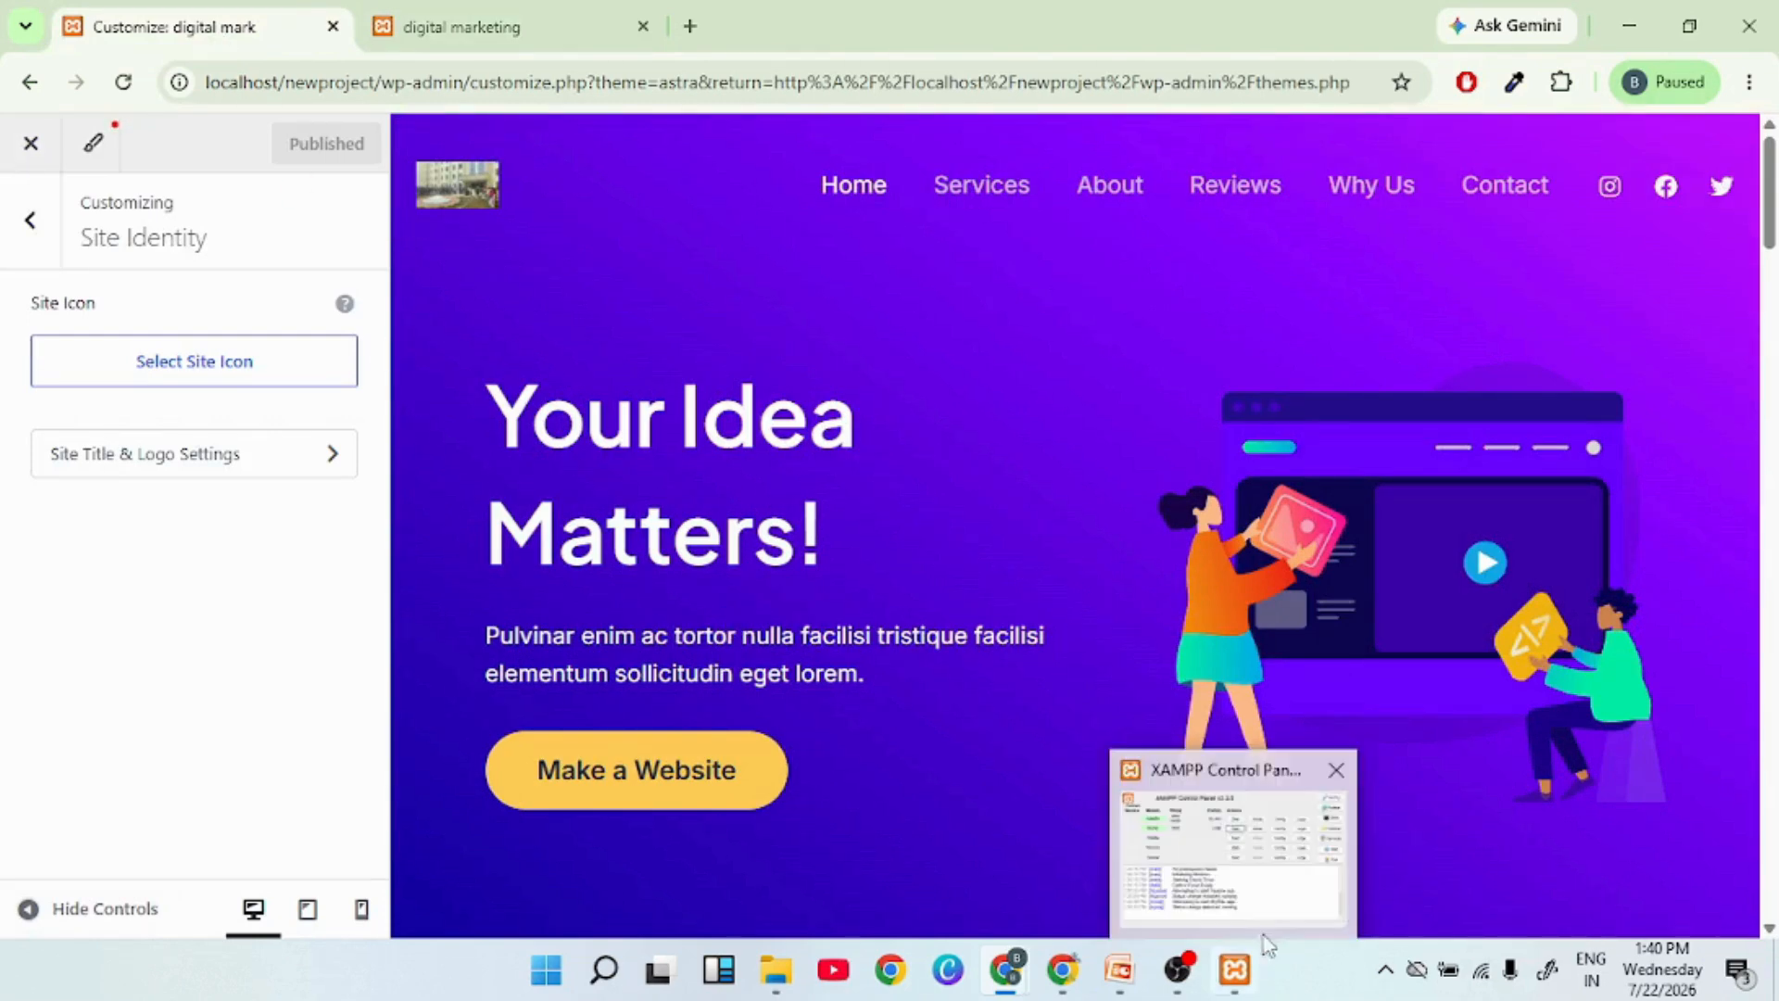
# Switch to the PowerPoint presentation, review its Customize and Practice slides, and return to the WordPress site in the browser
pyautogui.moveTo(1179, 988)
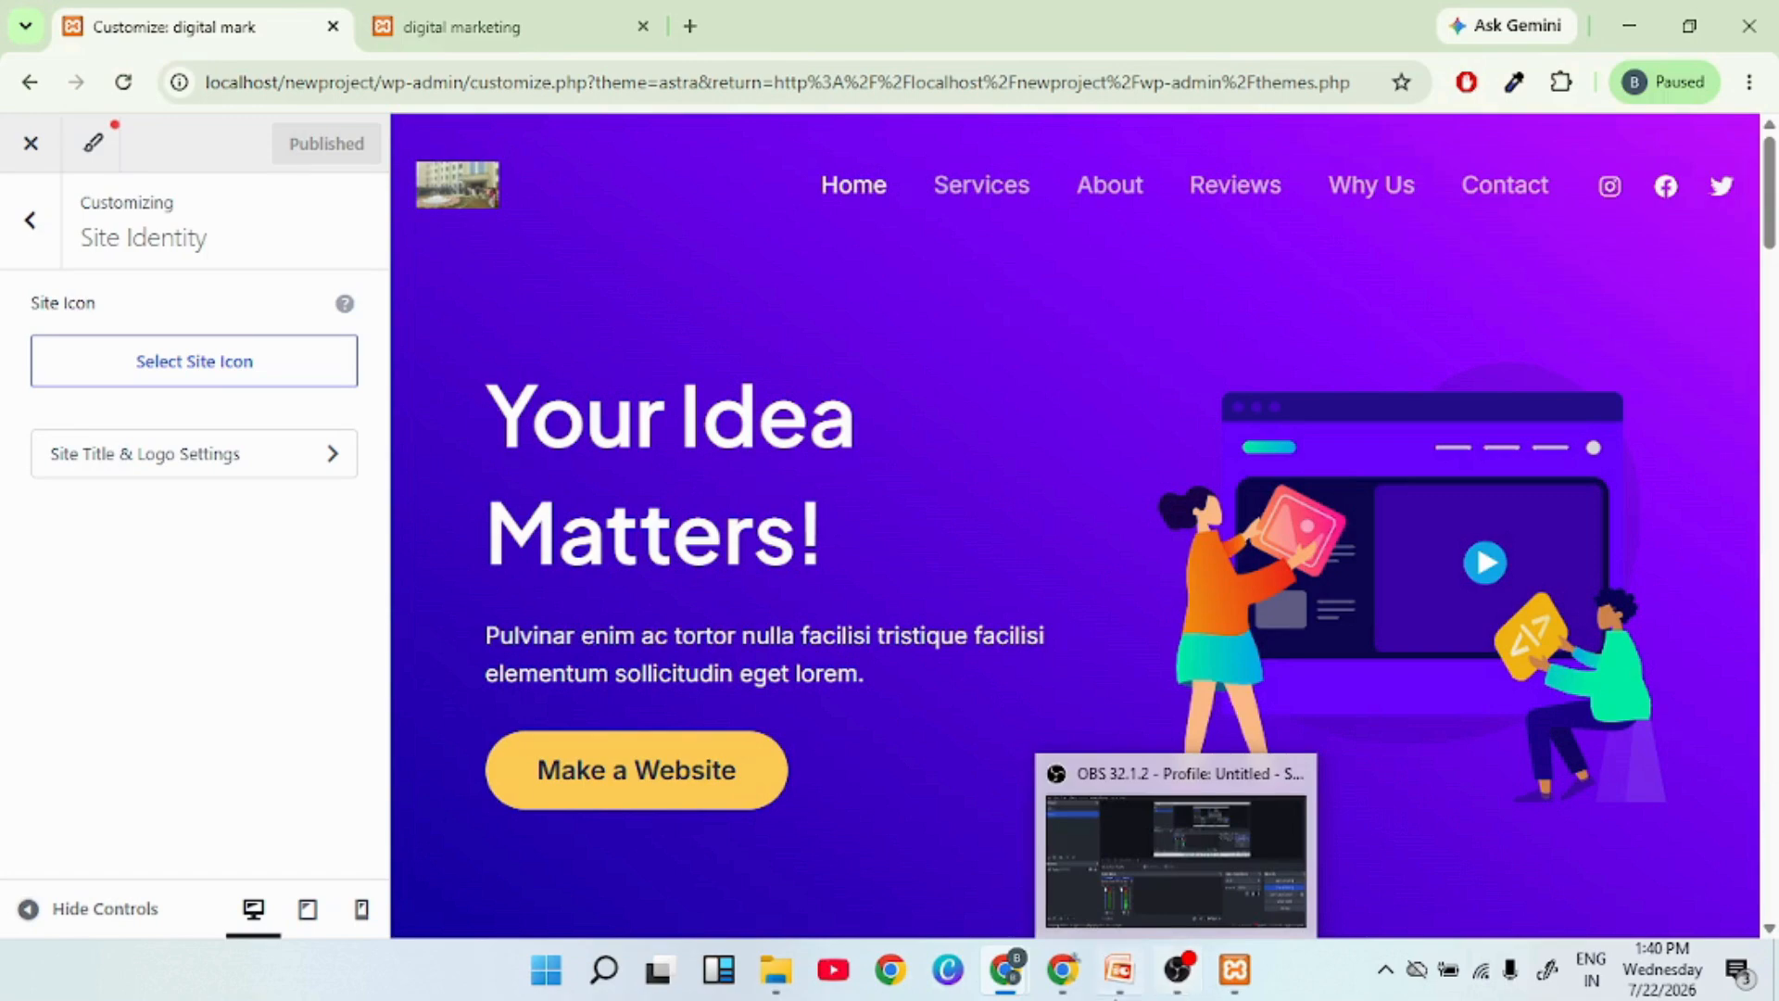
pyautogui.click(1118, 973)
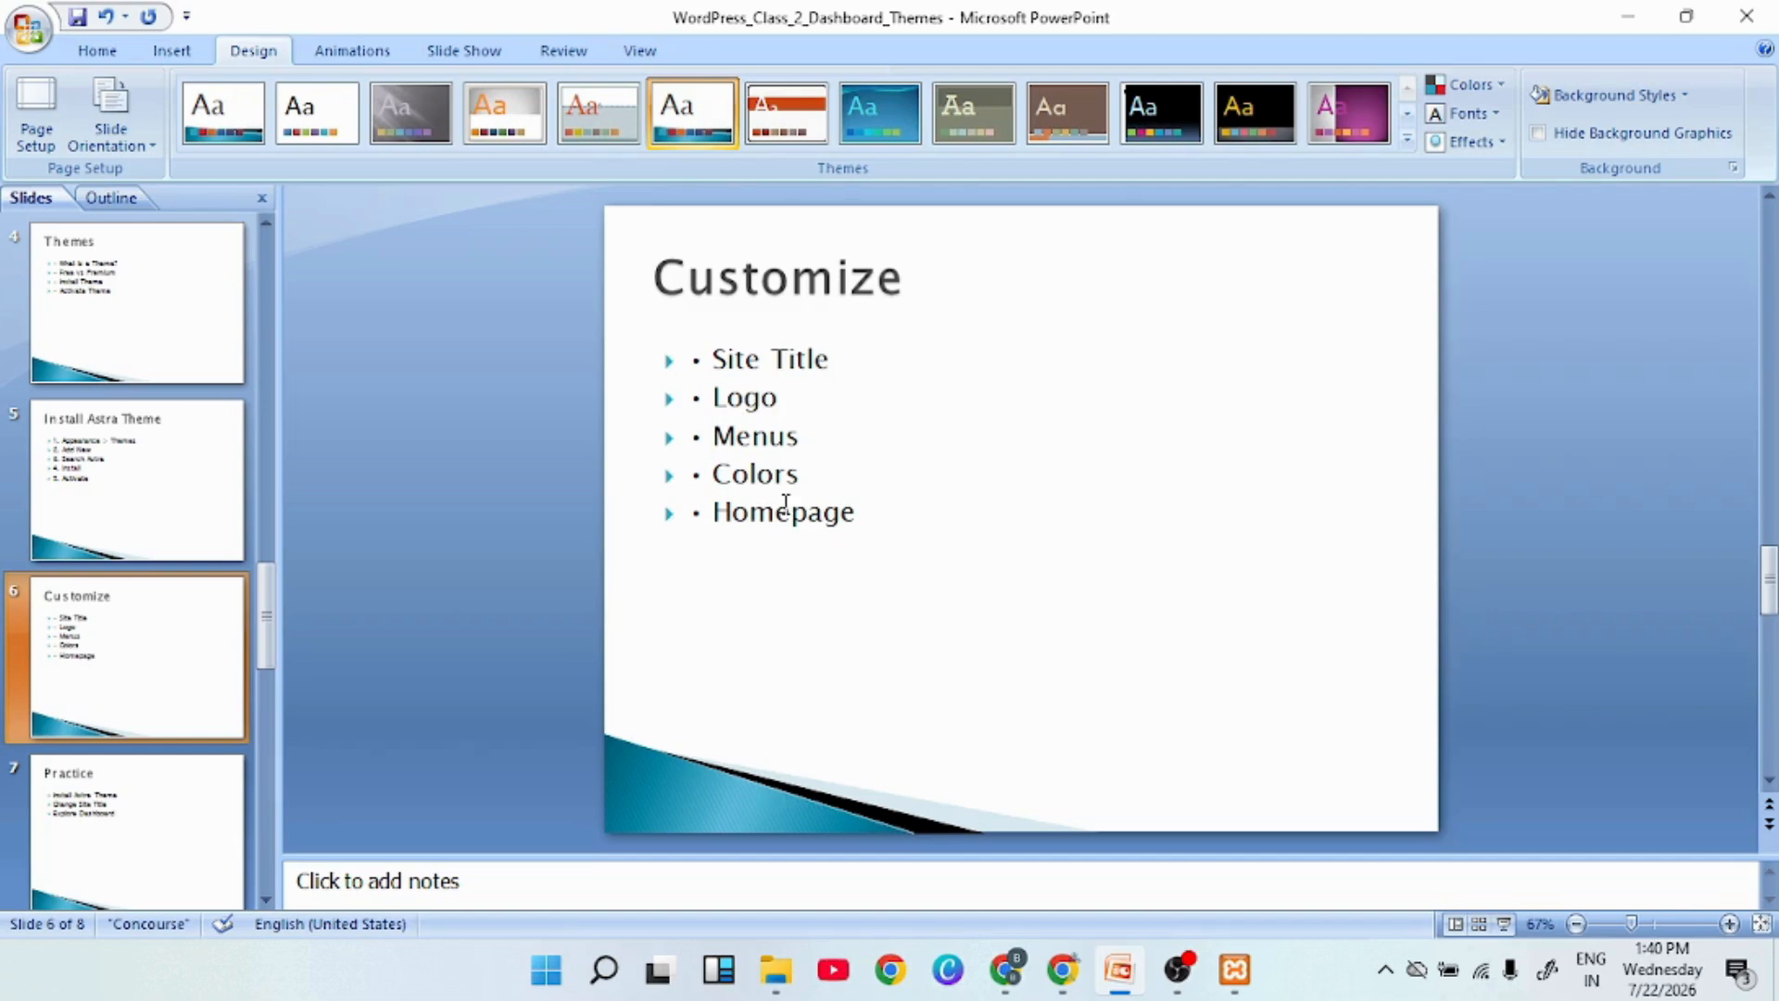
pyautogui.click(1628, 17)
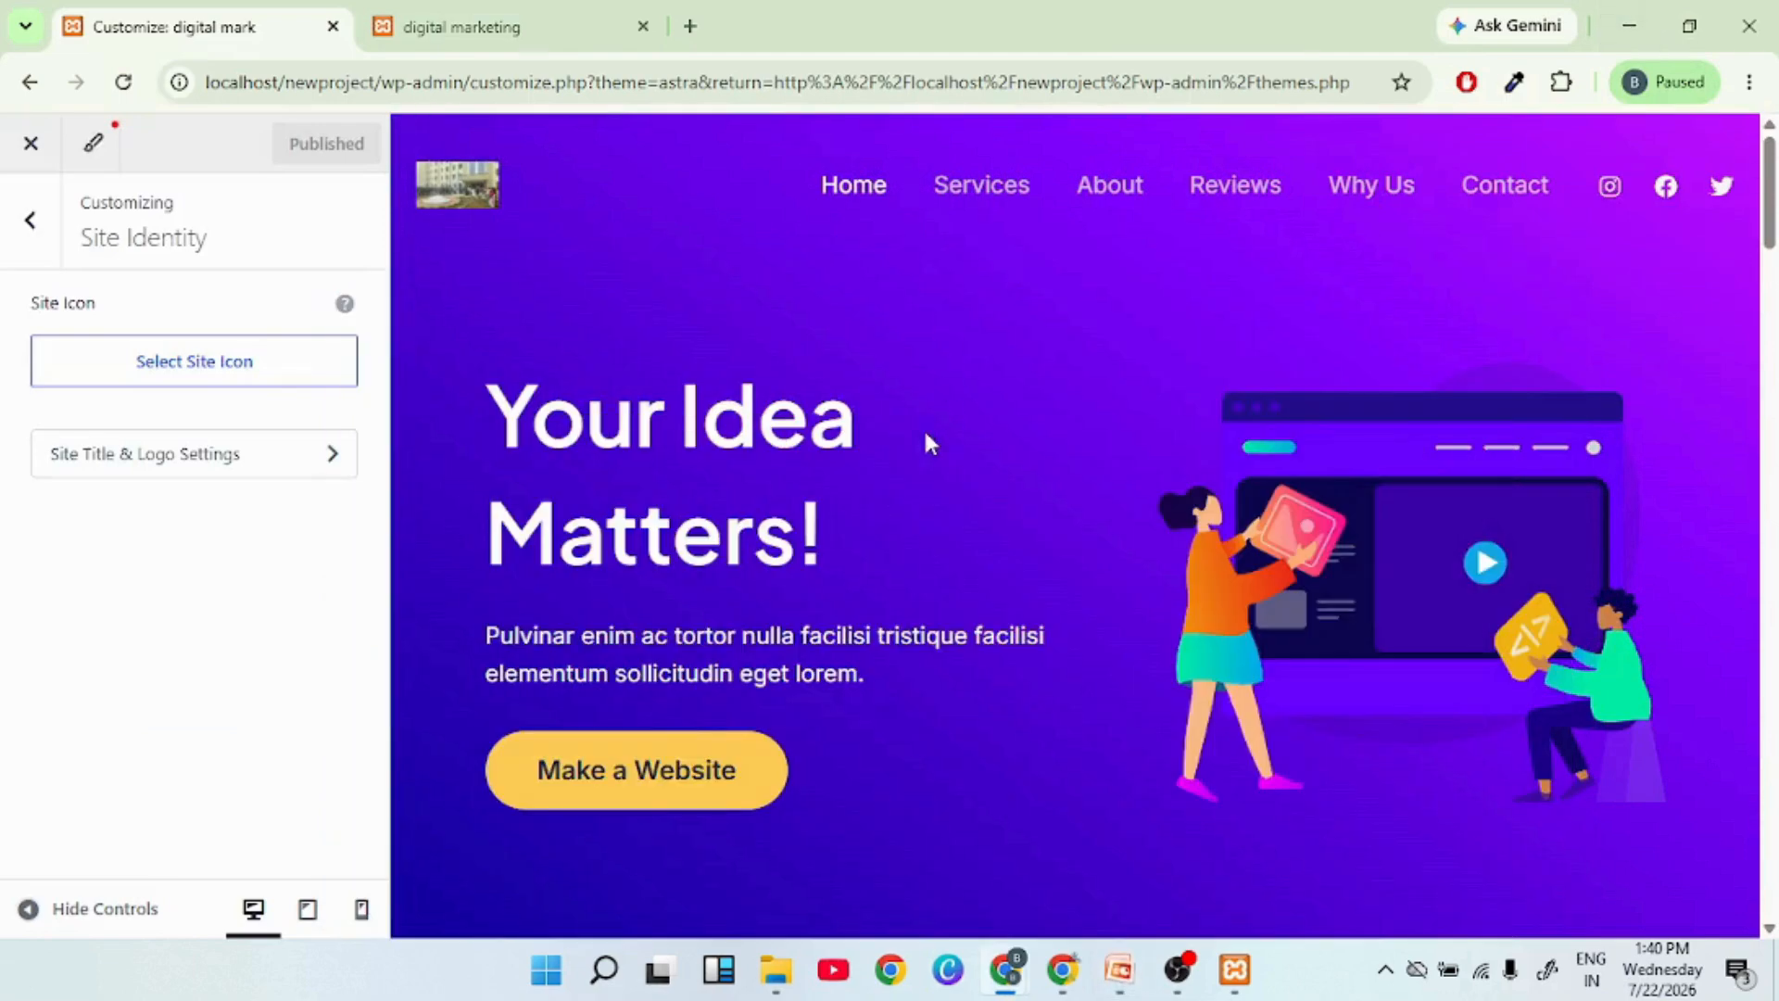
pyautogui.click(1119, 970)
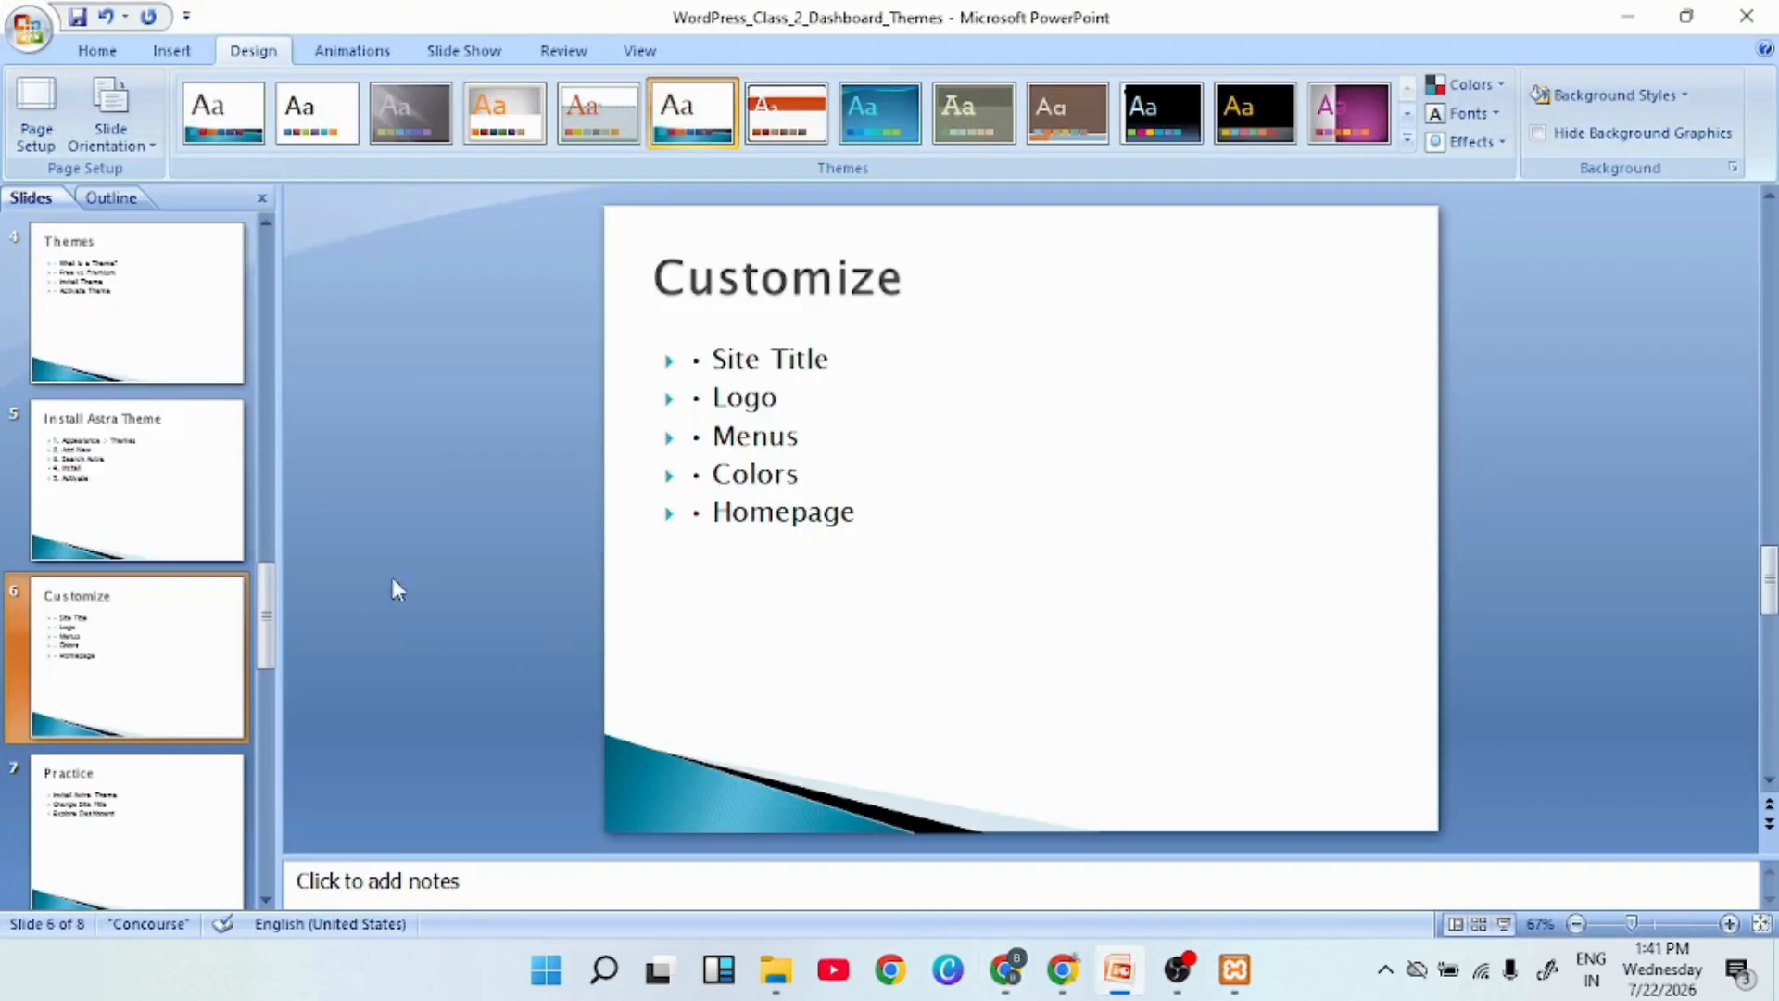
pyautogui.click(80, 836)
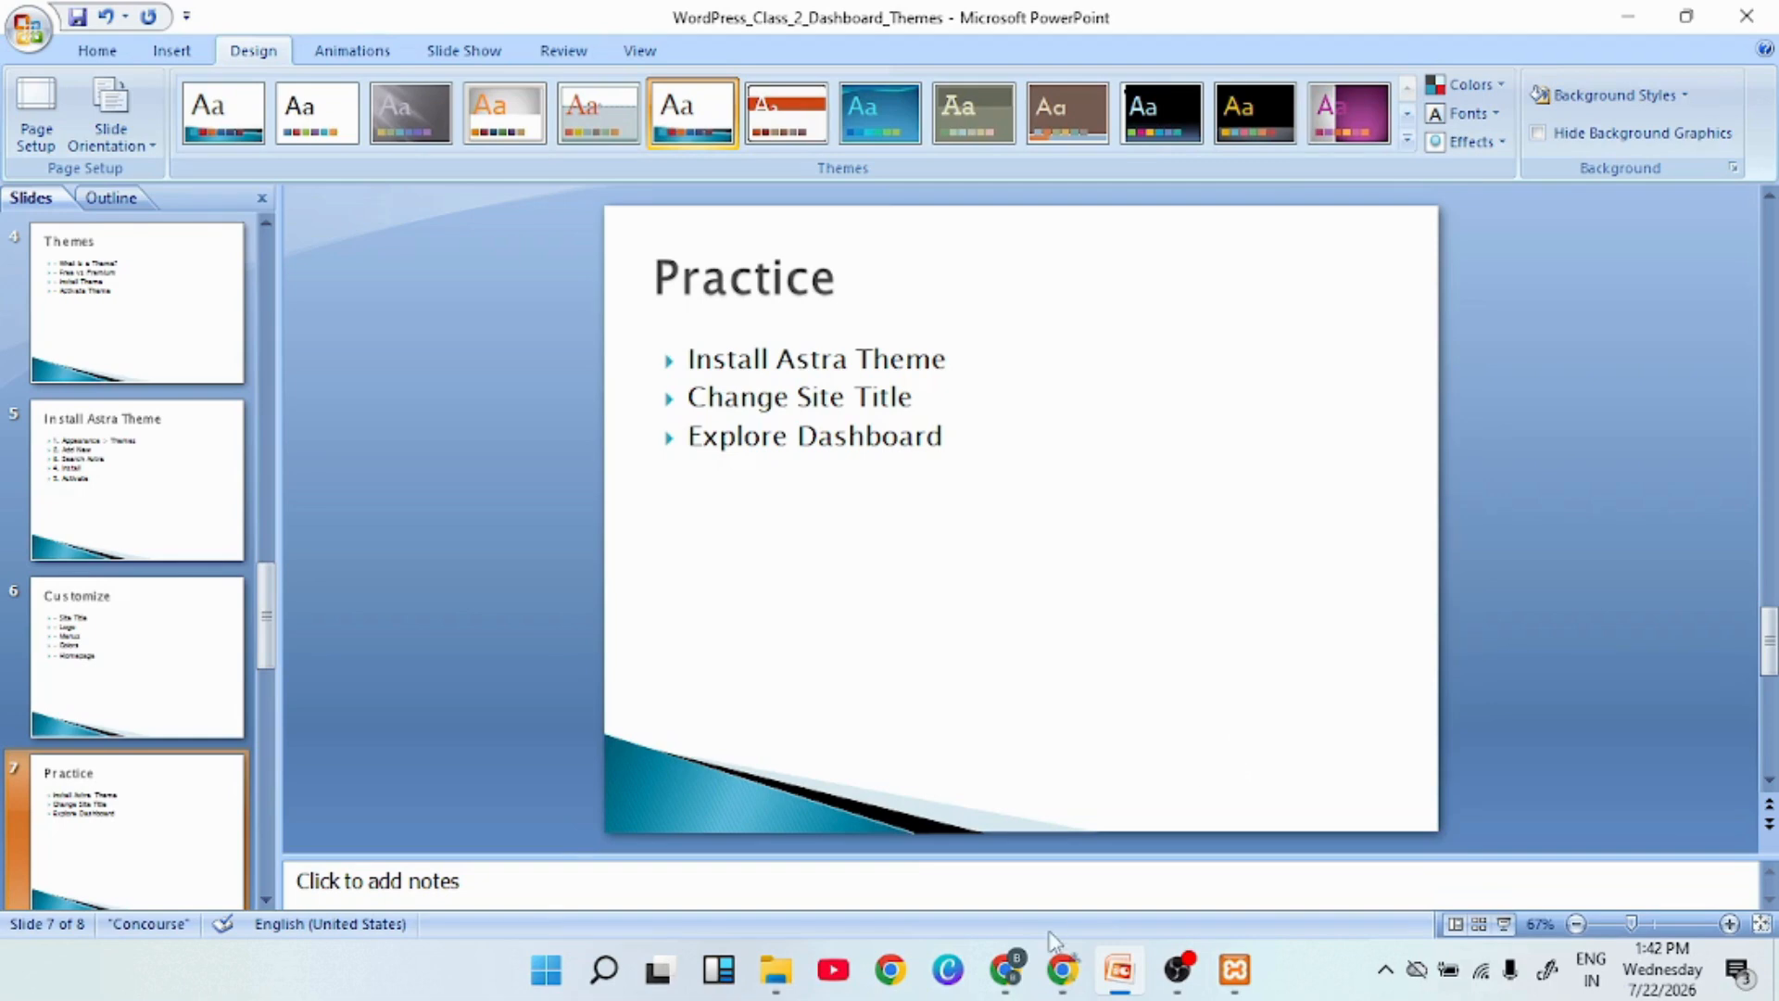
pyautogui.click(1628, 17)
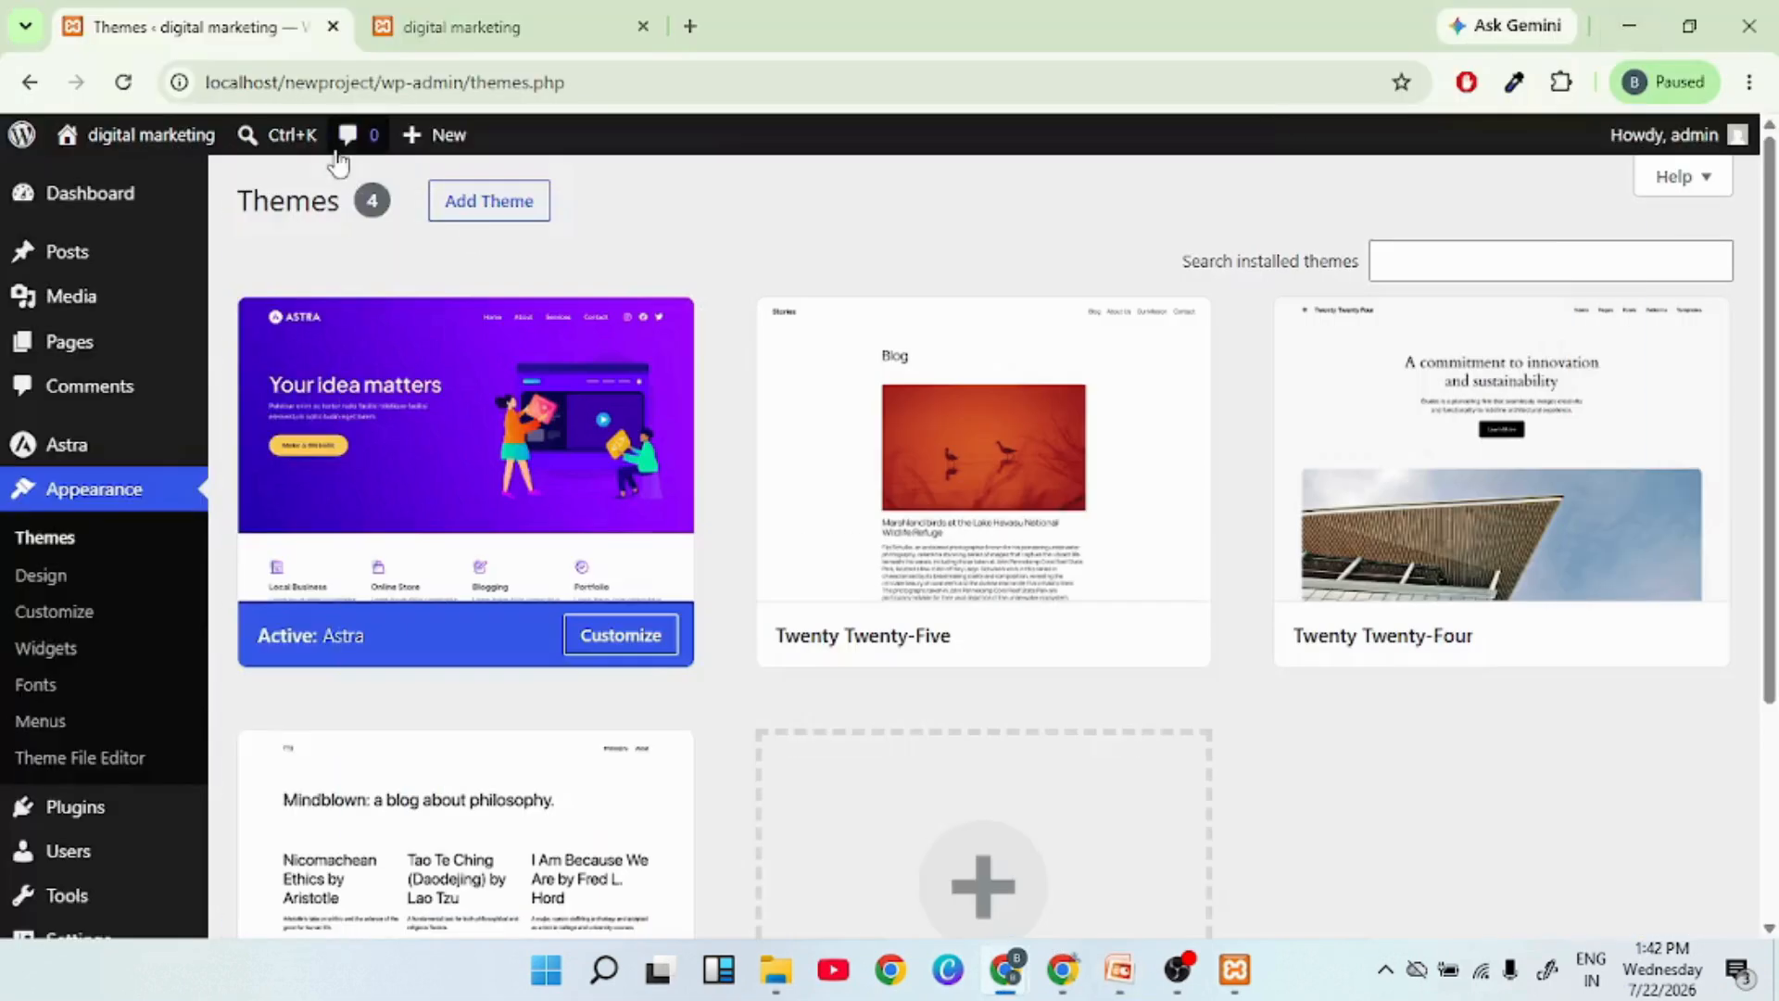
# Look through the WordPress admin's Dashboard, Posts list, Media Library and Pages list
pyautogui.click(83, 198)
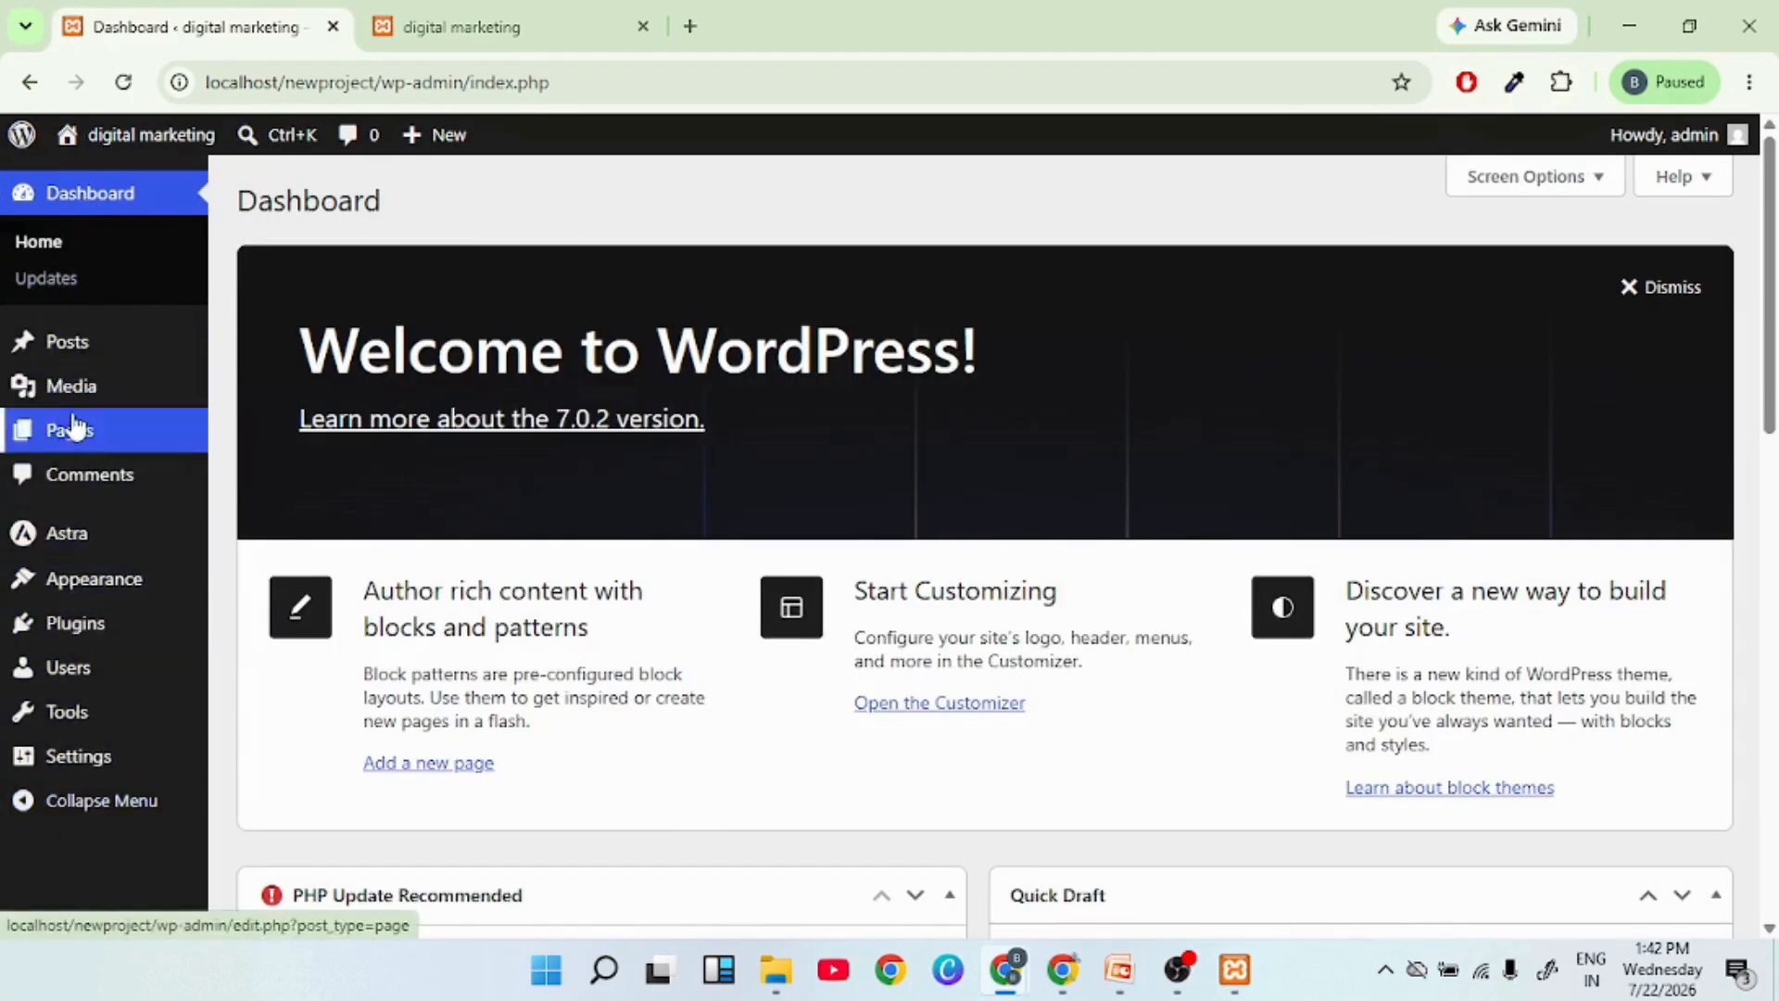
pyautogui.click(74, 347)
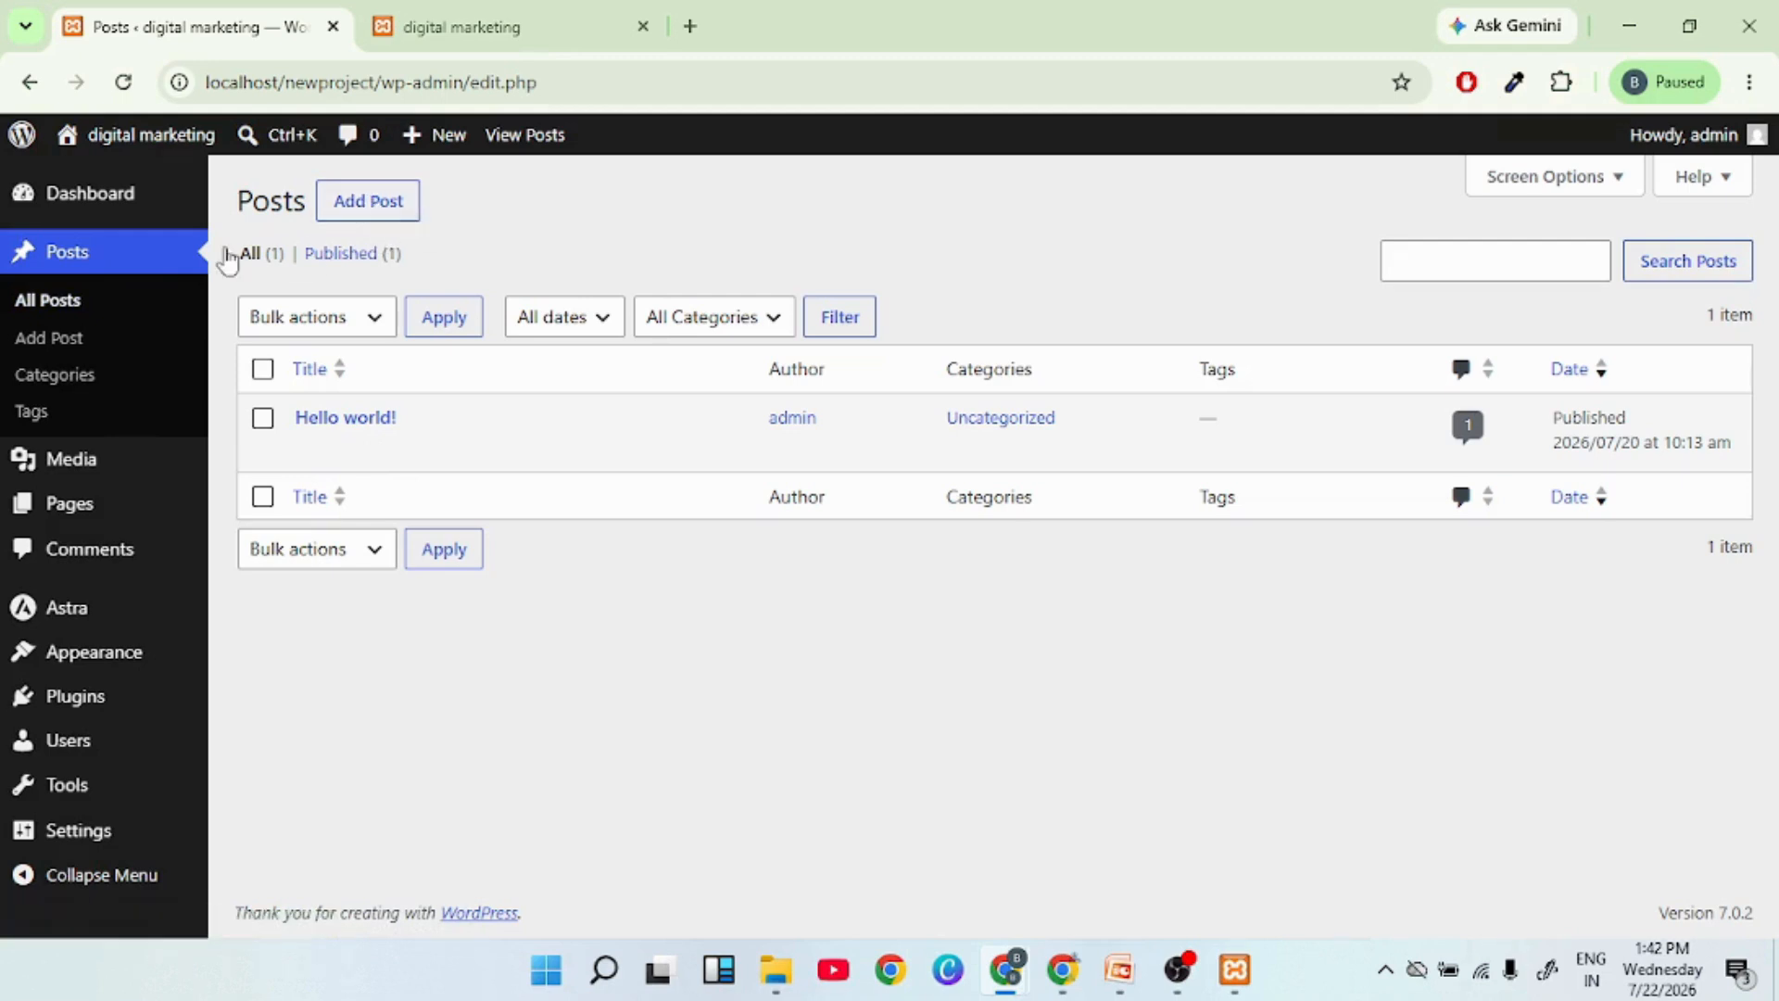
pyautogui.click(91, 261)
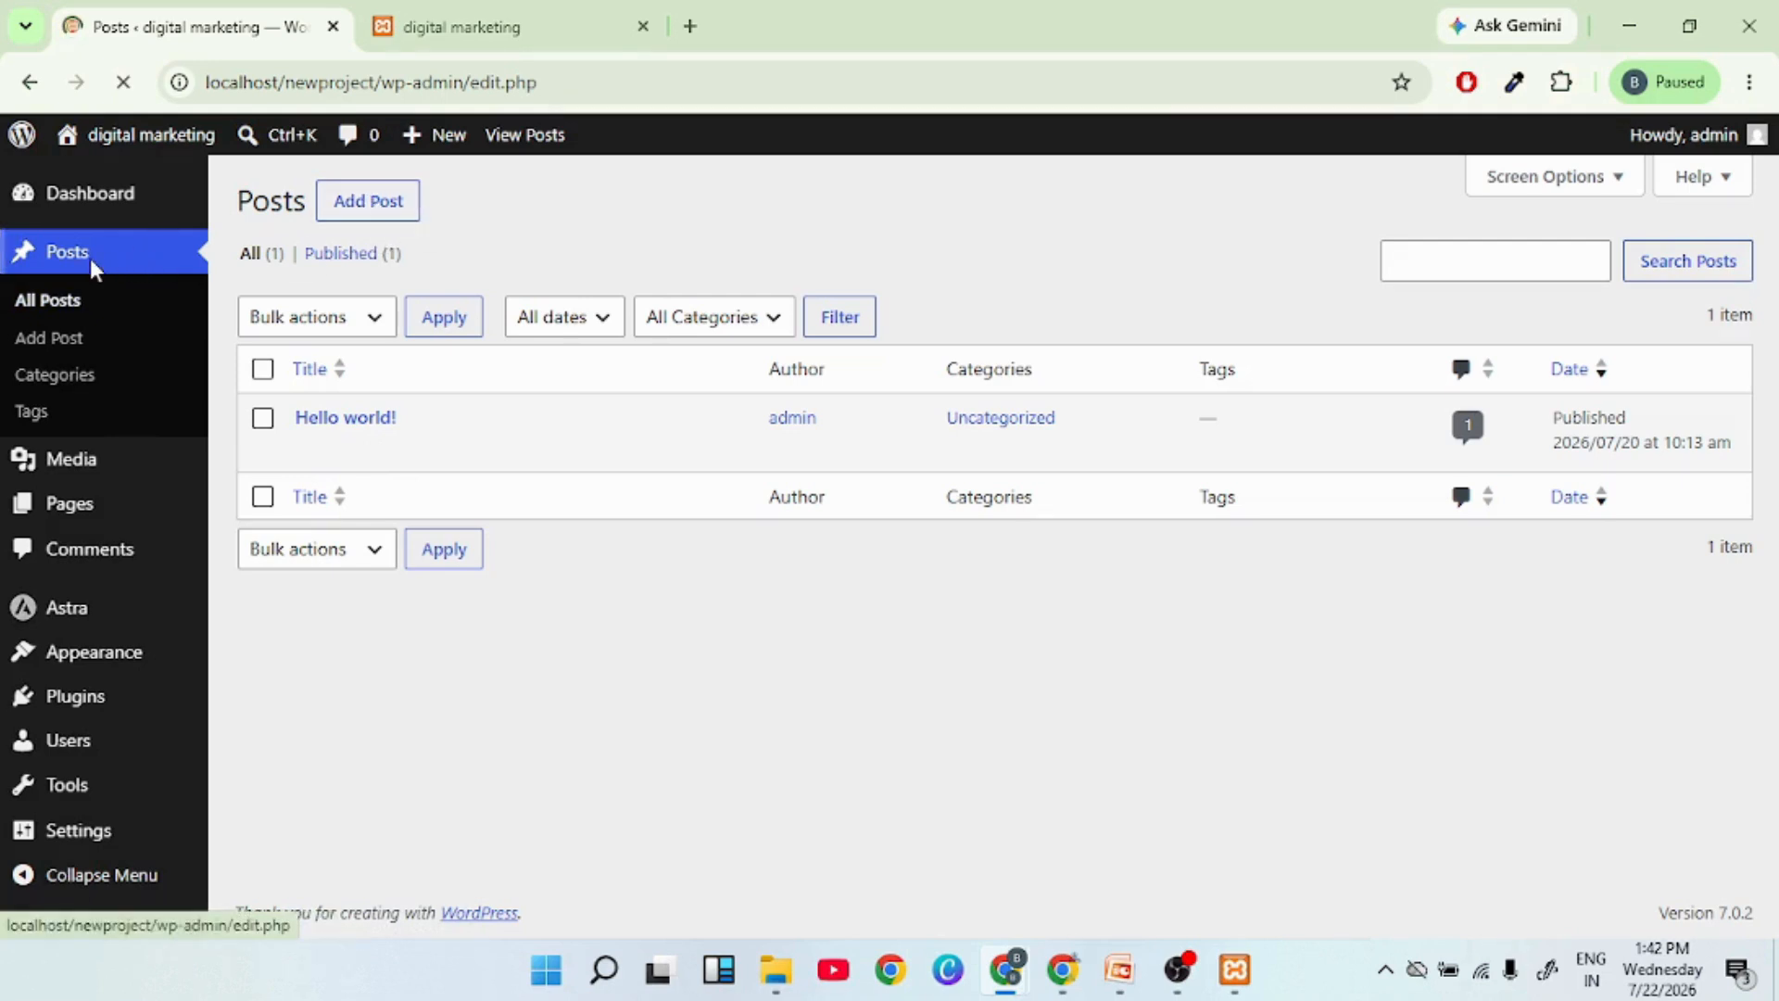
pyautogui.click(88, 472)
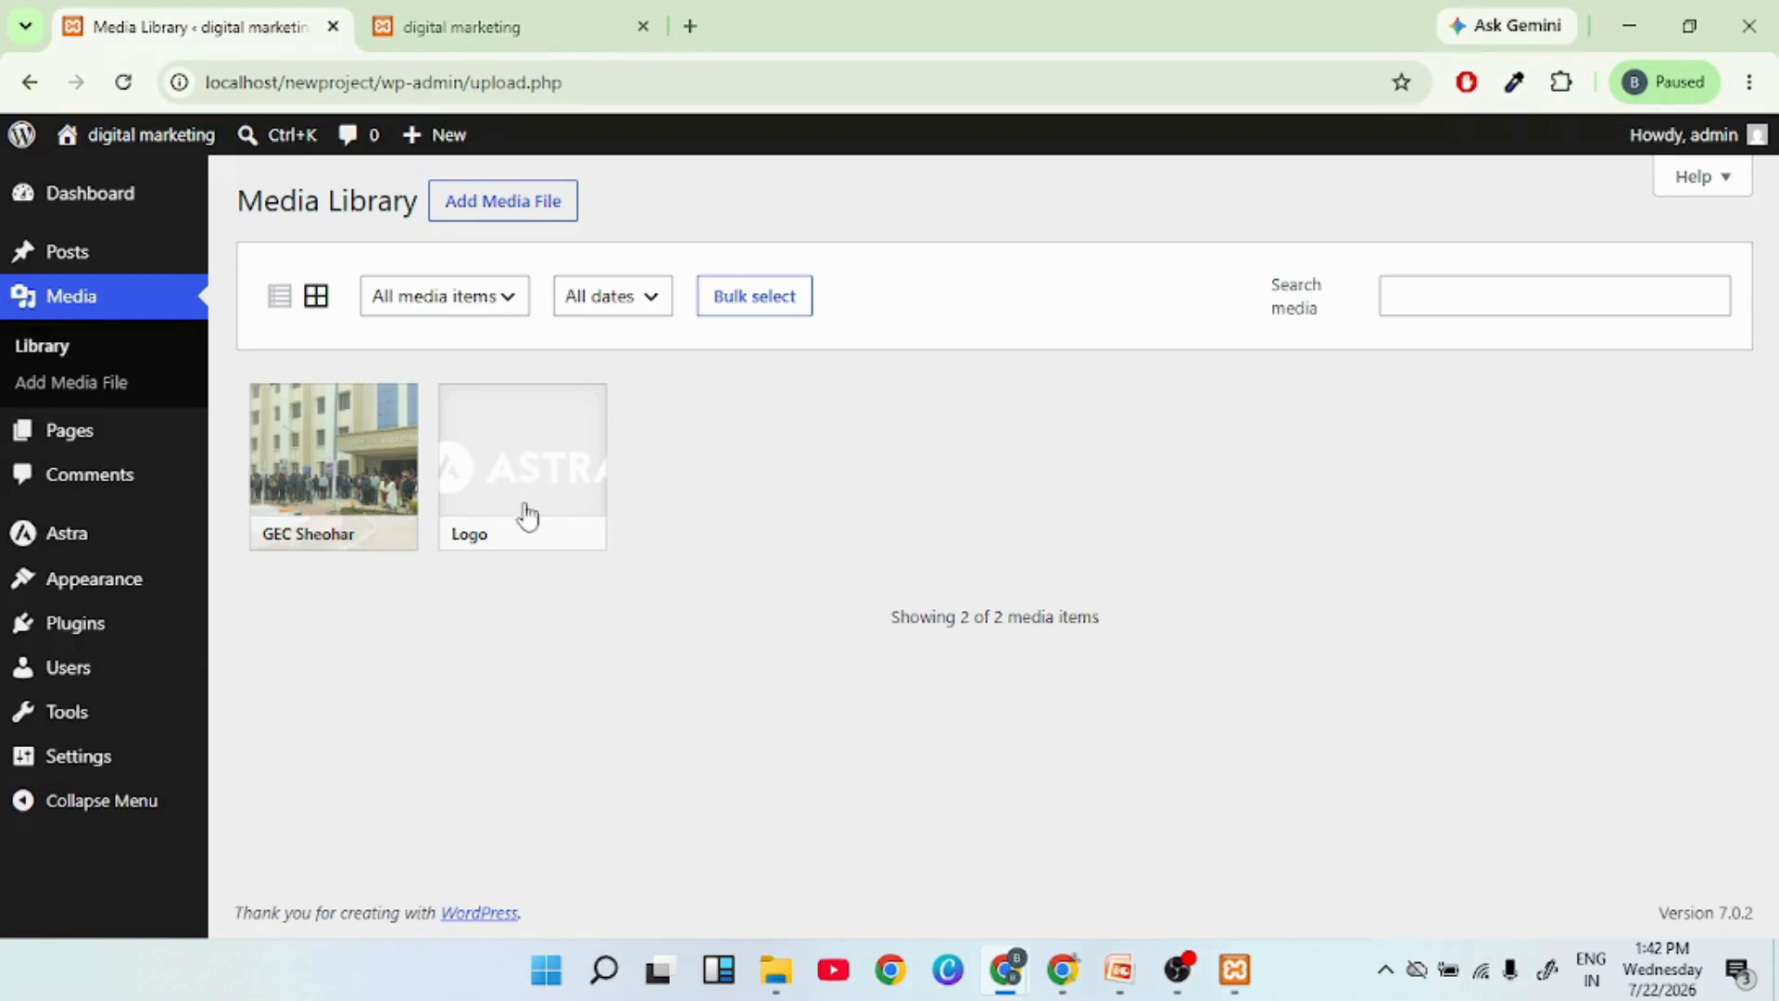
pyautogui.click(74, 443)
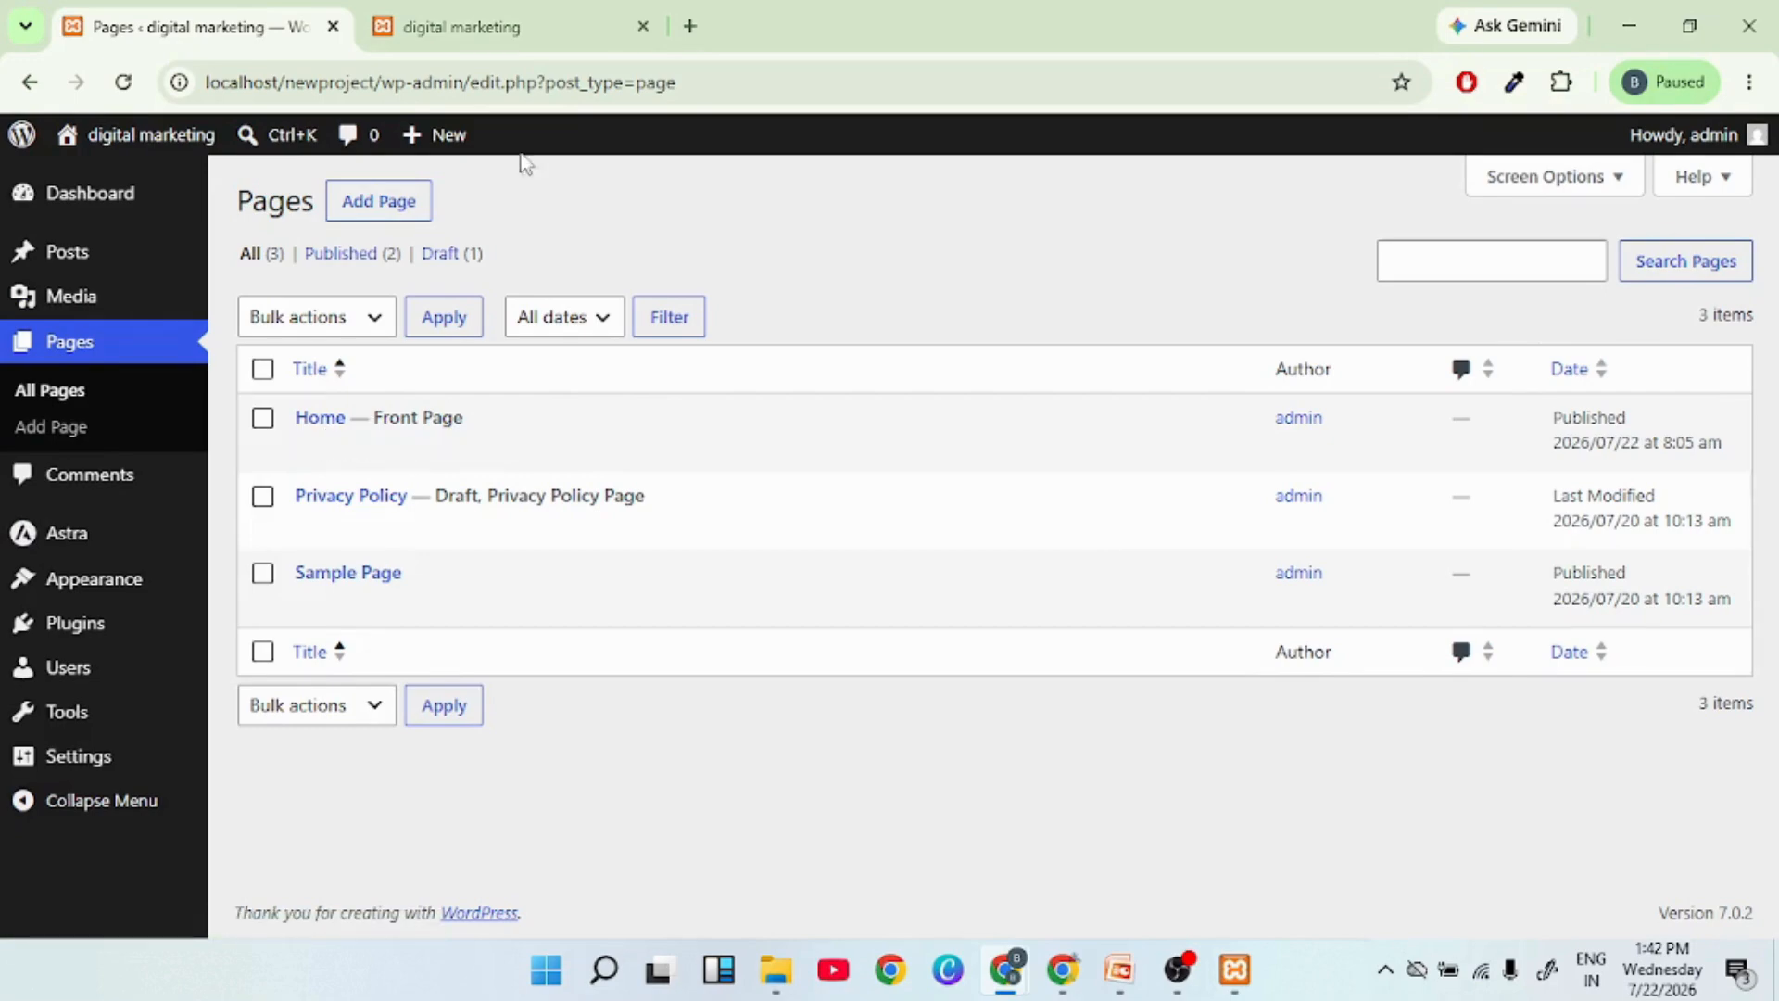
# Compare the Pages list with the live home page and its Services section, and look over the remaining admin menu entries
pyautogui.click(458, 25)
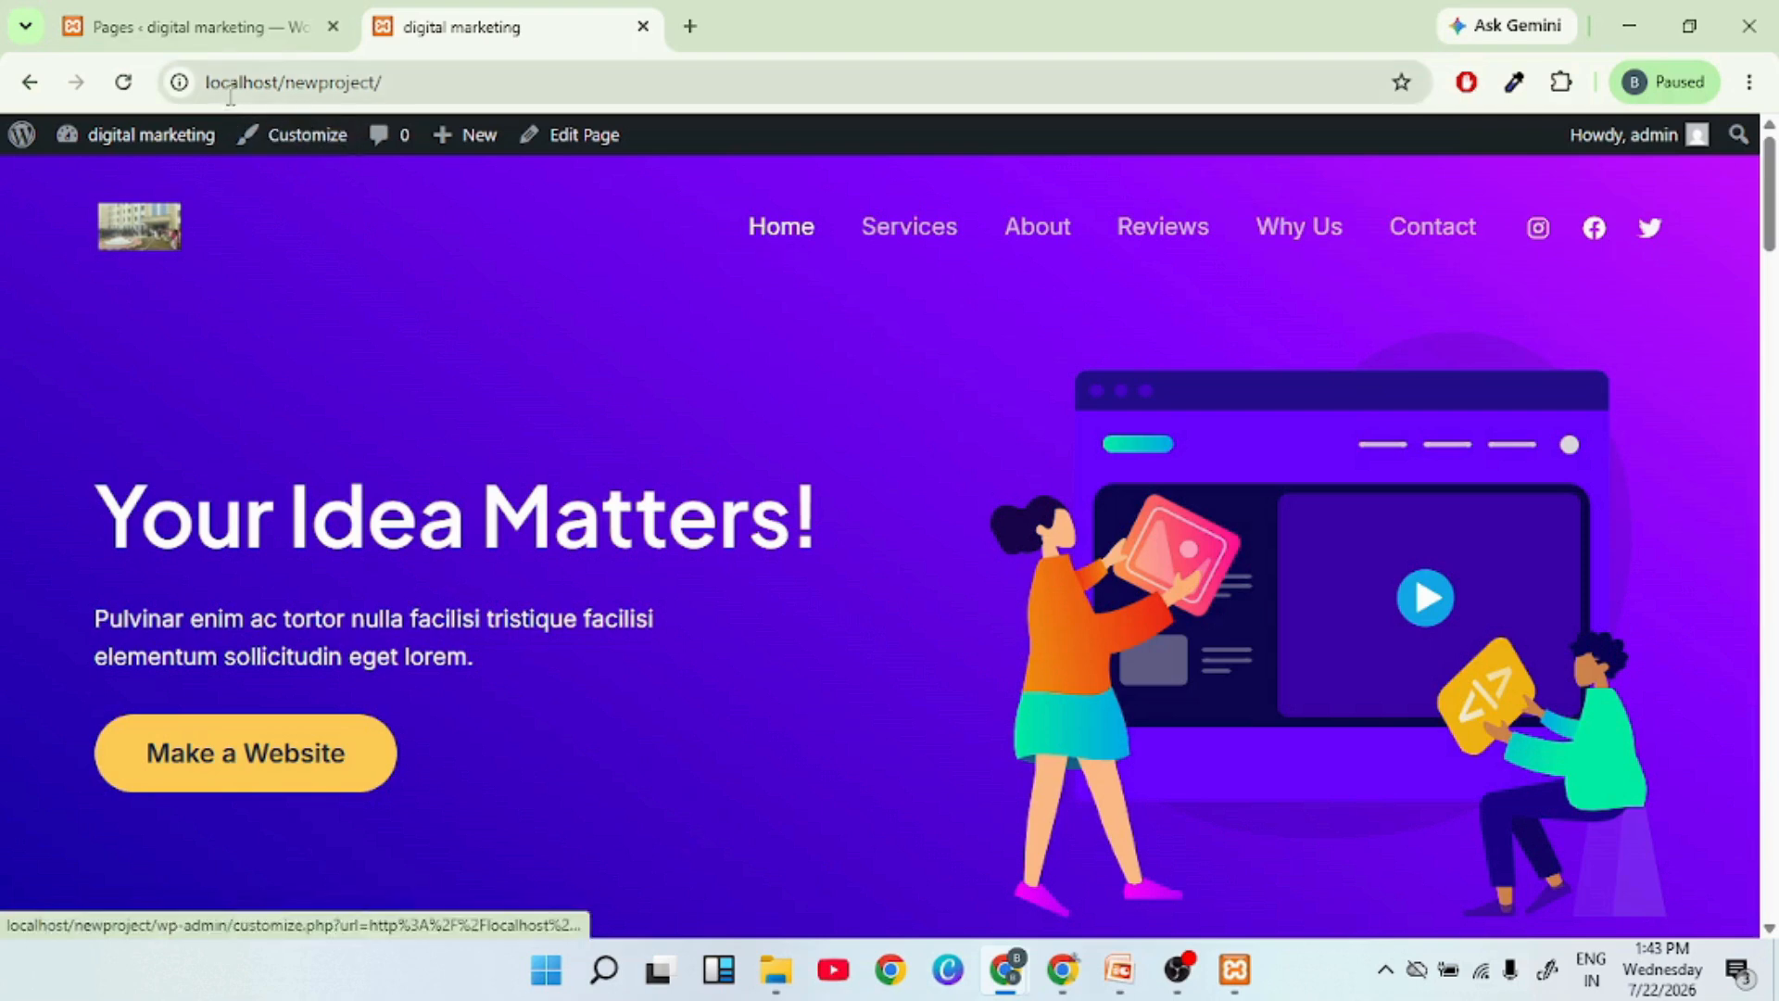
pyautogui.click(200, 26)
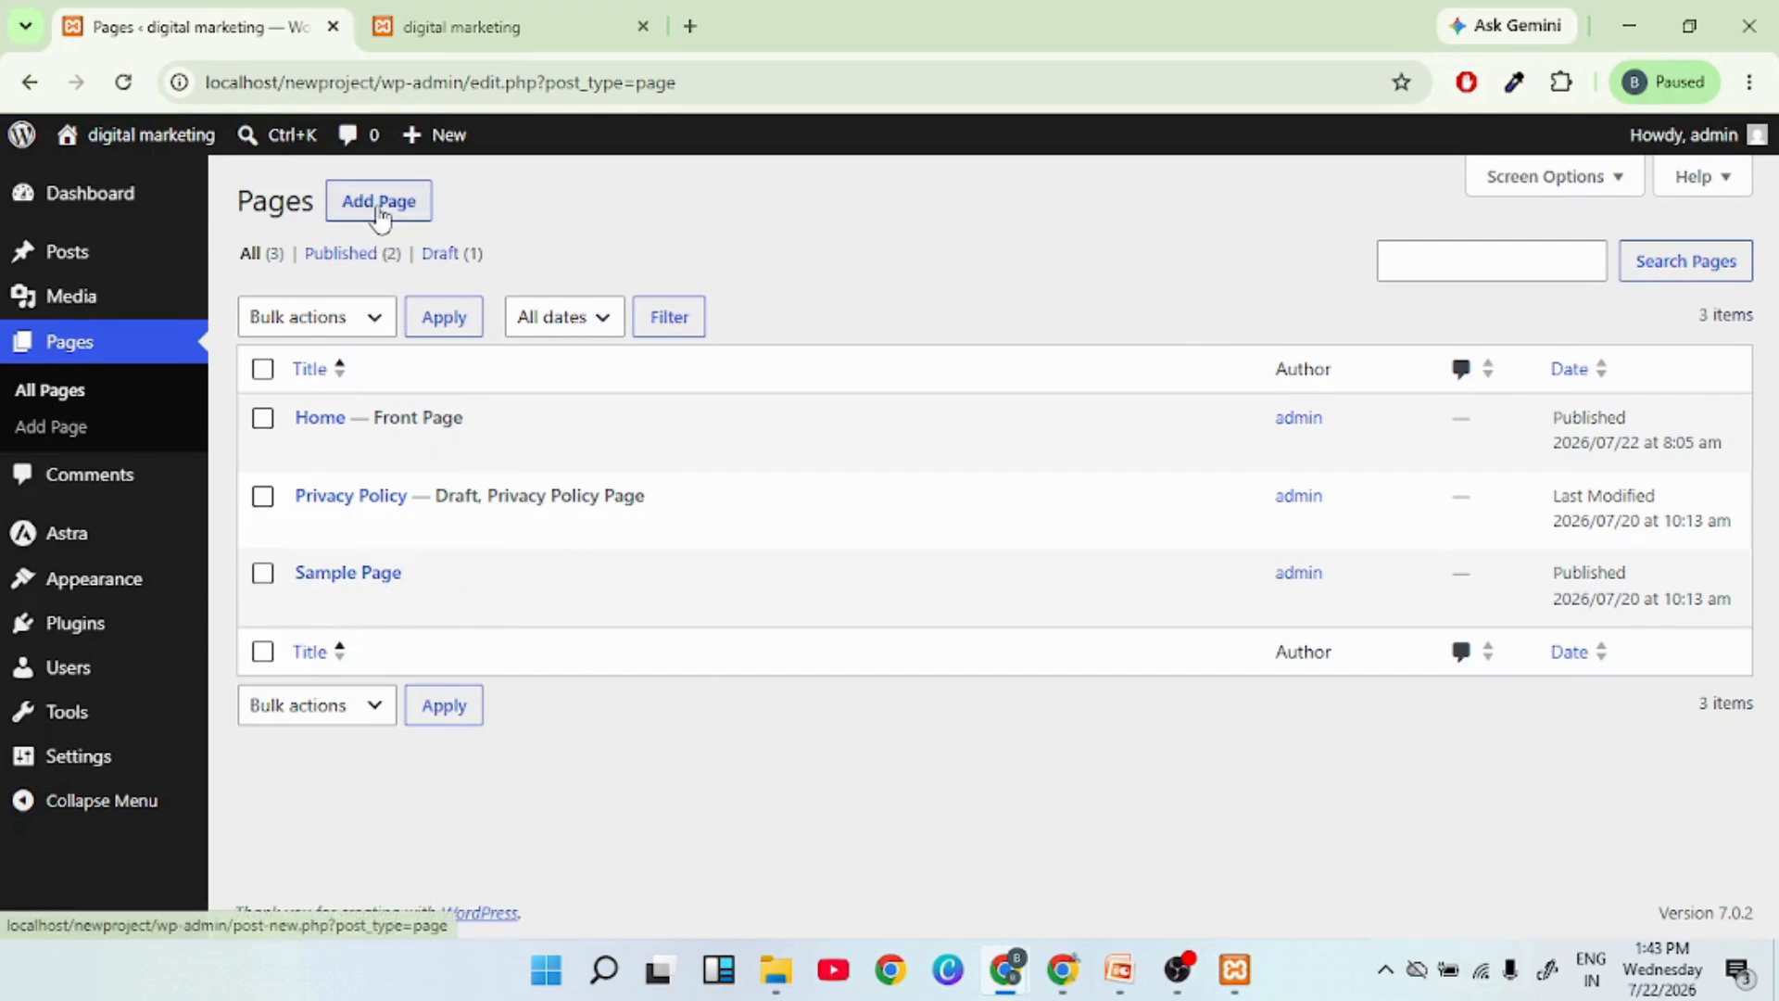
pyautogui.click(463, 28)
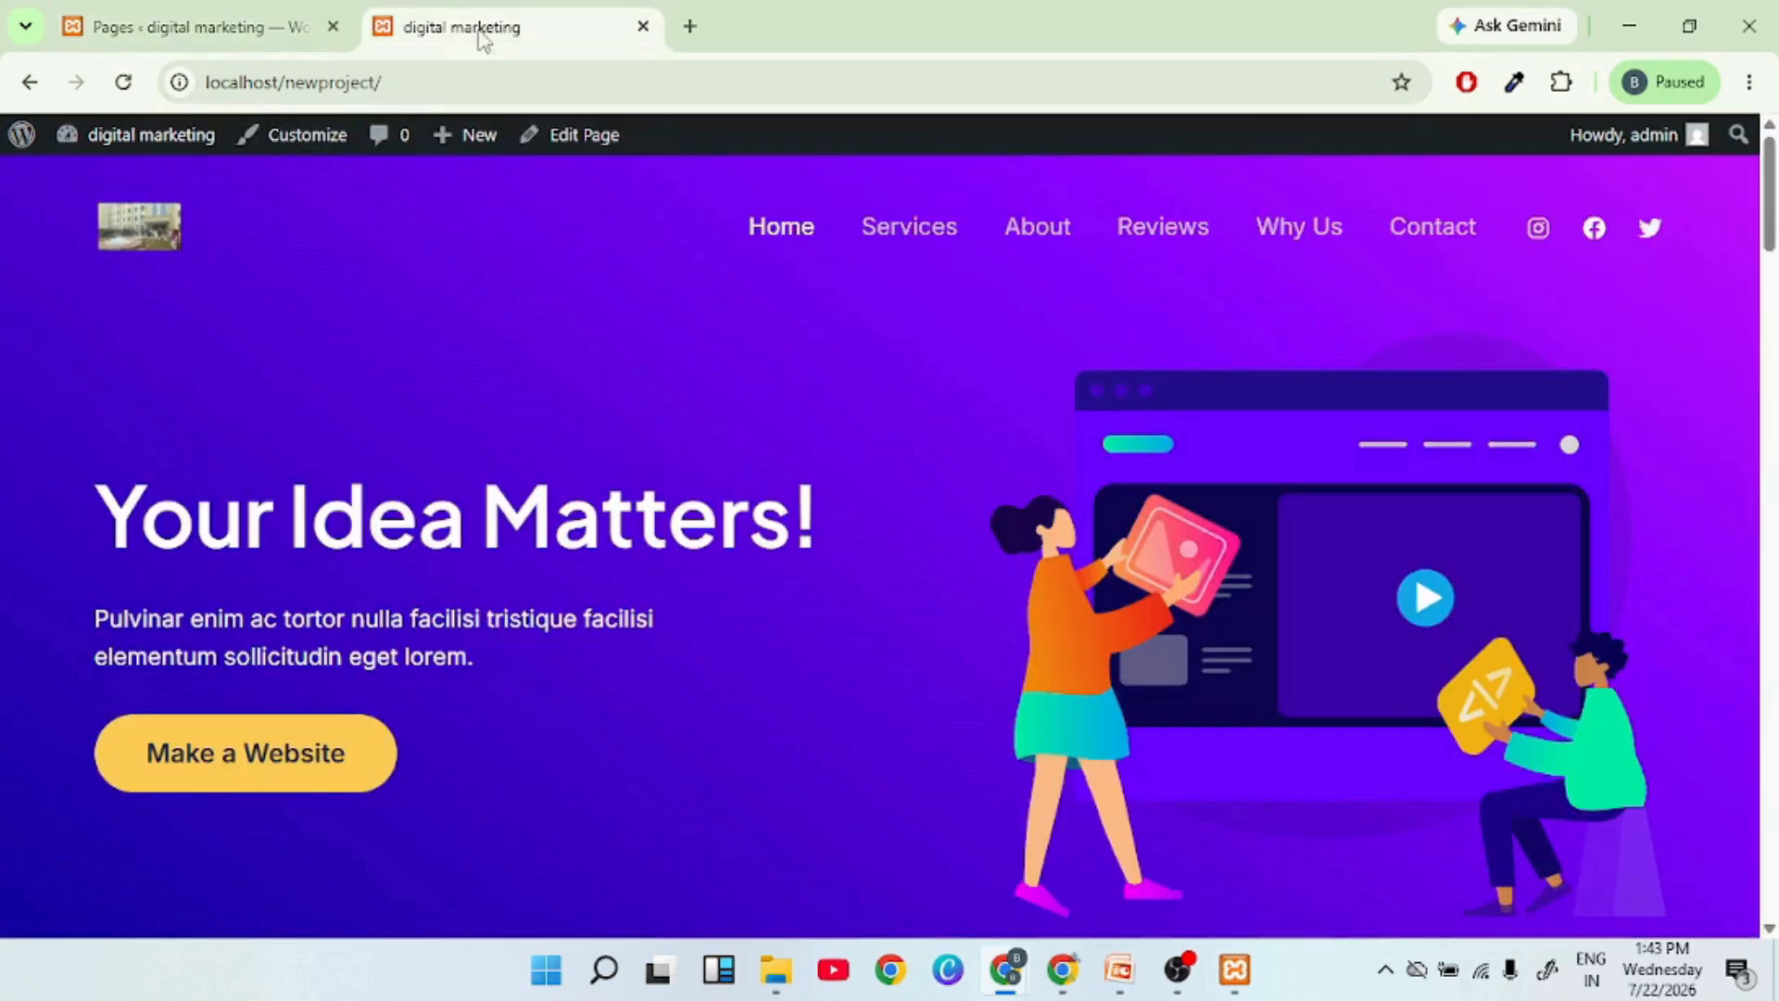
pyautogui.click(895, 238)
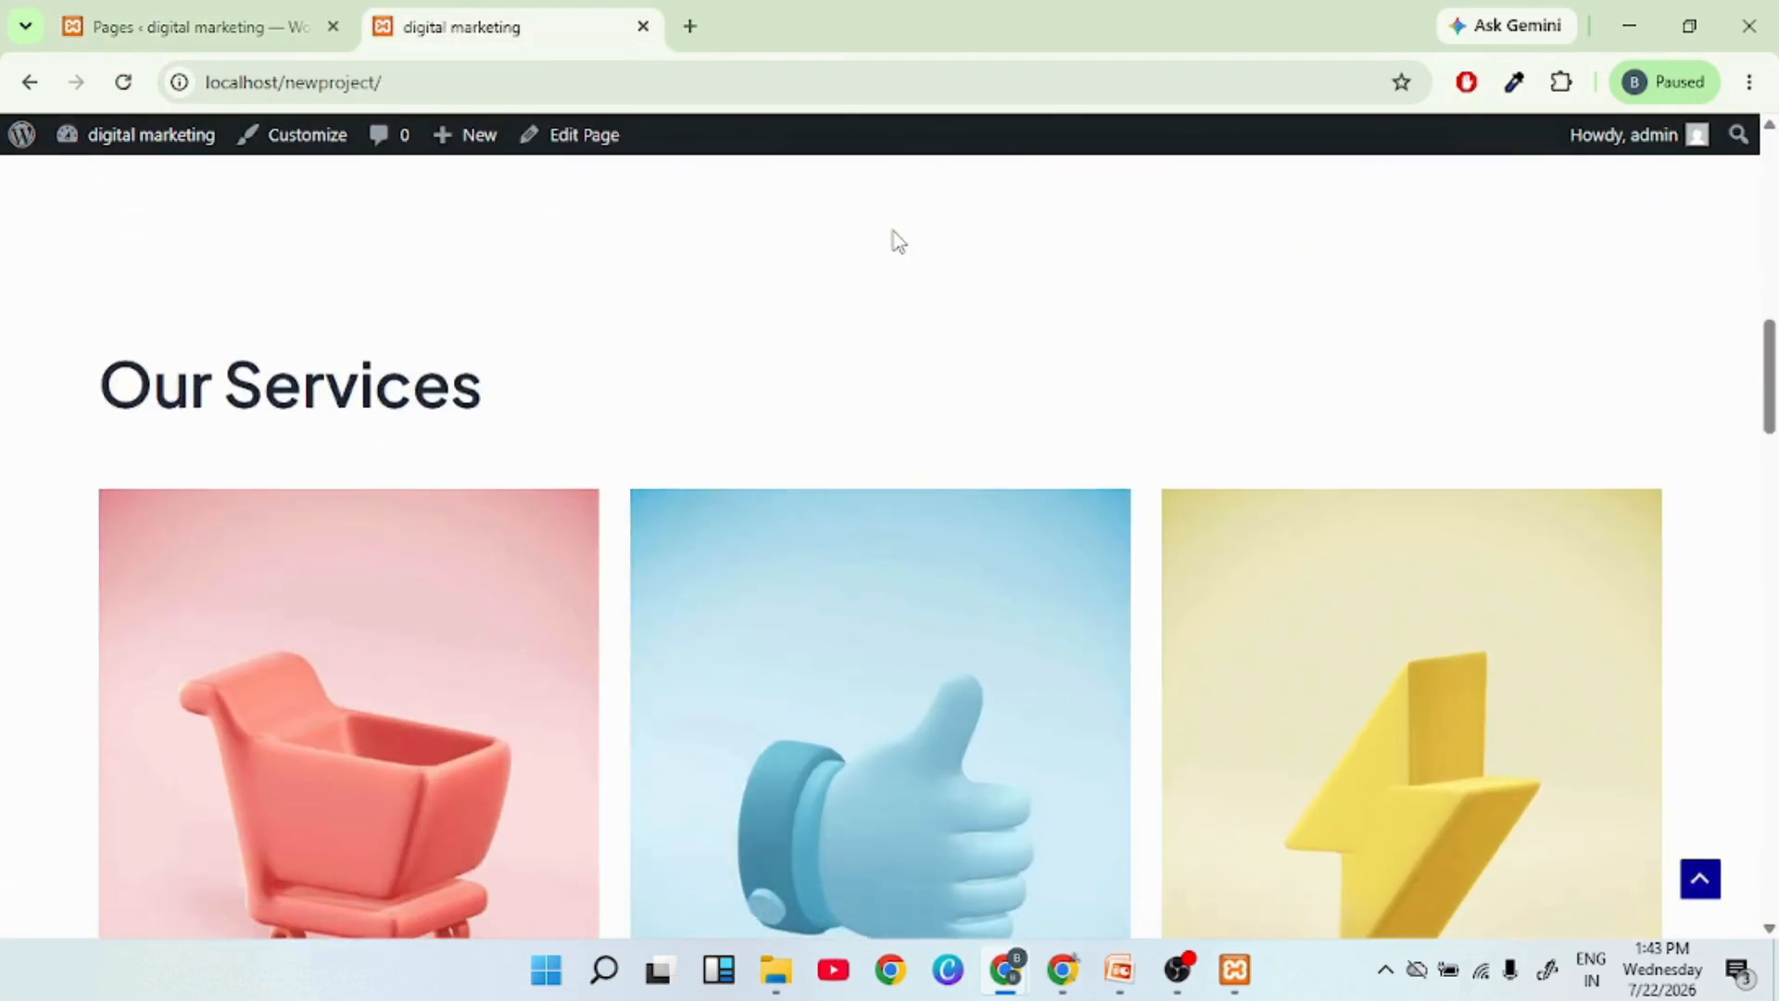
pyautogui.click(220, 28)
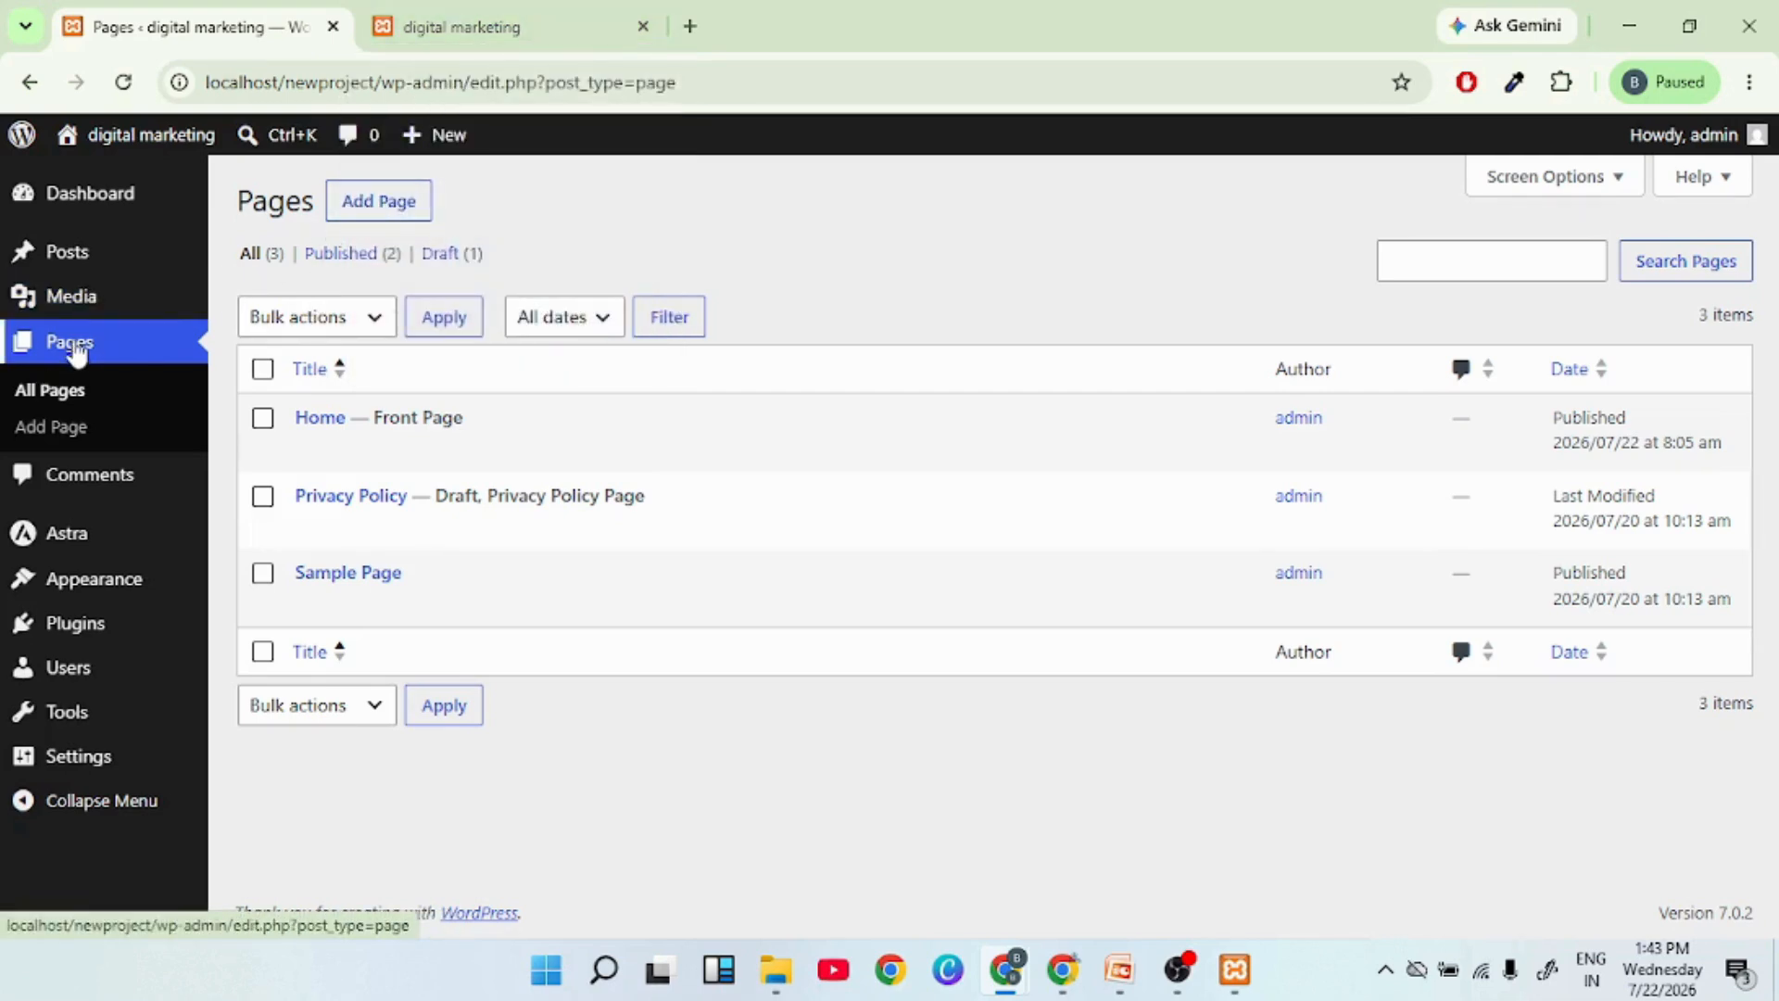
pyautogui.moveTo(84, 547)
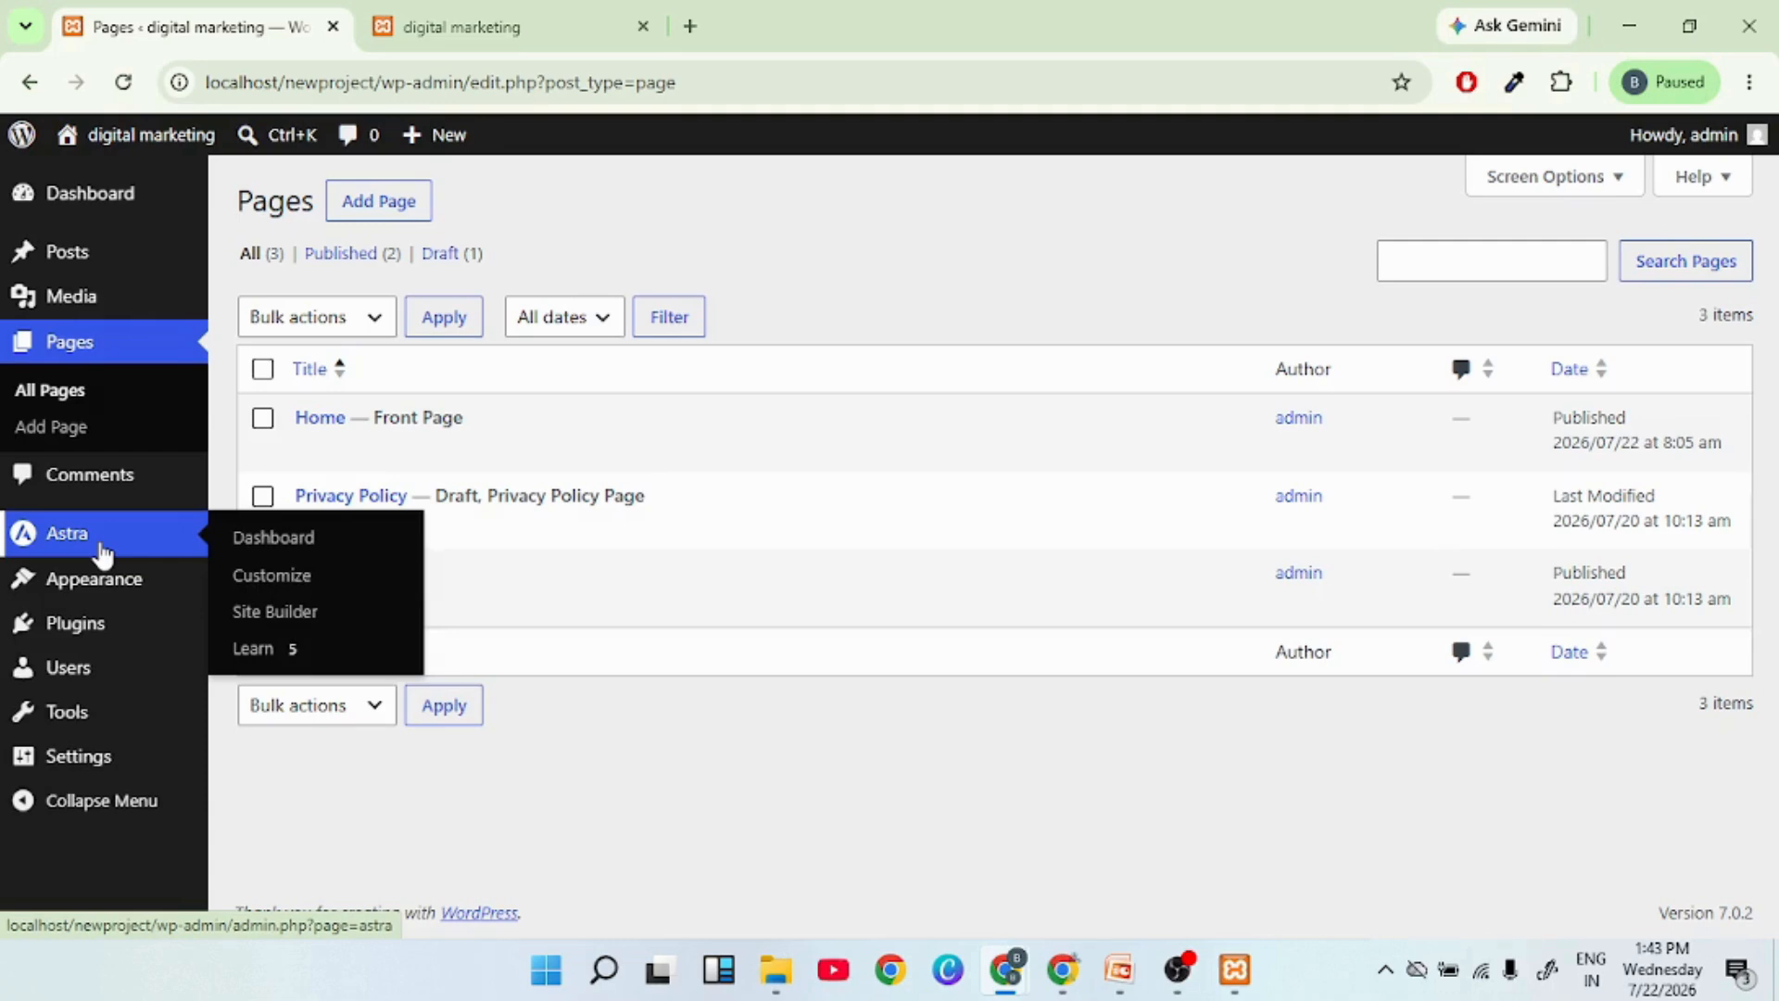
pyautogui.moveTo(97, 597)
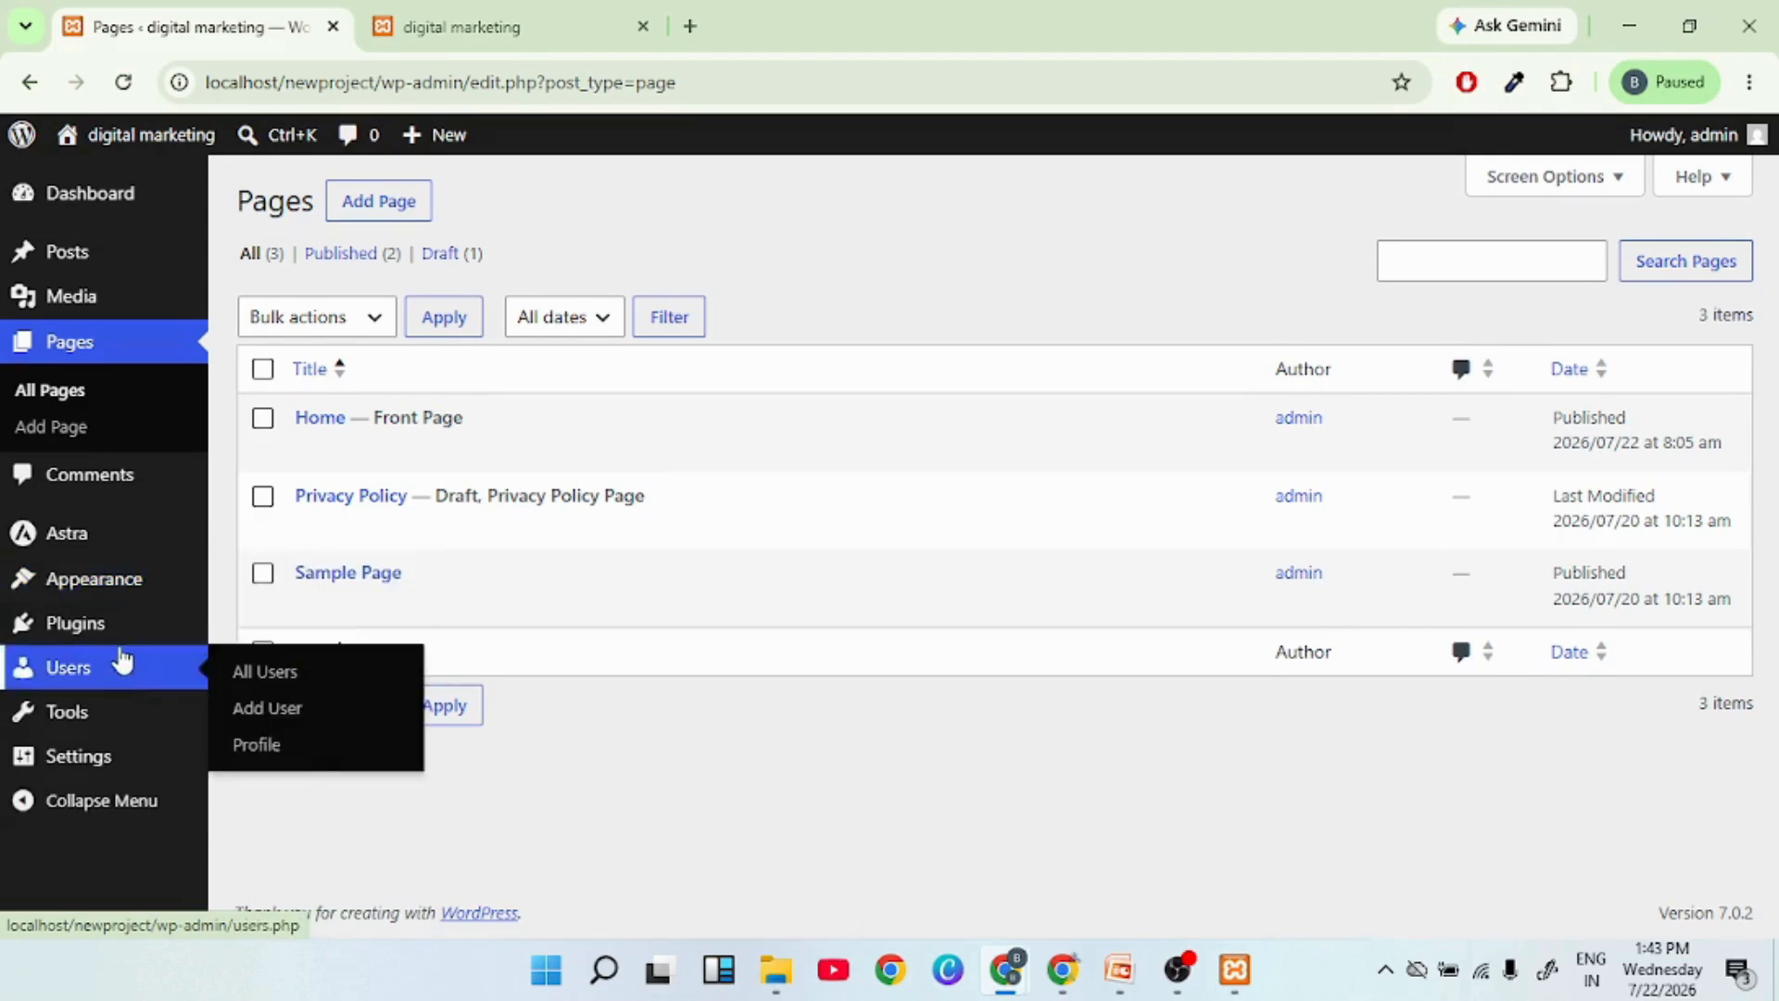
# Switch to the PowerPoint presentation and review the Next Class slide on Pages, Posts & Elementor Basics
pyautogui.click(1124, 985)
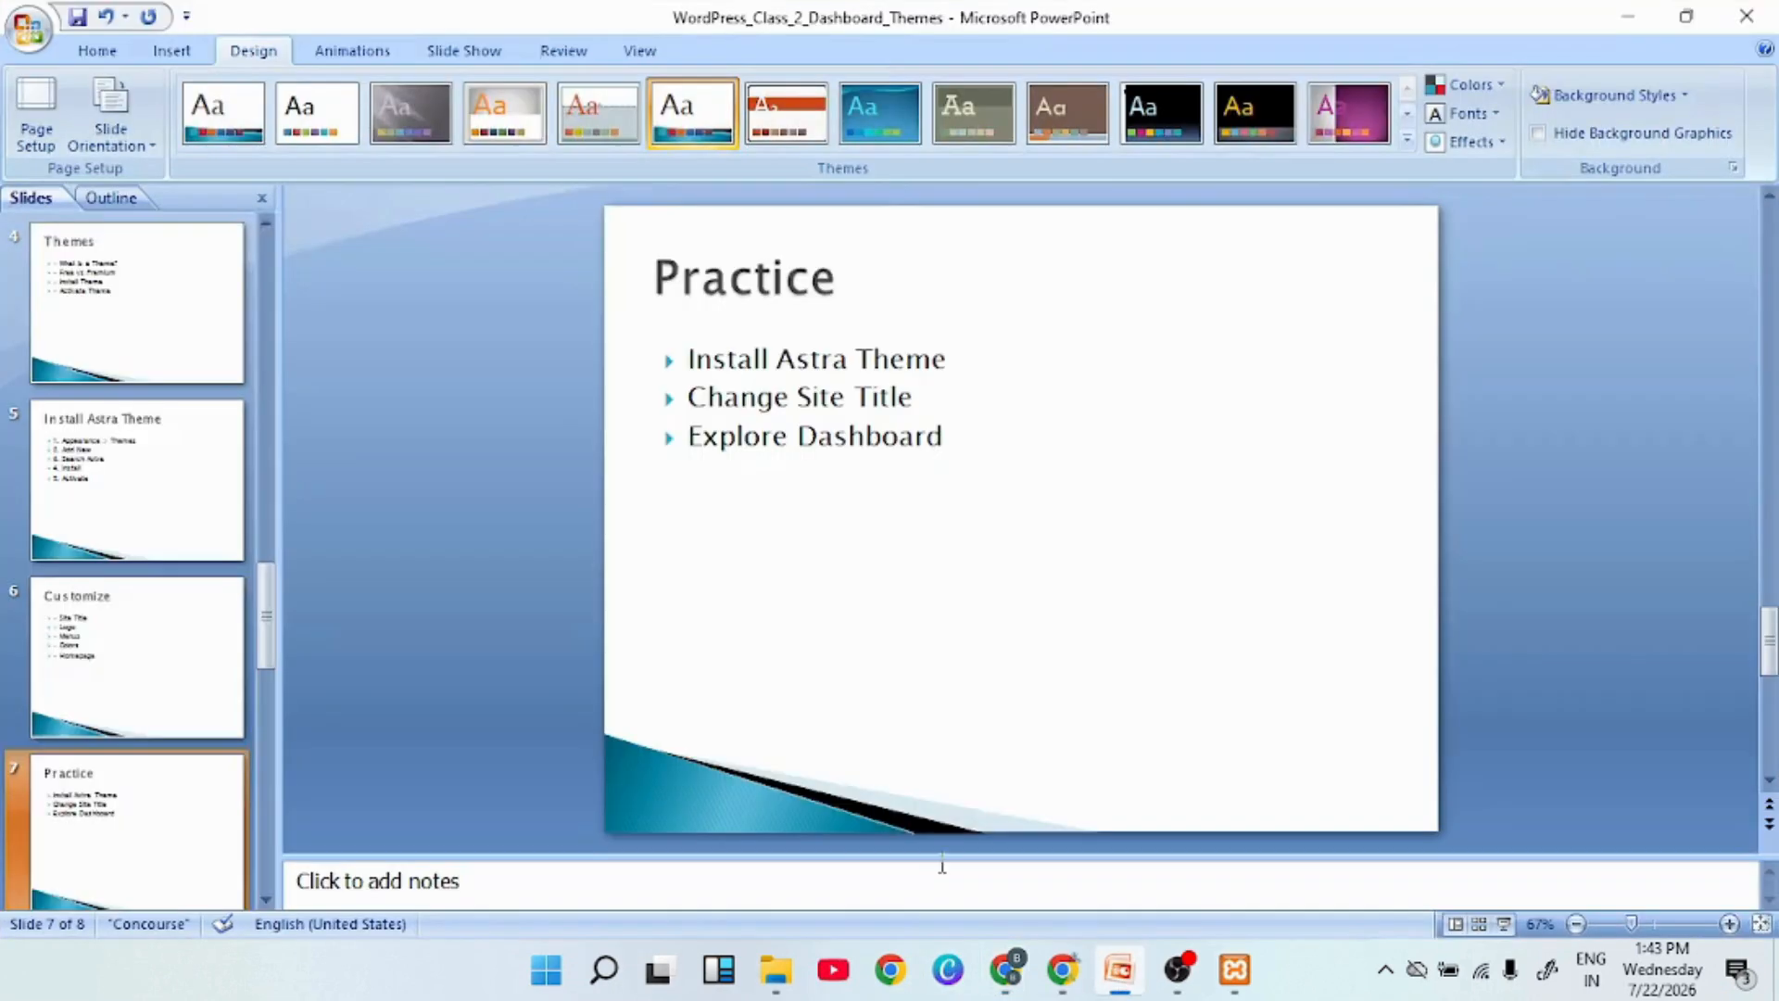
pyautogui.scroll(-3, 152, 823)
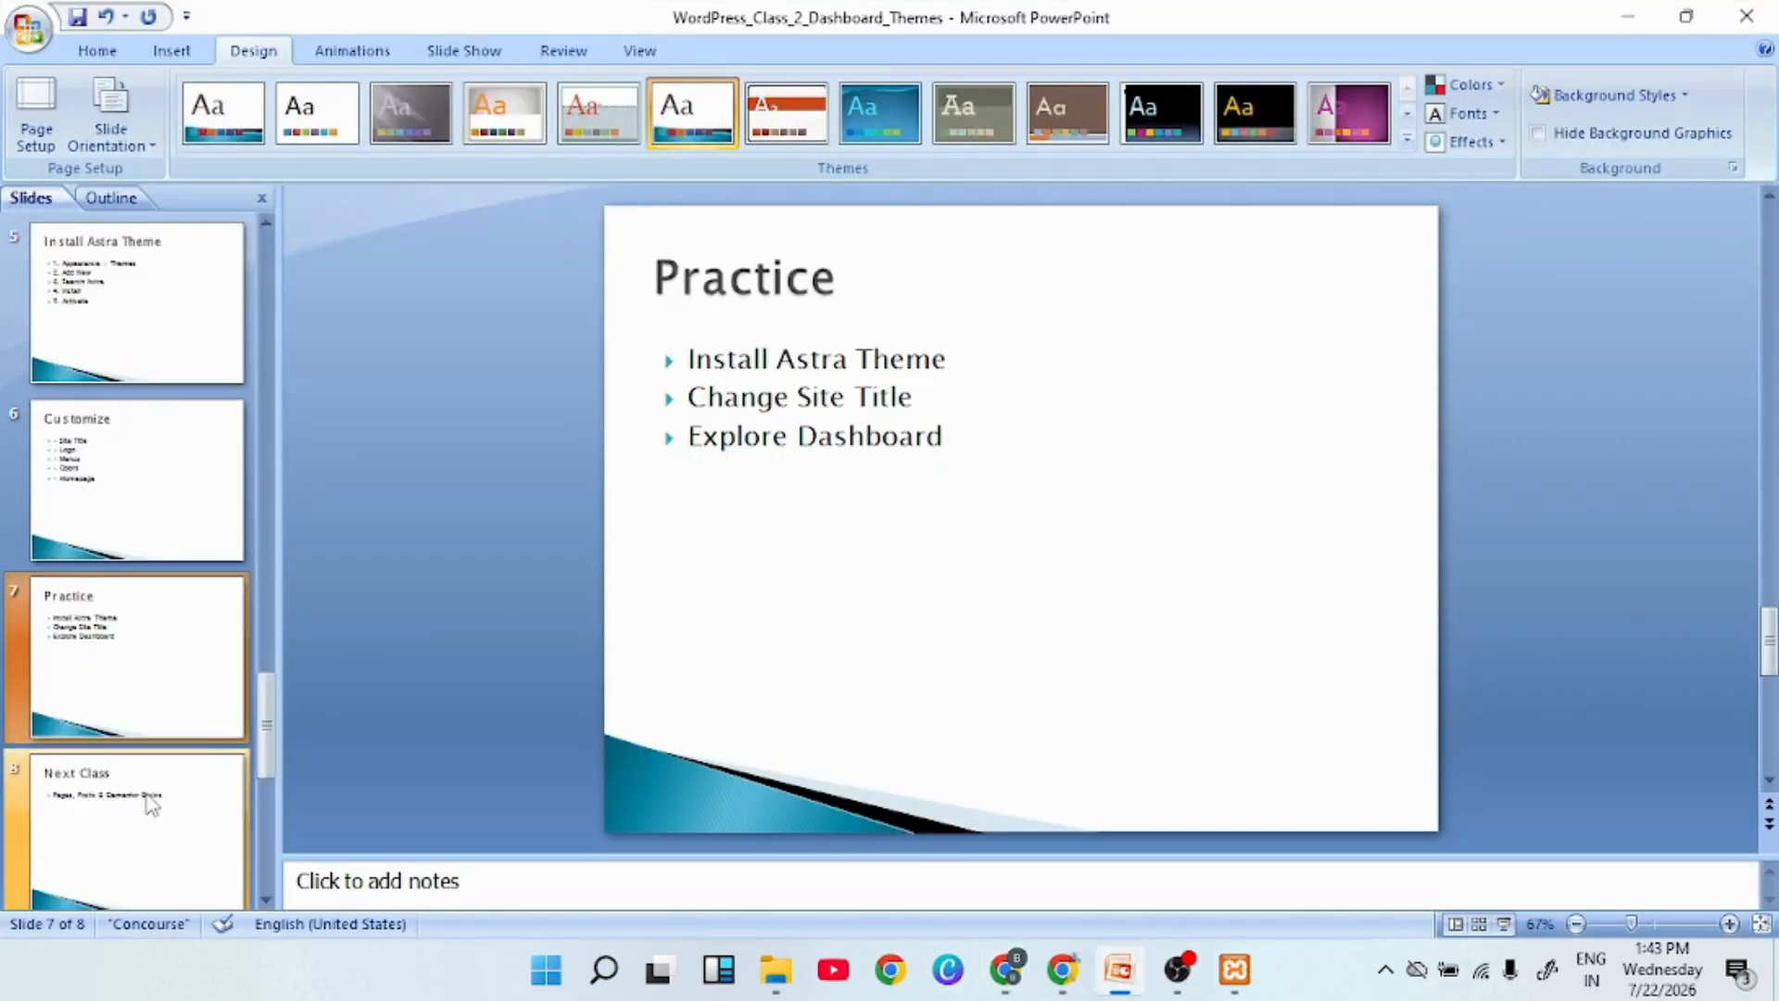
pyautogui.click(133, 627)
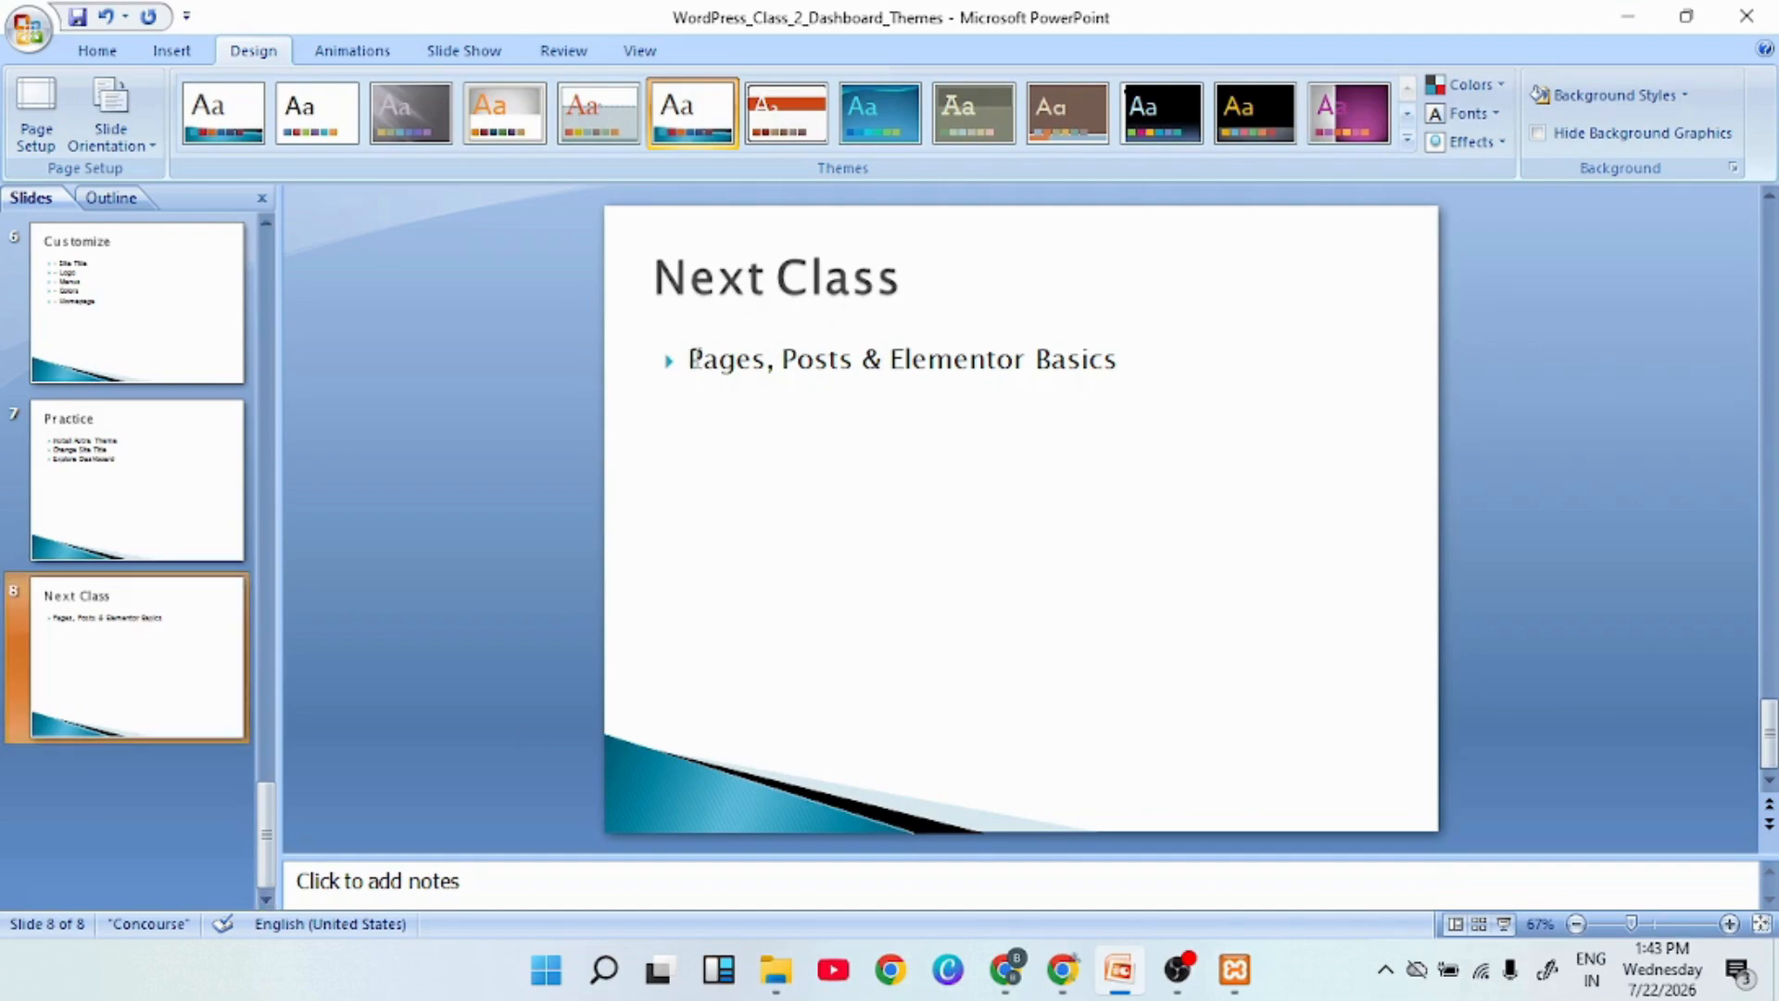
pyautogui.moveTo(691, 358); pyautogui.dragTo(755, 358)
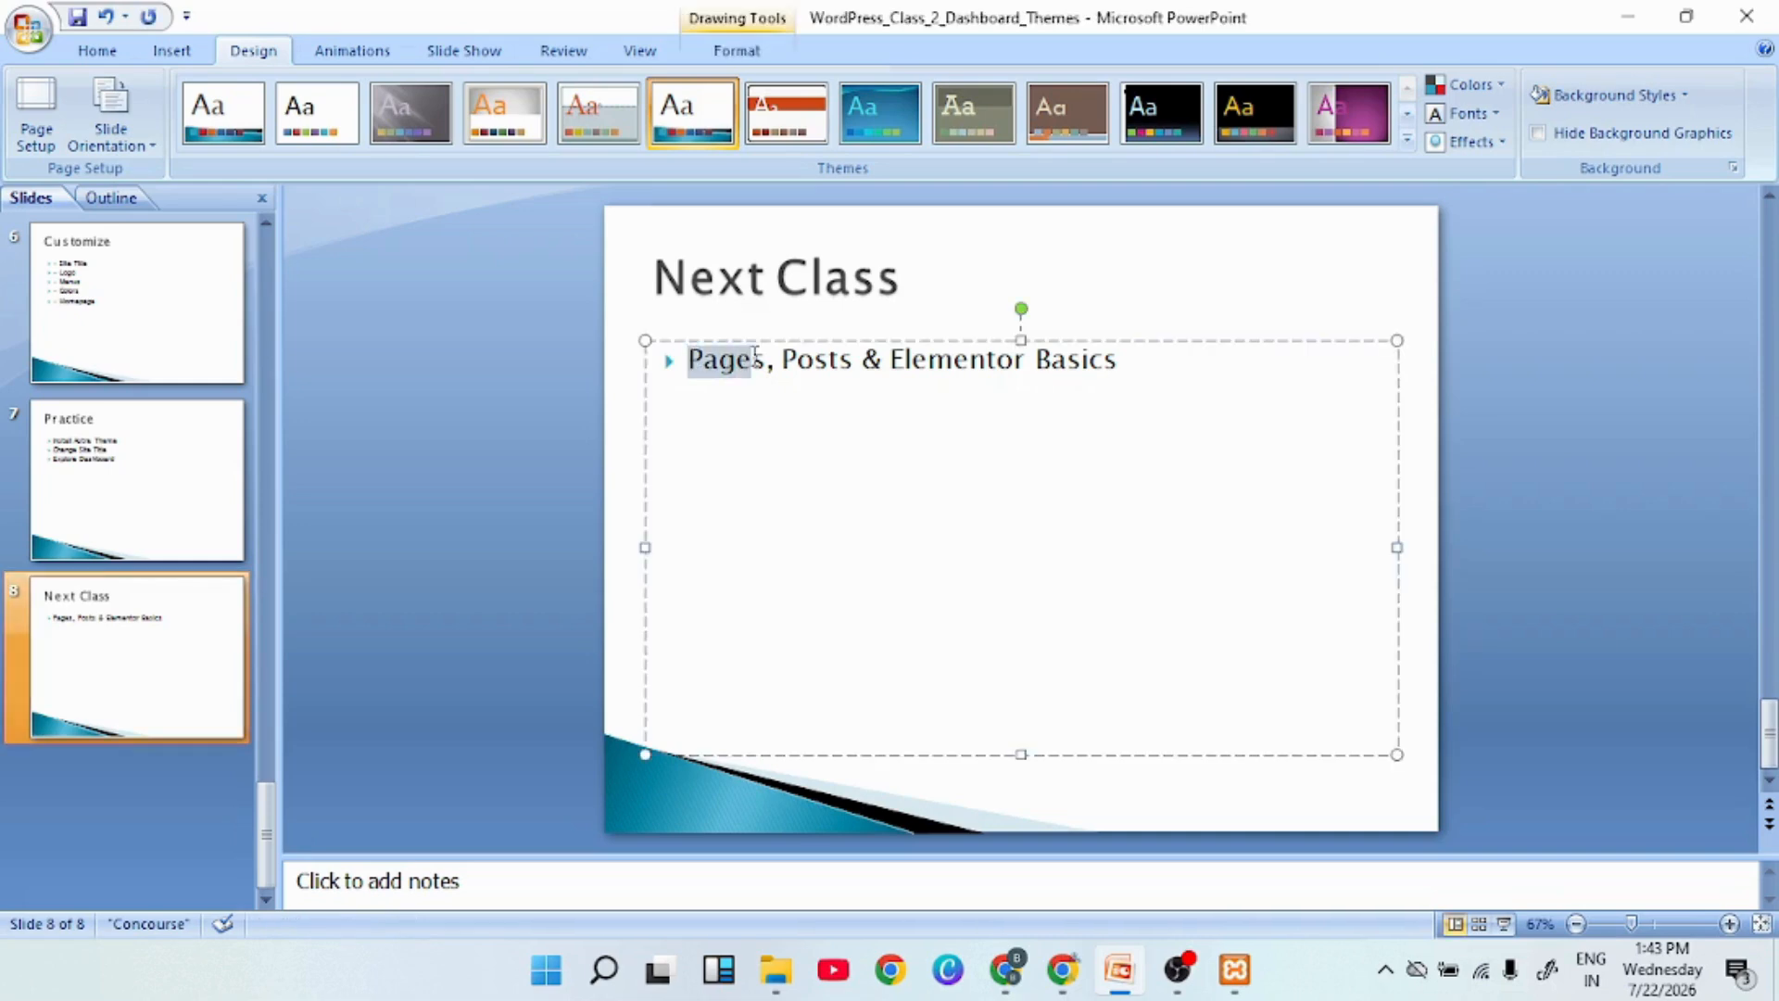
pyautogui.click(796, 360)
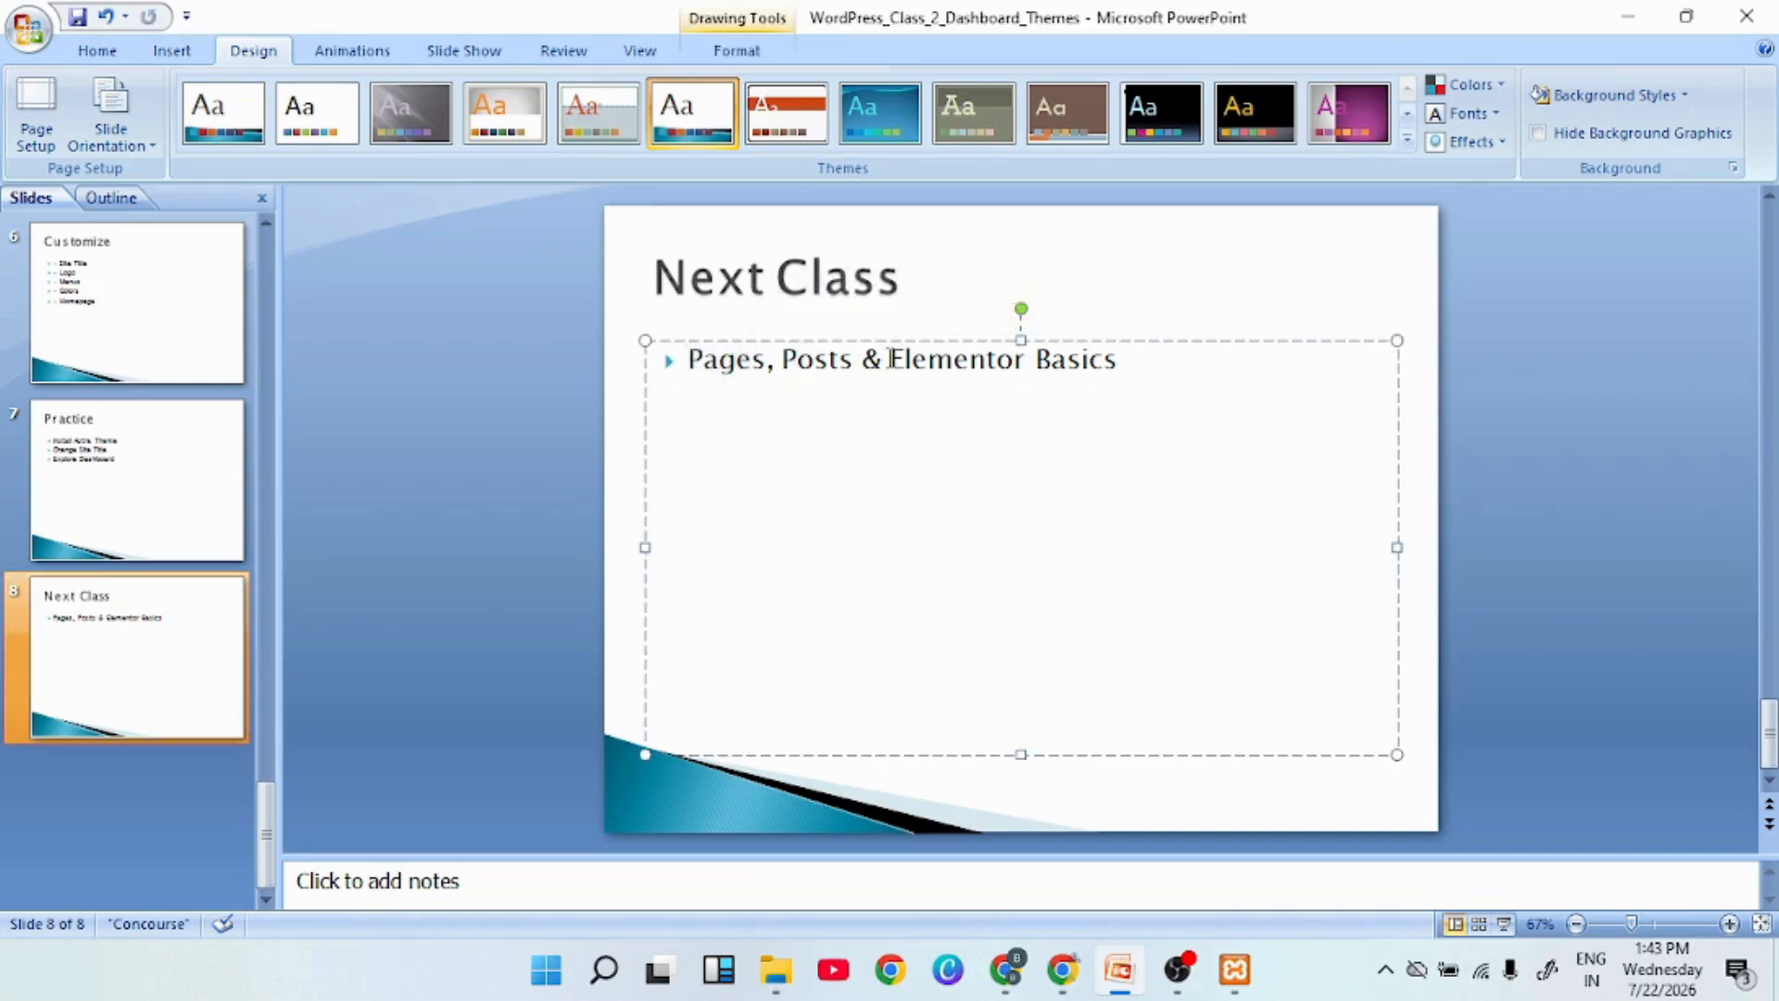